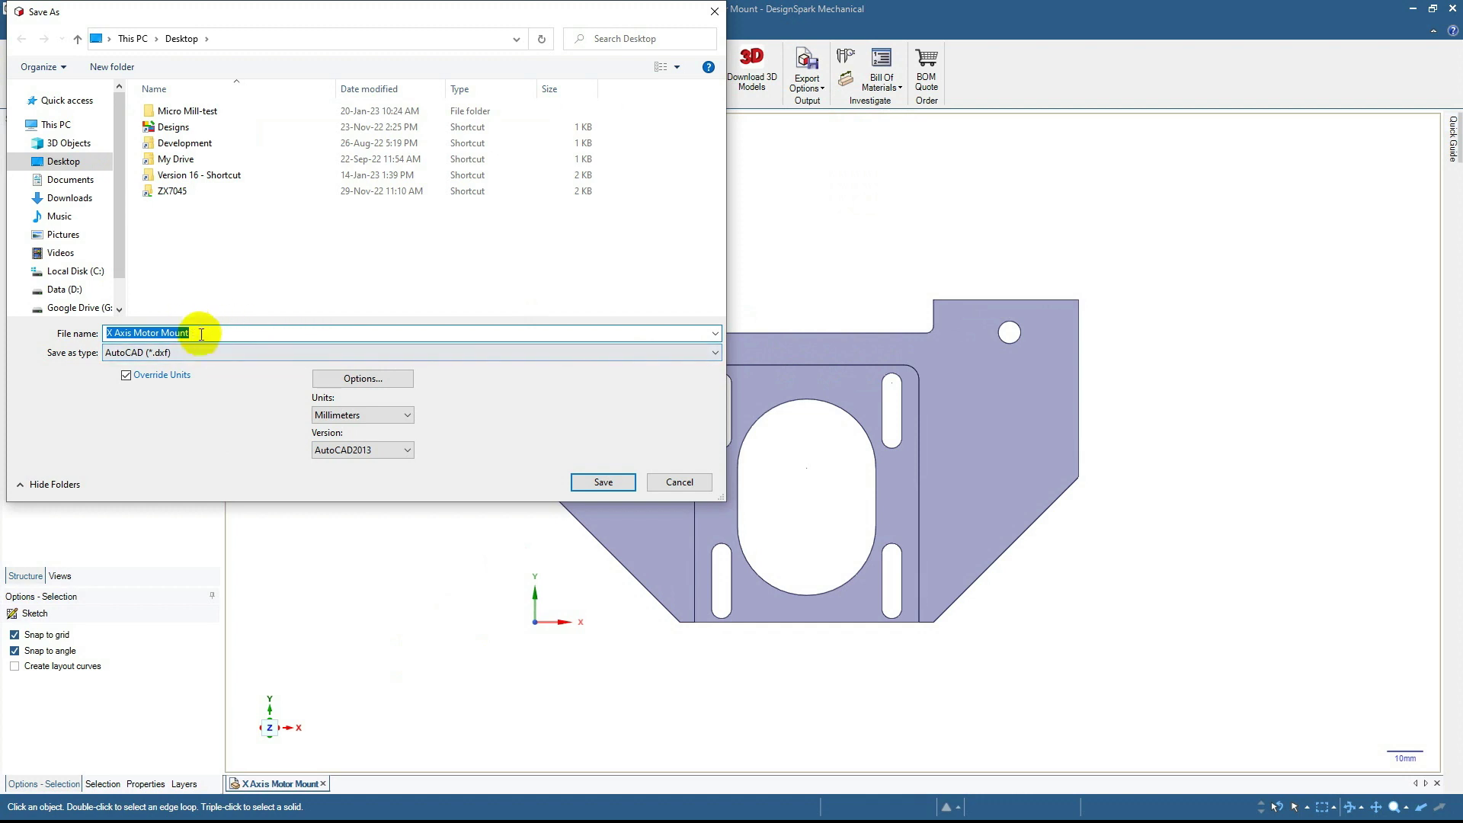
- Save the motor mount drawing to the Desktop as an AutoCAD DXF named X Axis Motor Mount, with units in millimeters
click(201, 333)
click(341, 417)
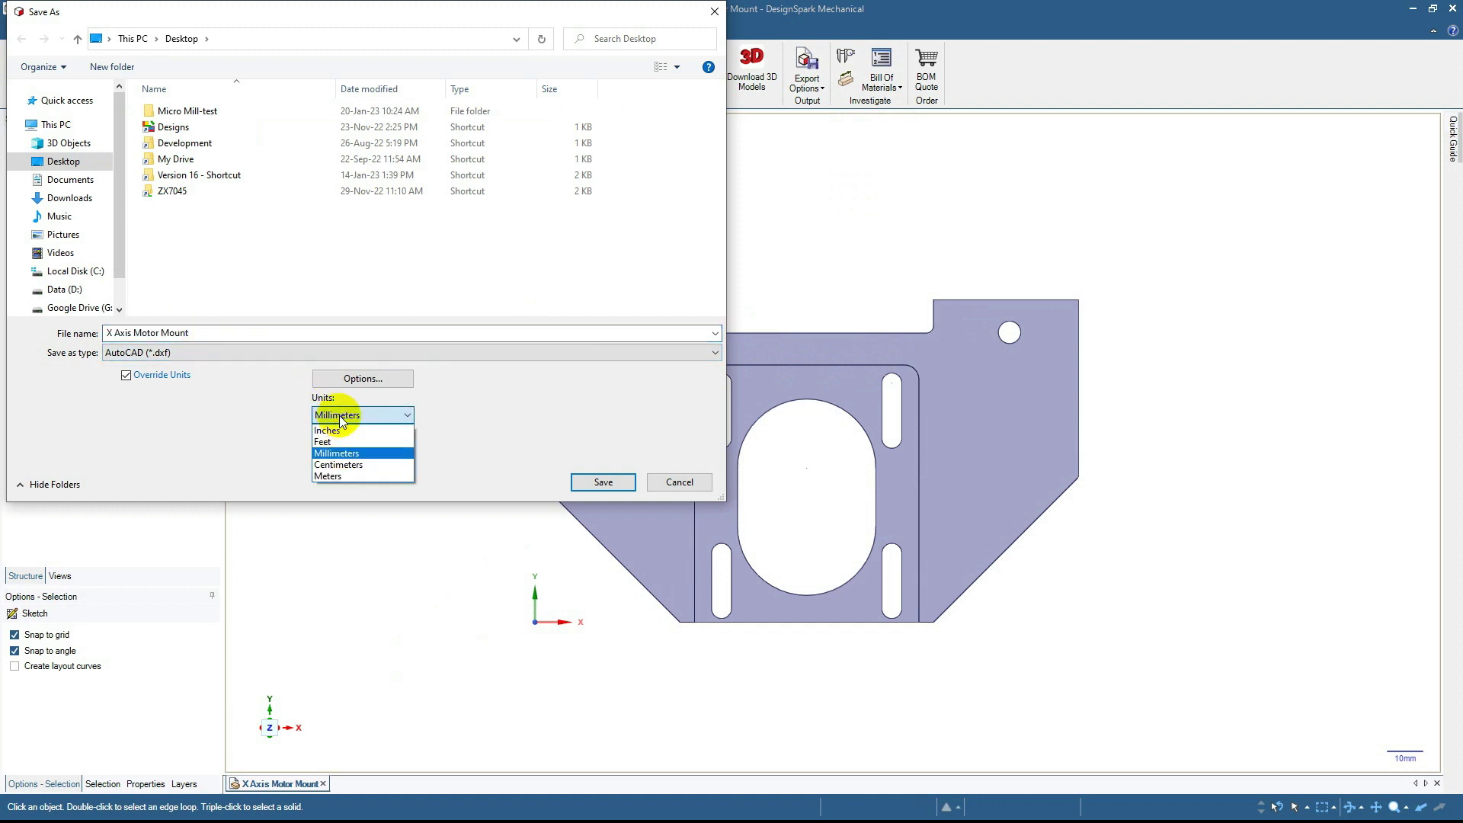
click(339, 417)
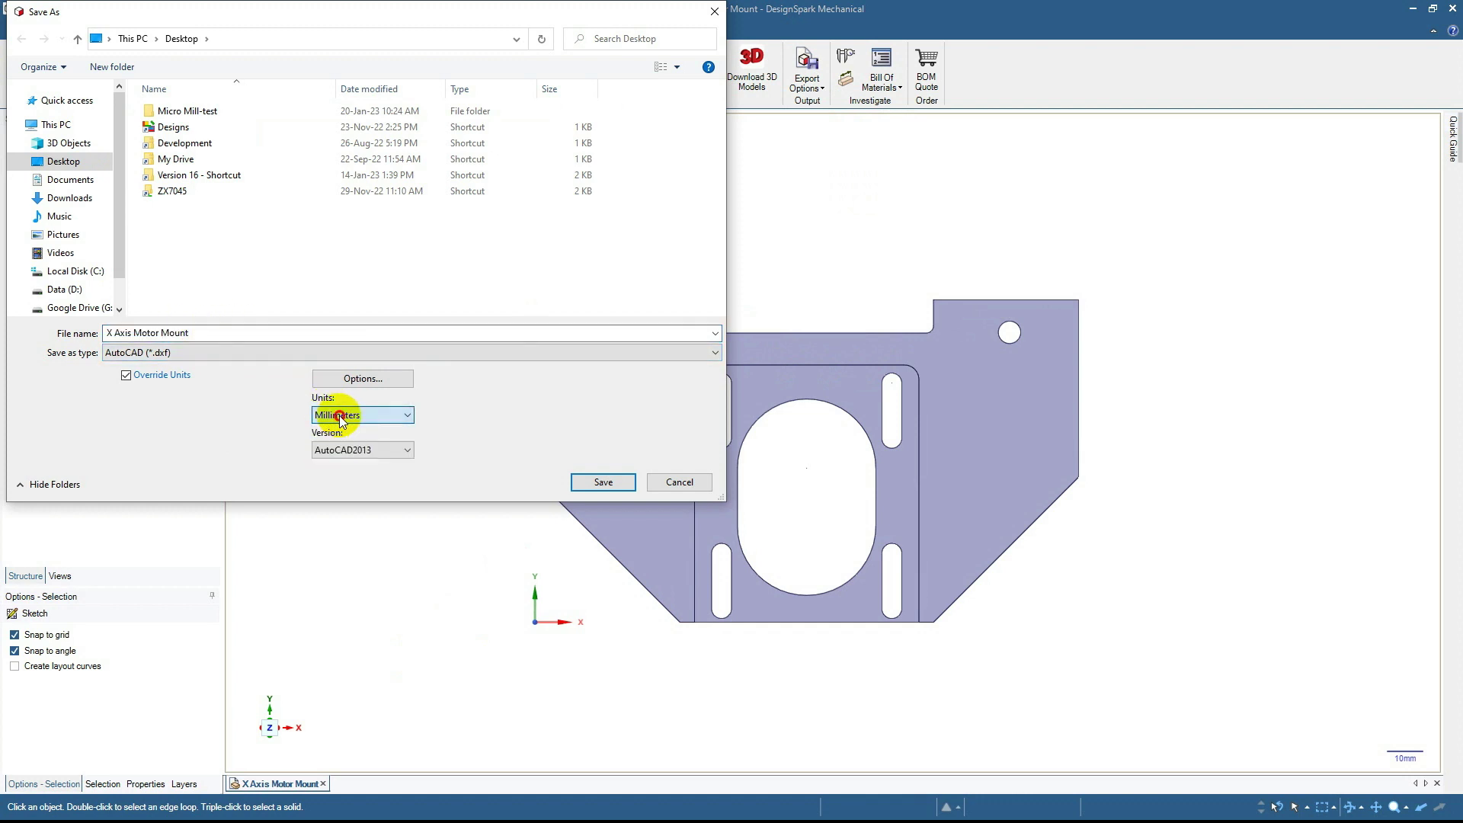
click(588, 481)
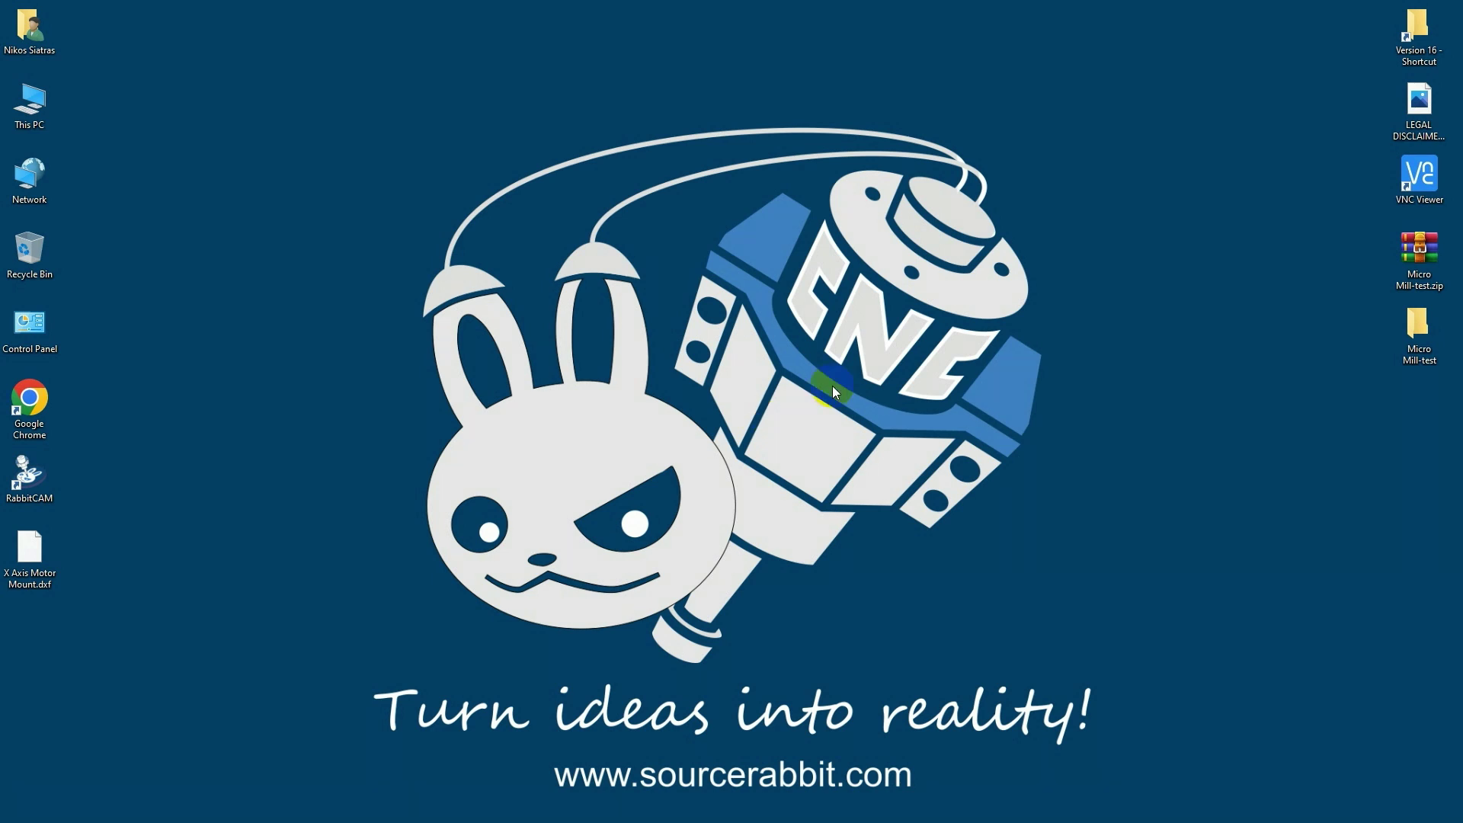
- Launch RabbitCAM and load X Axis Motor Mount.dxf from the Desktop with millimeter as the unit of measurement
click(51, 484)
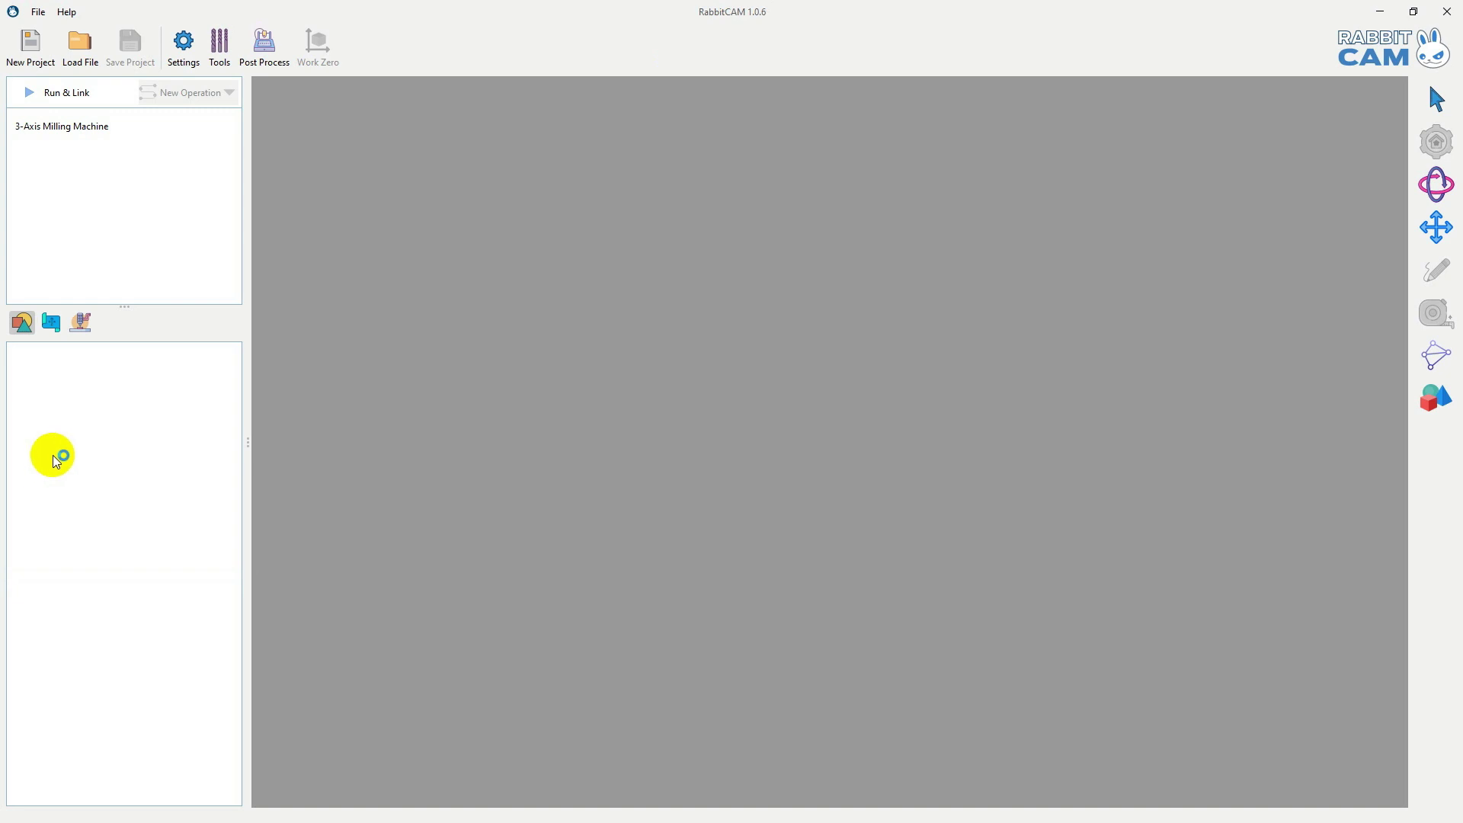
click(84, 63)
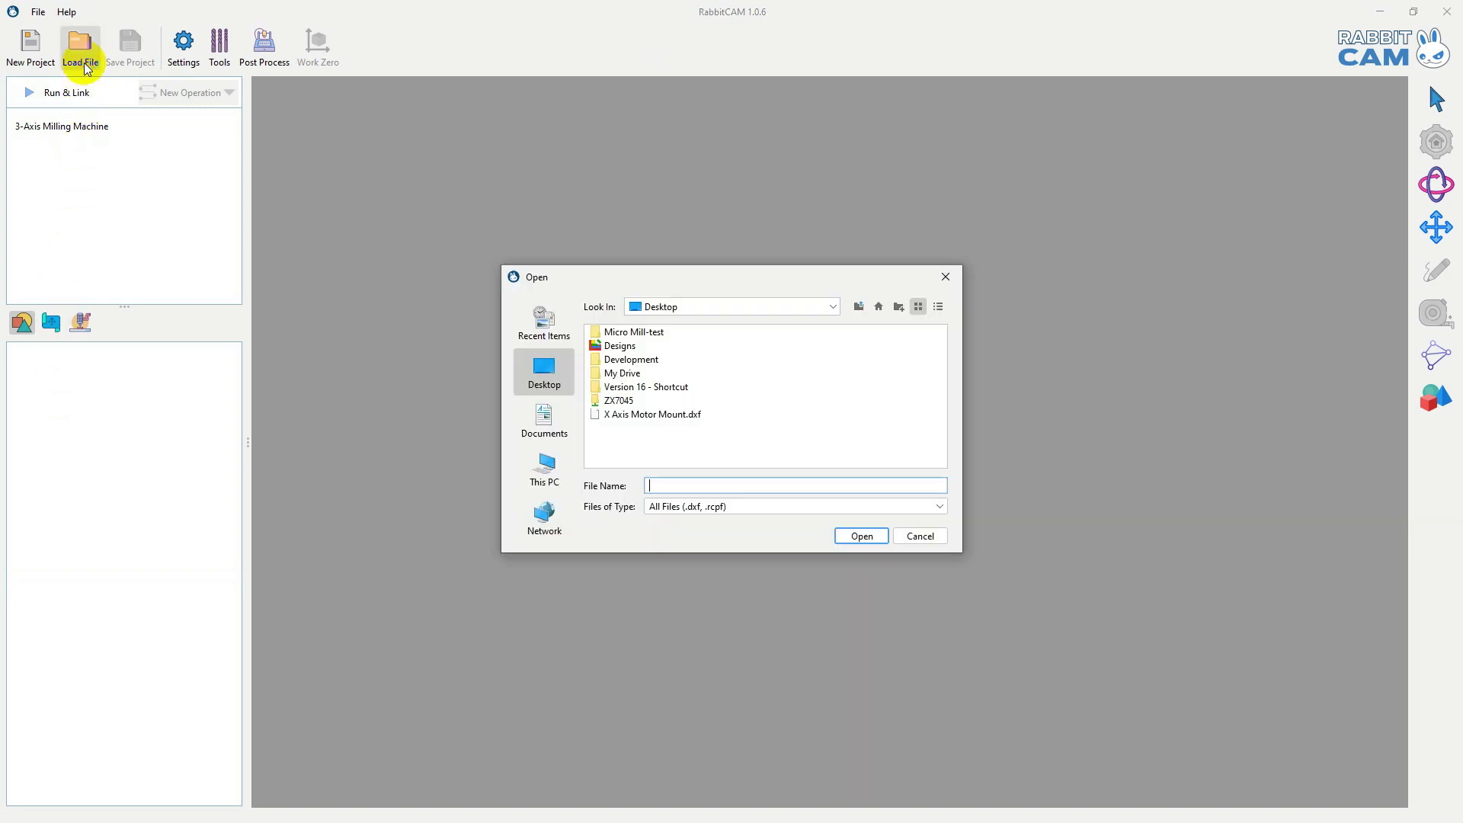
click(645, 416)
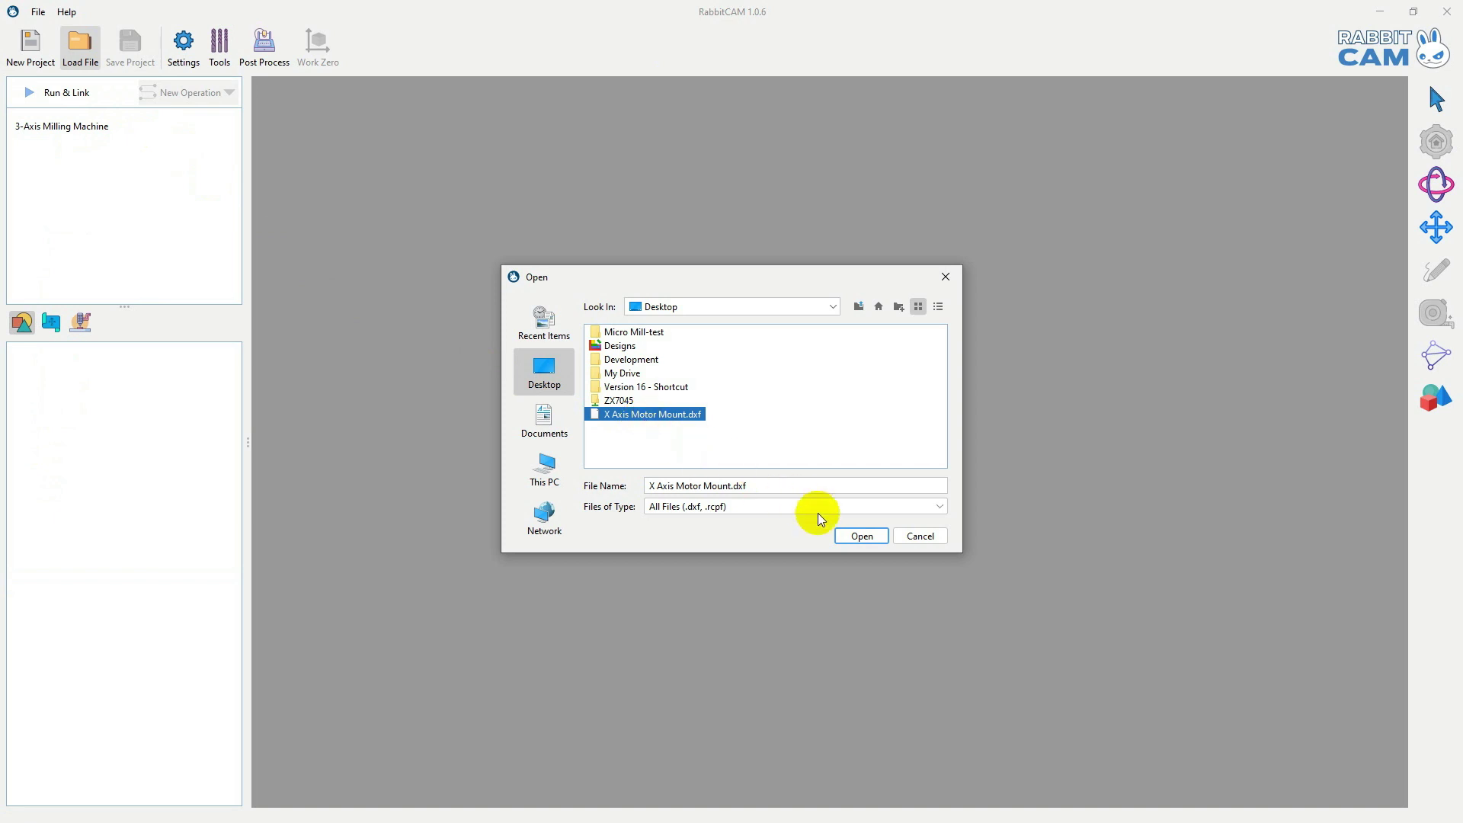
click(852, 537)
click(741, 468)
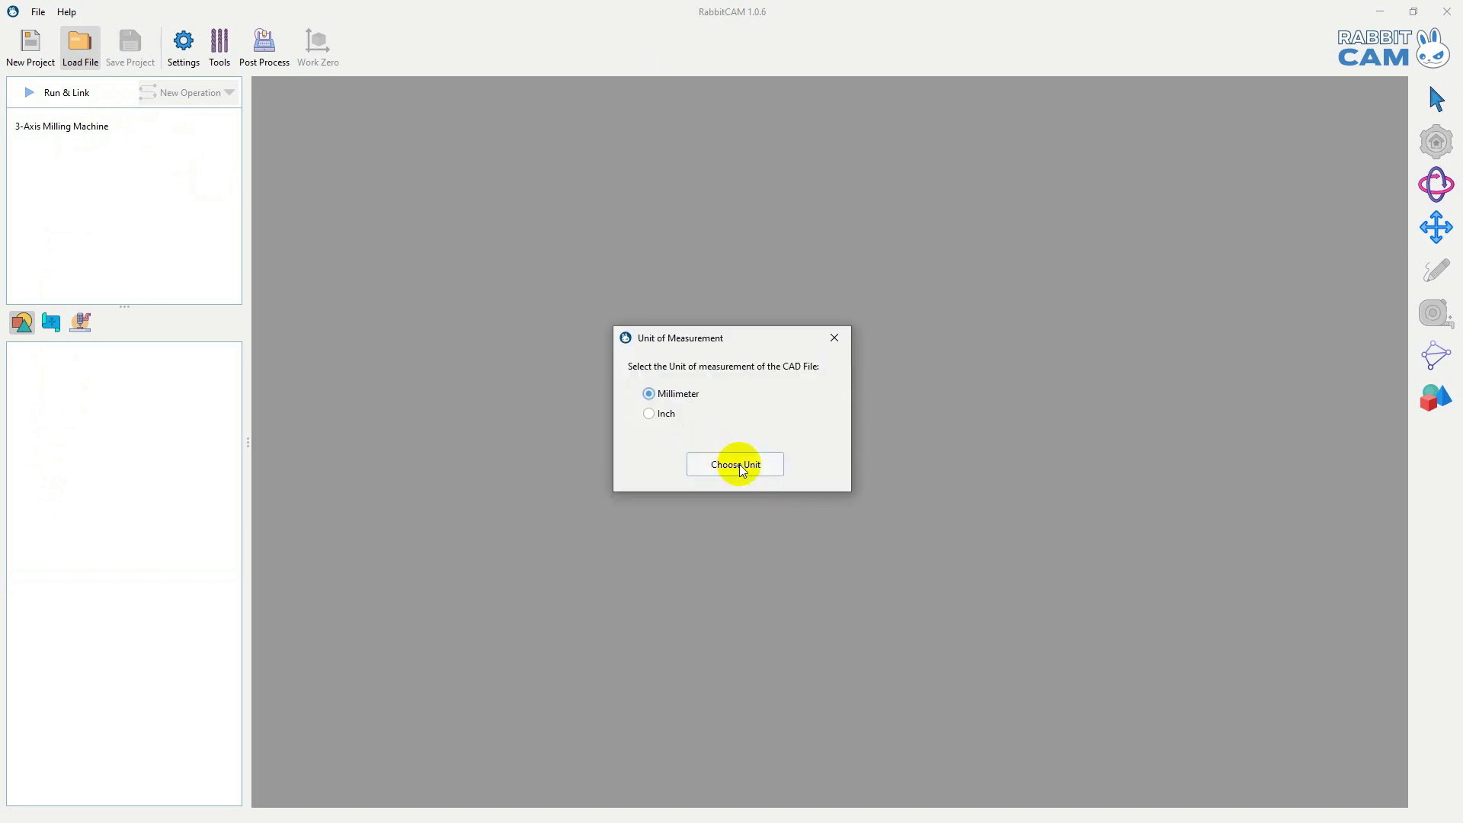
click(742, 467)
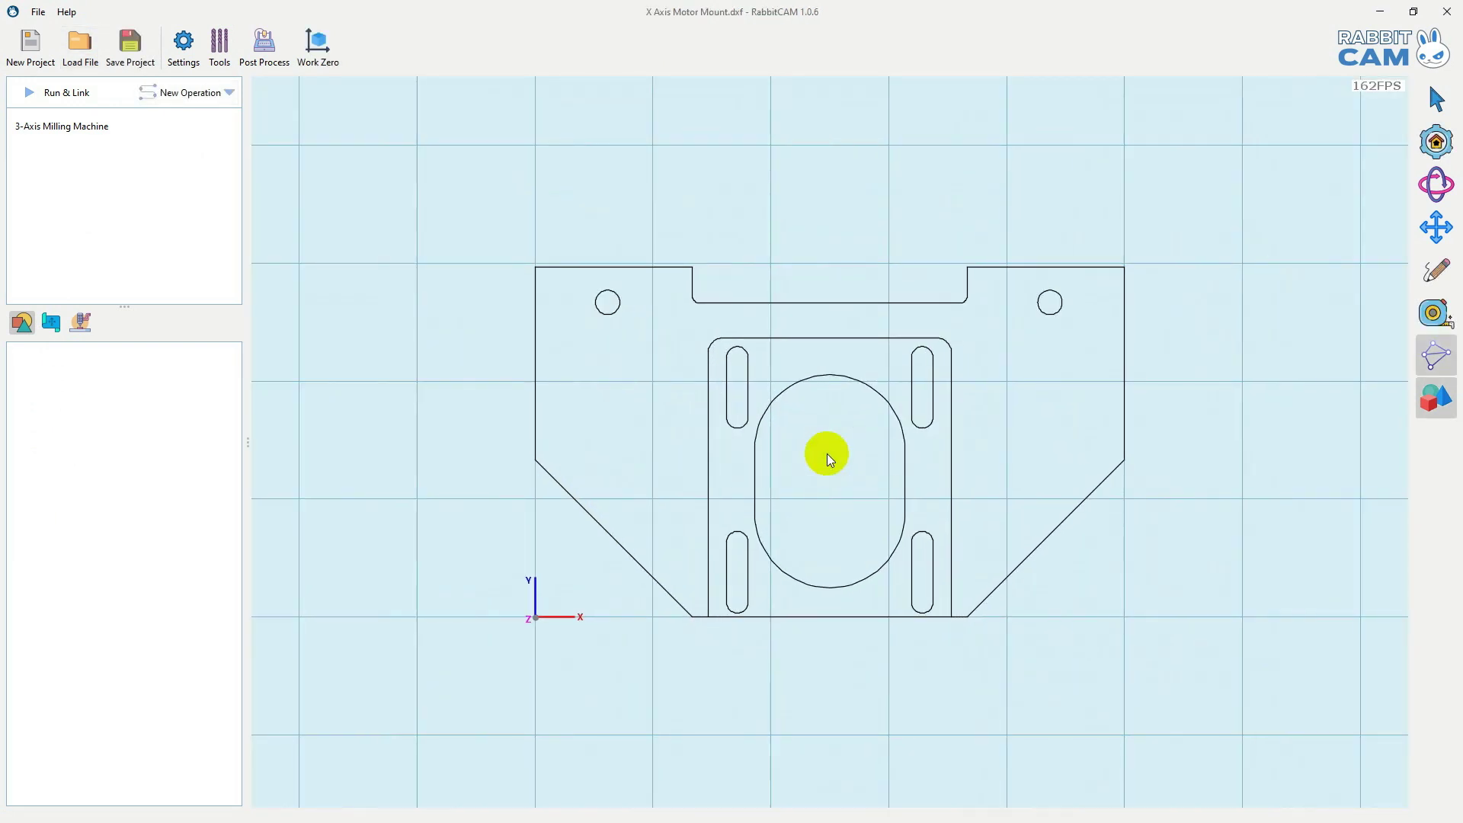
- Create an Inline Cut operation that uses the #7 4.0mm Endmill from the tool library
drag(830, 455, 783, 378)
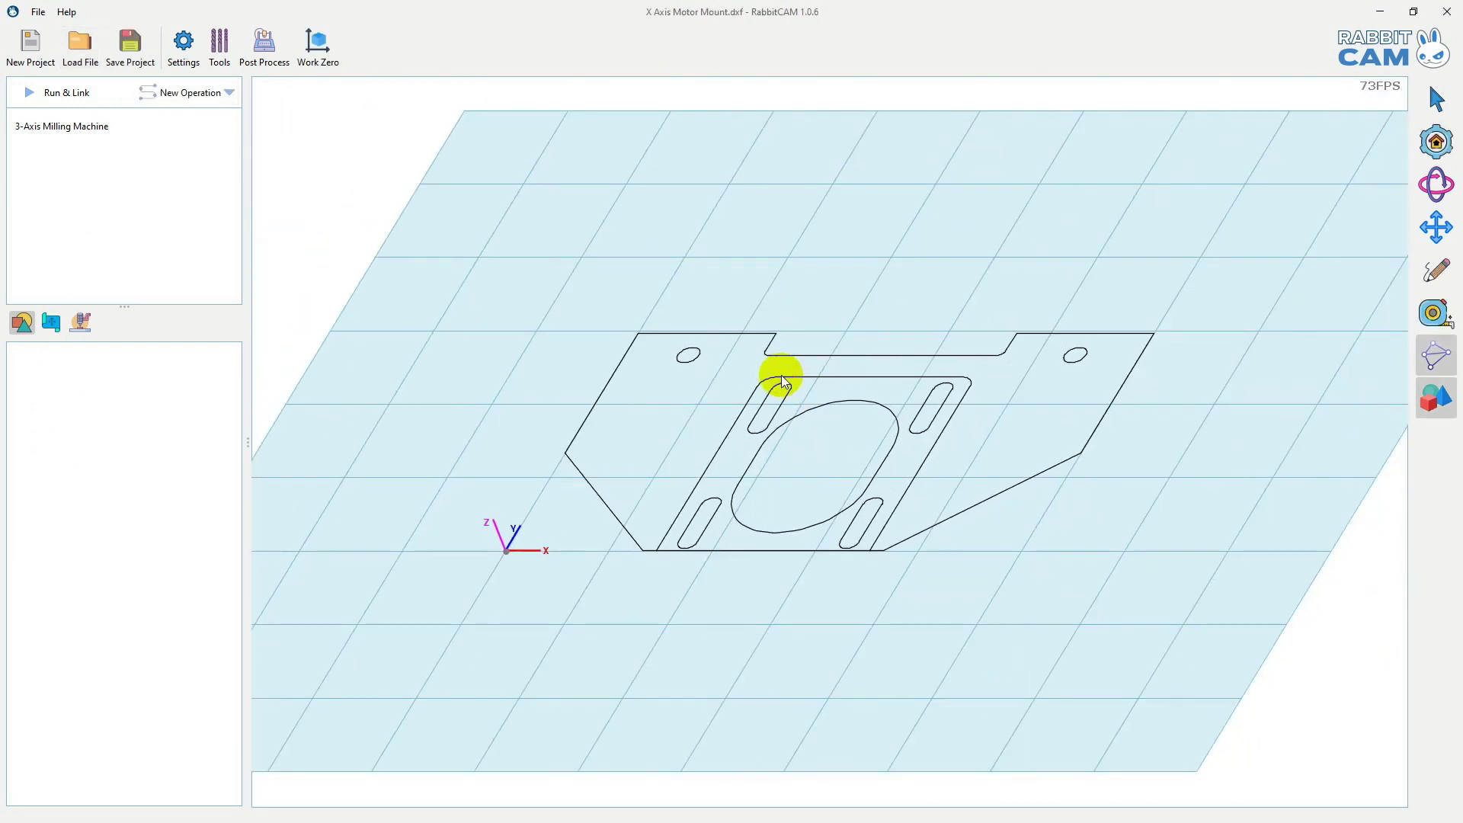
click(171, 92)
click(565, 305)
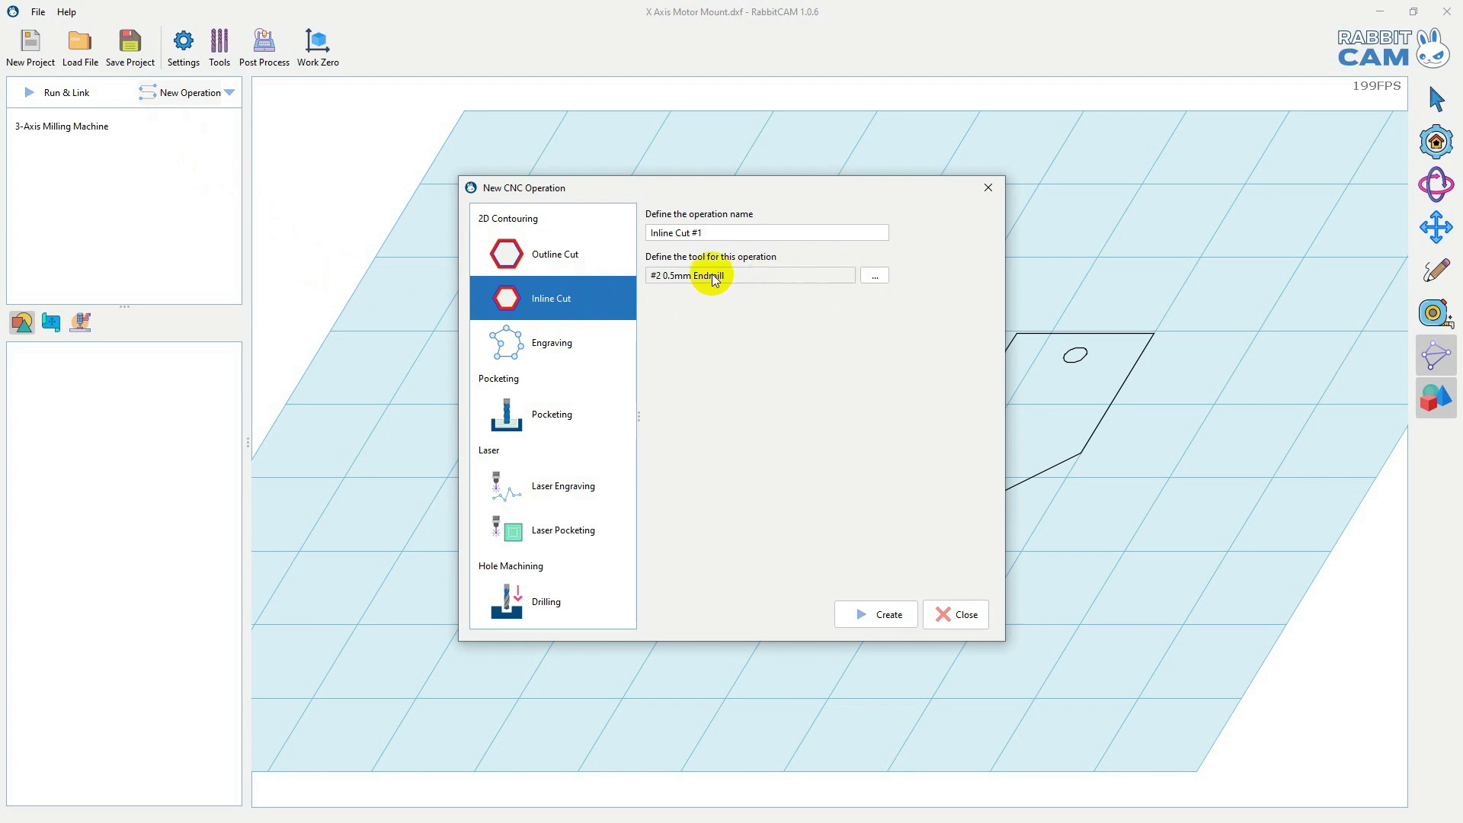
click(869, 275)
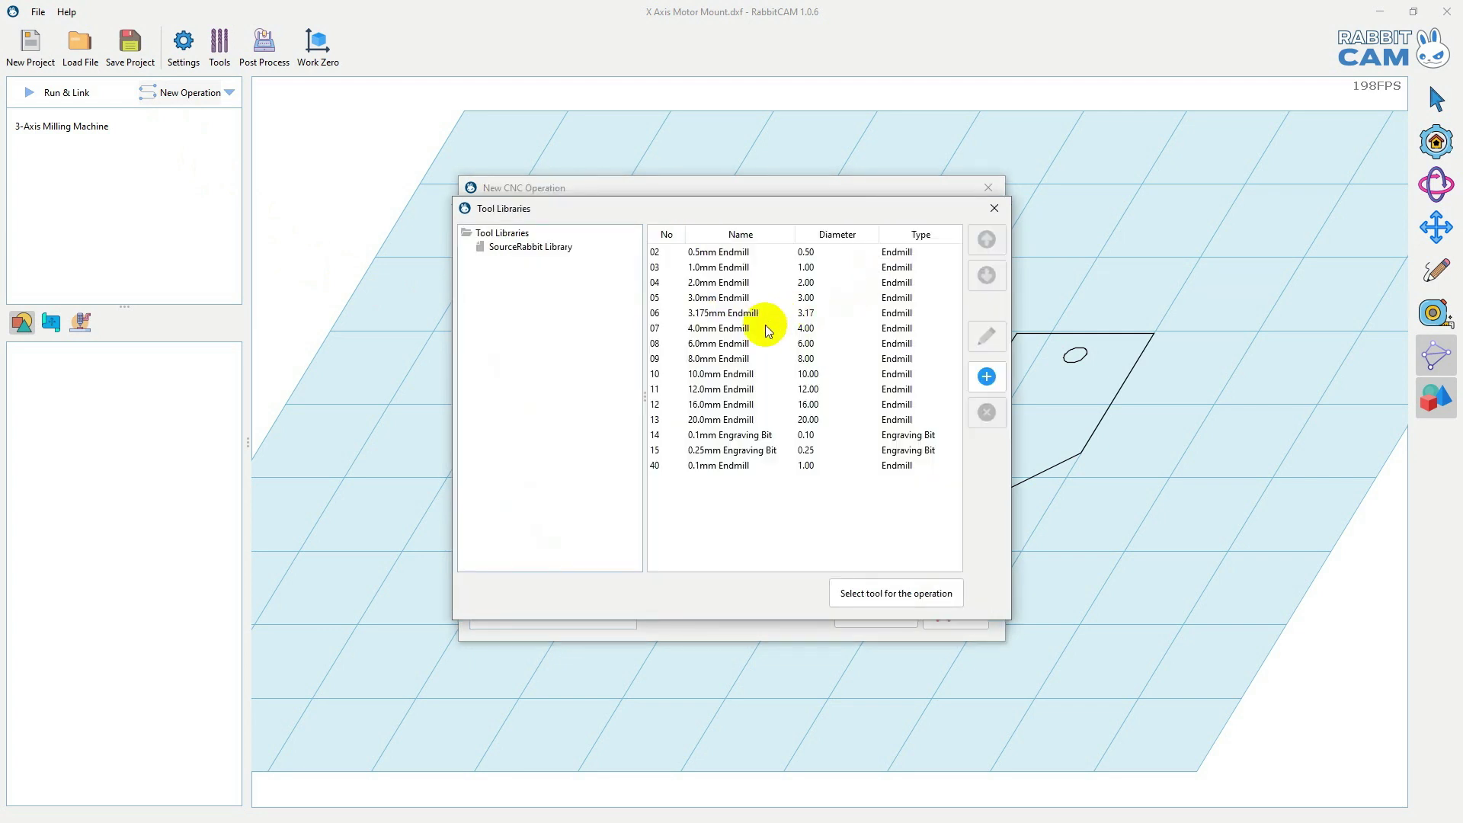
click(730, 329)
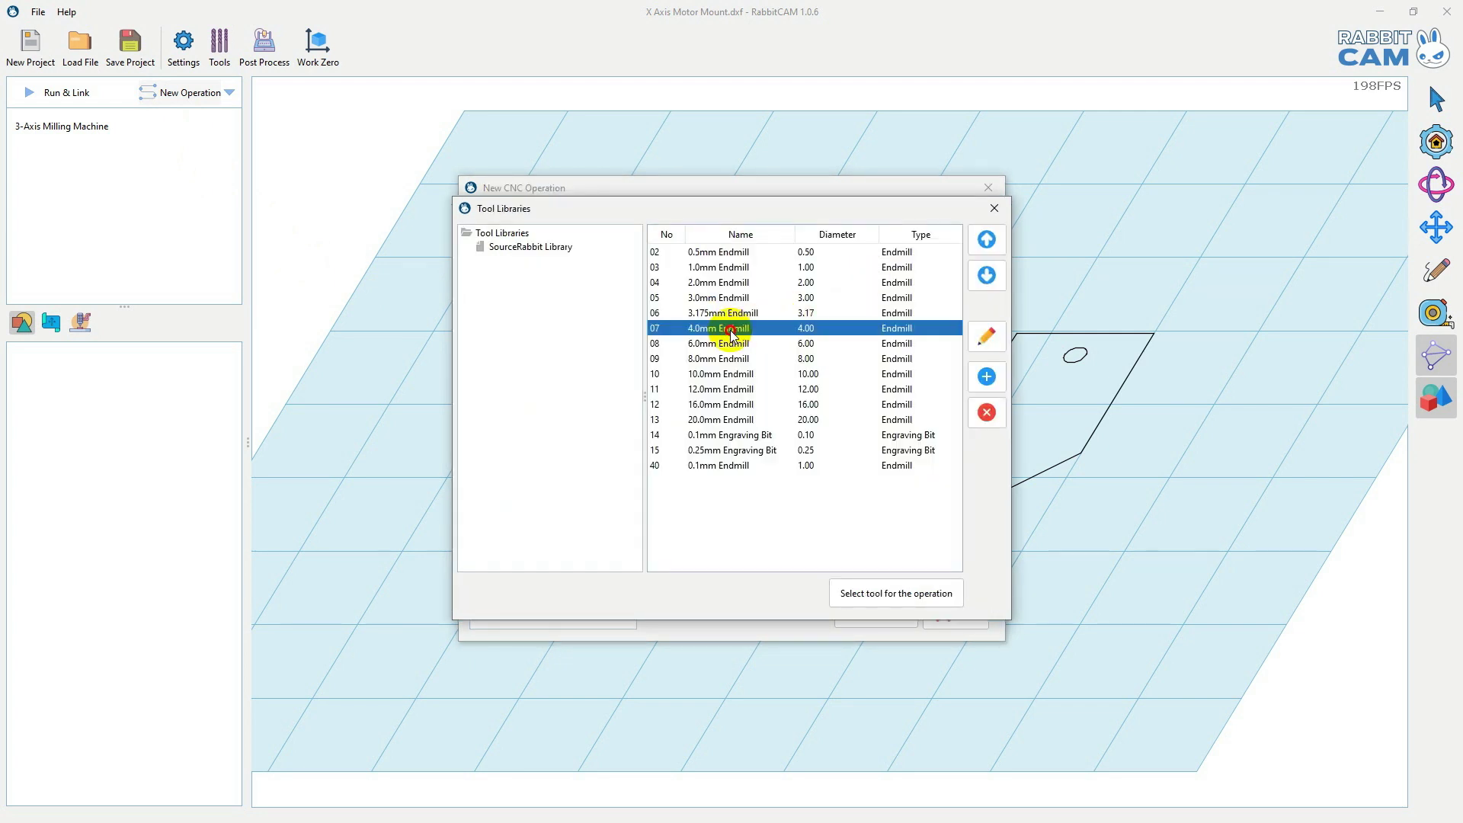
click(872, 592)
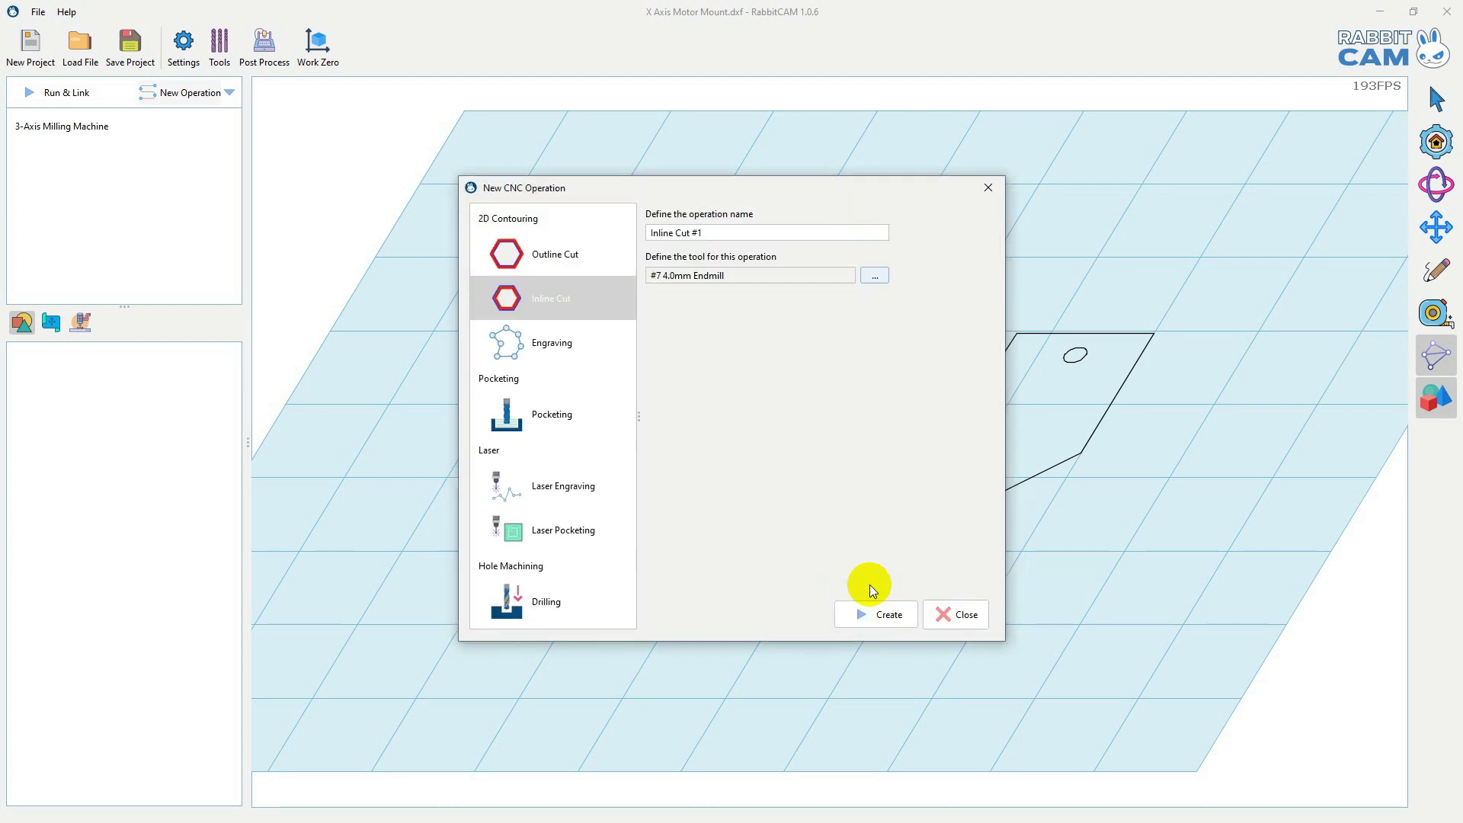
click(873, 615)
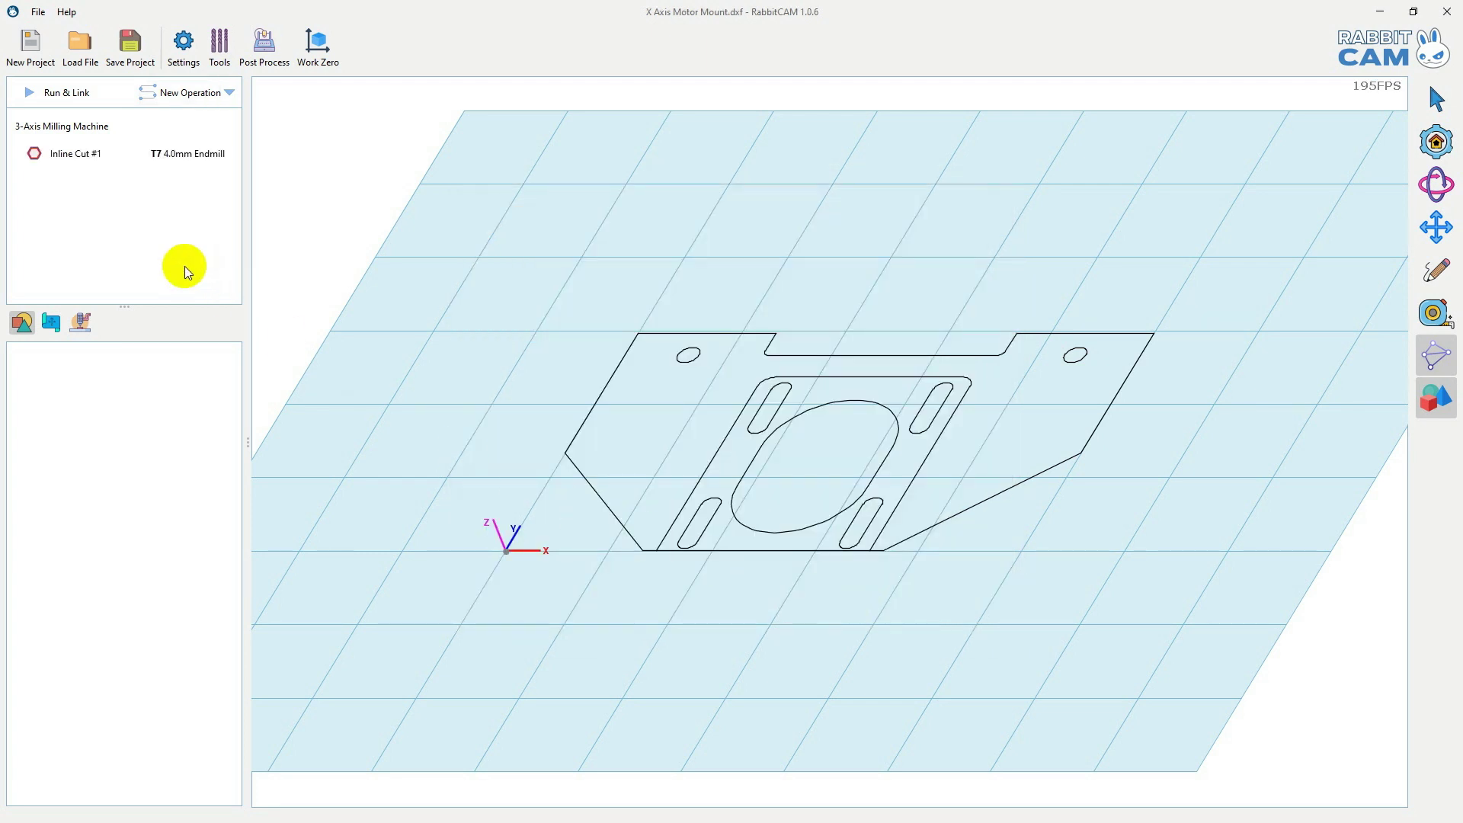
- Assign the two round holes and the four slots as shapes to the inline cut operation
click(67, 154)
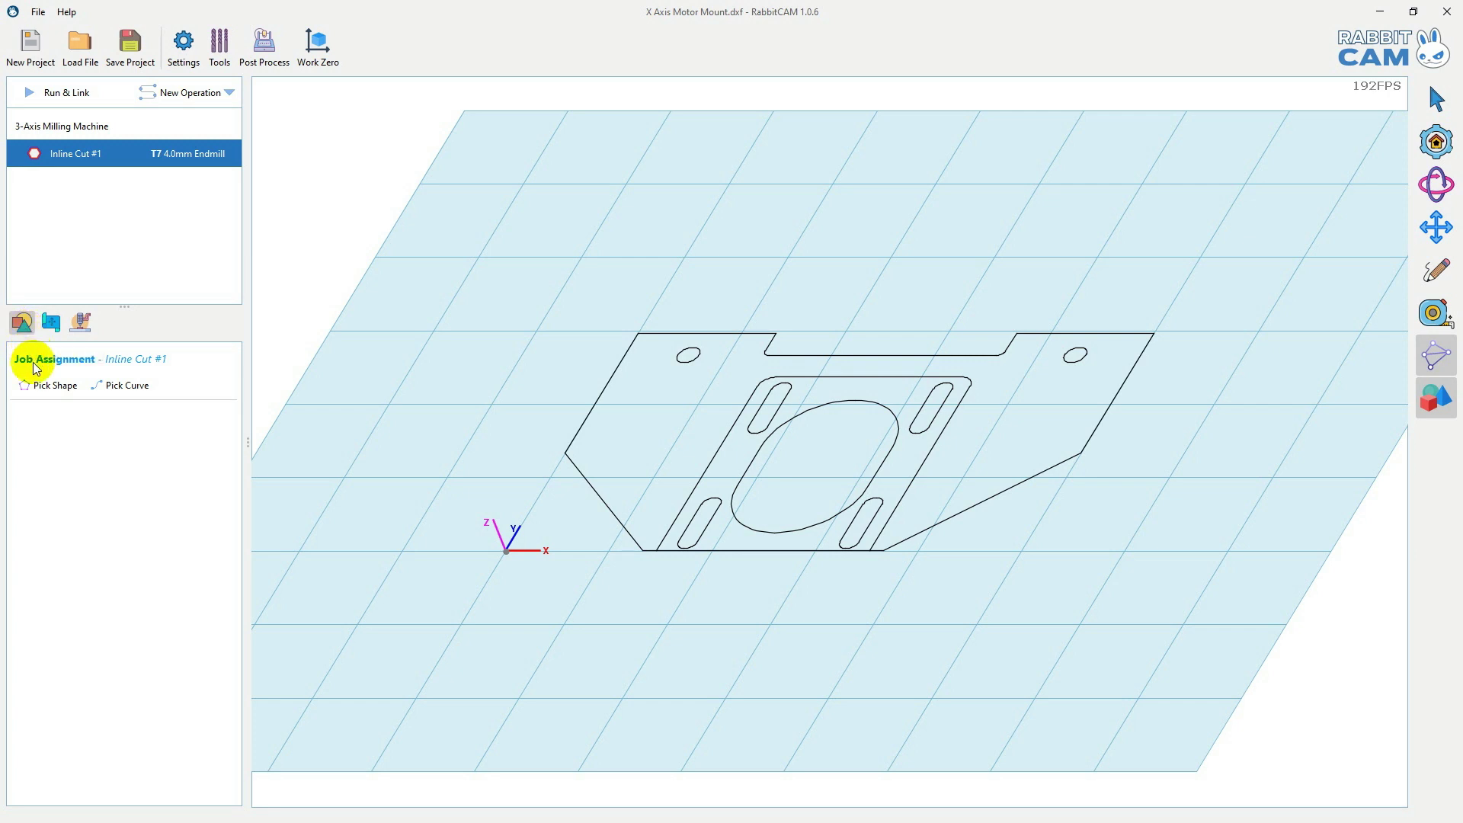
click(40, 386)
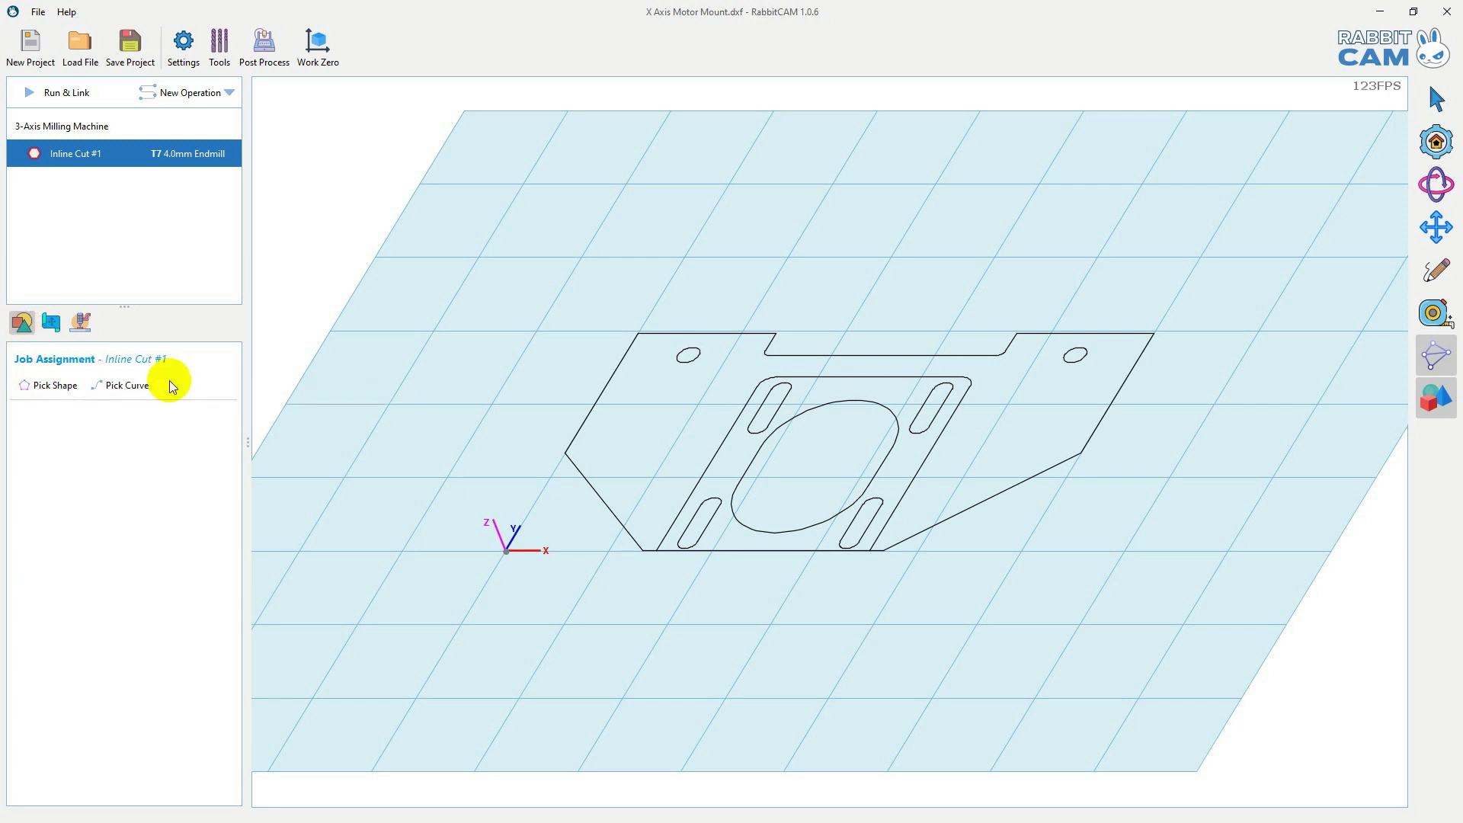
click(686, 371)
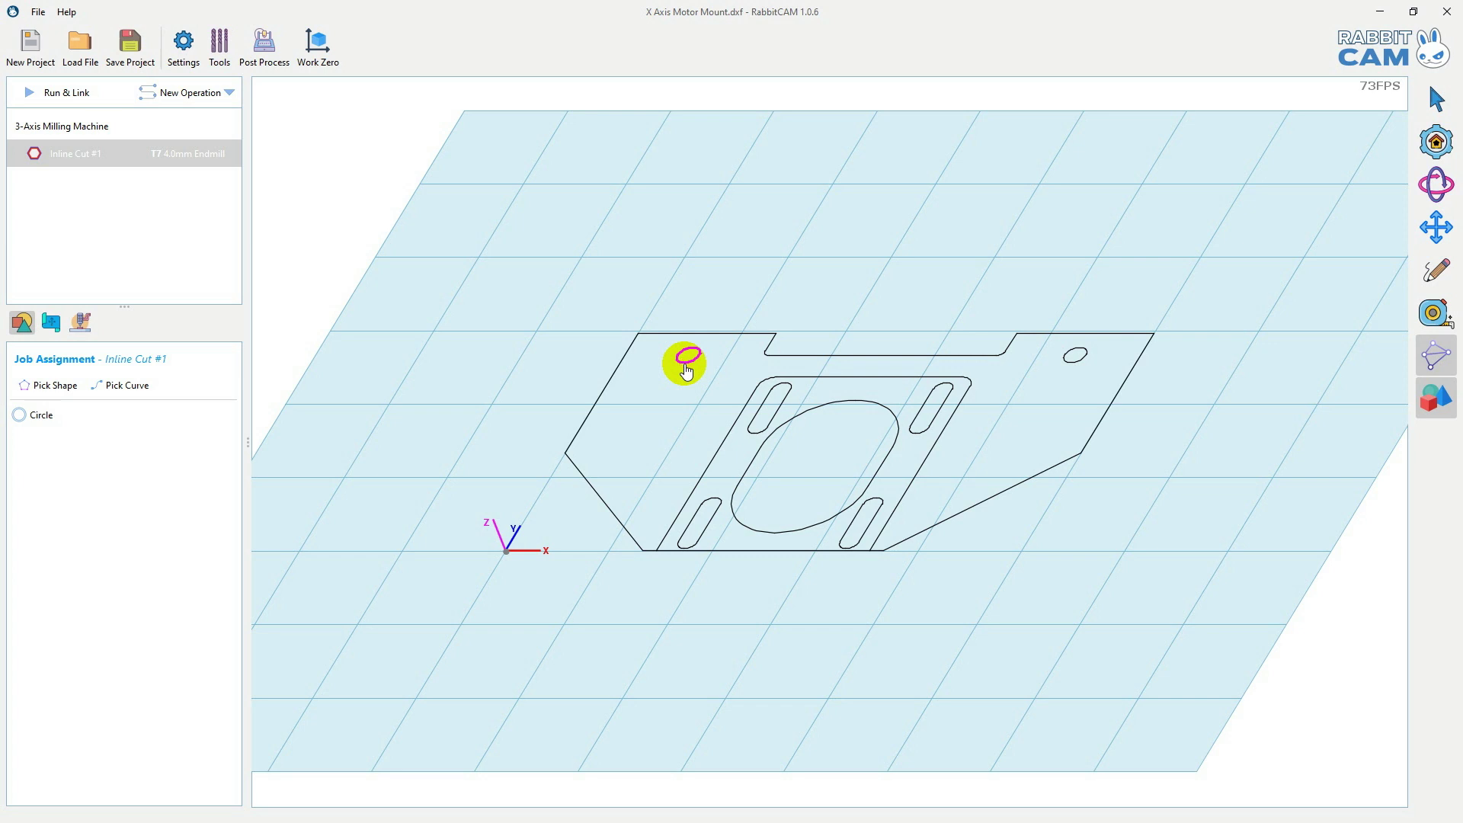
click(1075, 372)
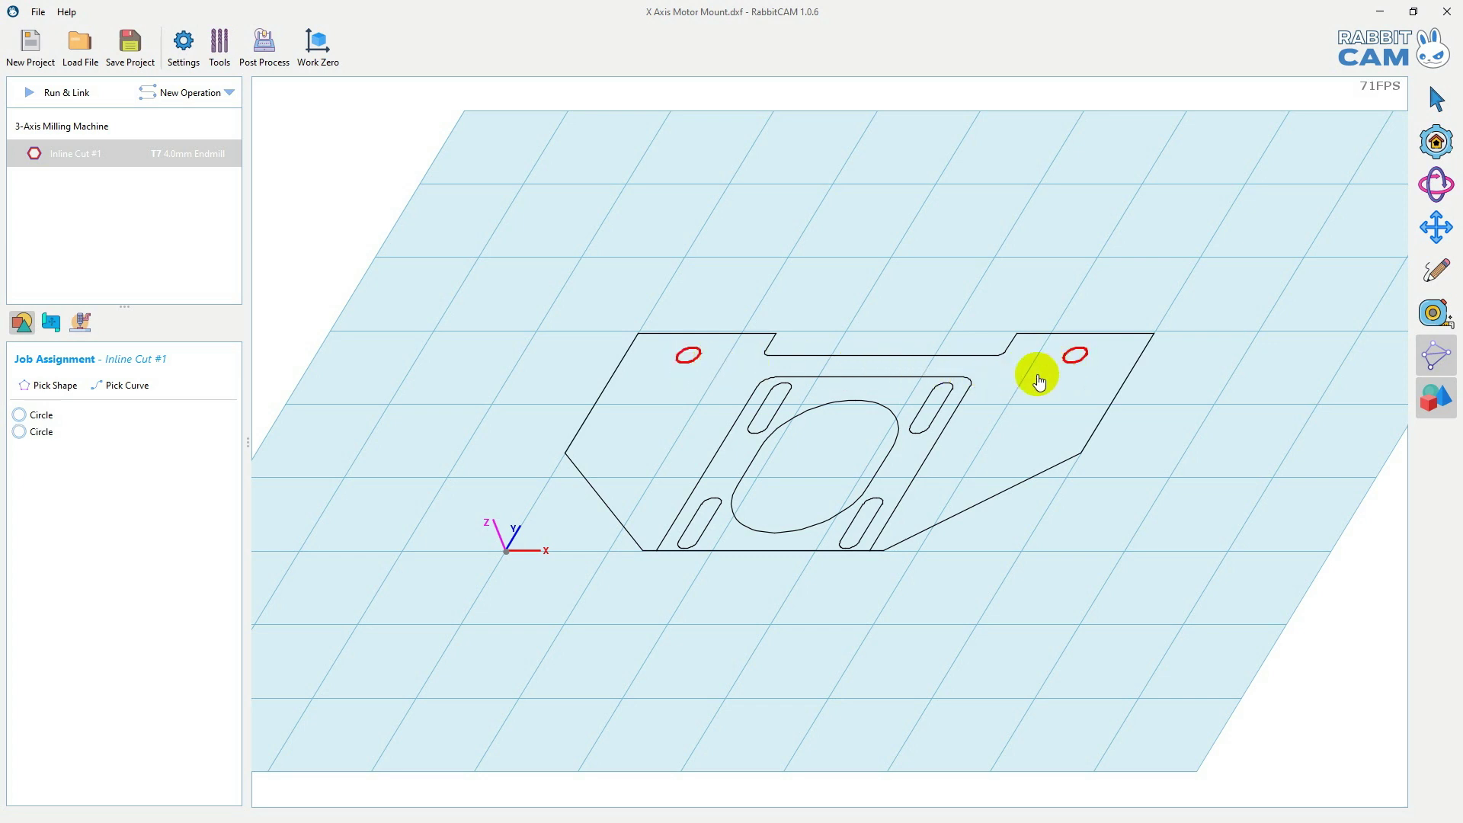
click(946, 396)
click(782, 393)
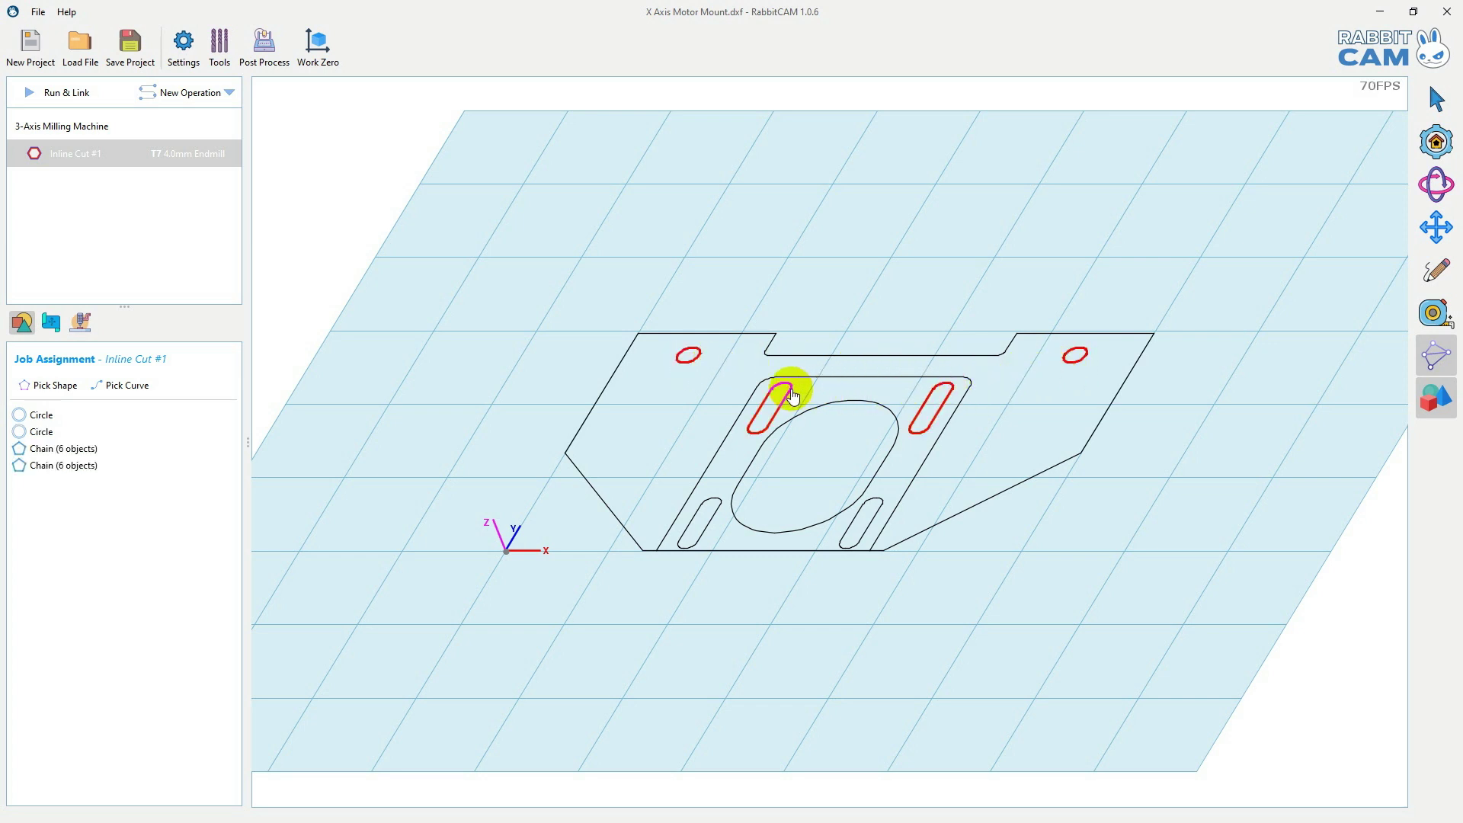
click(717, 516)
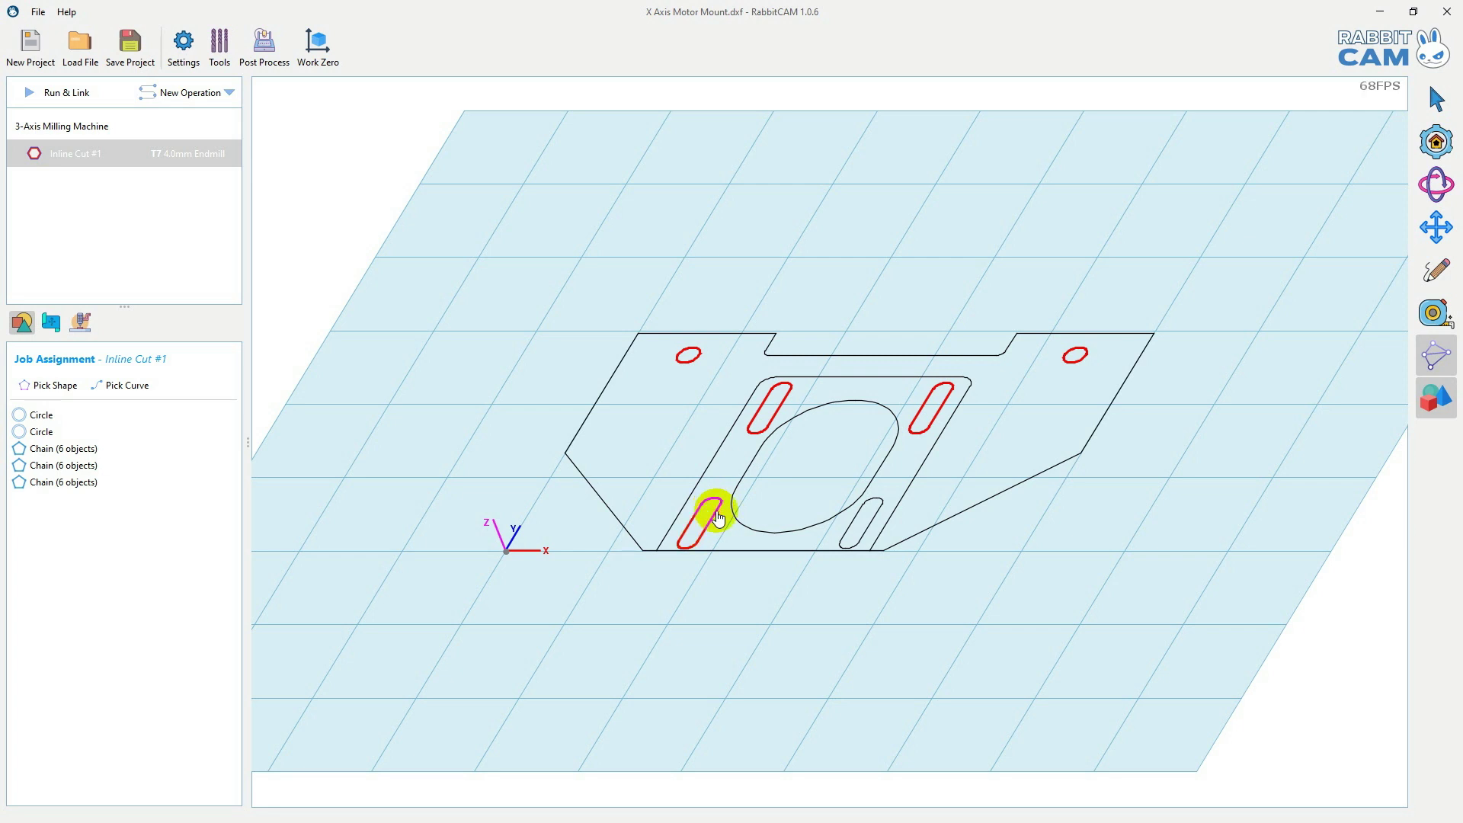
click(852, 533)
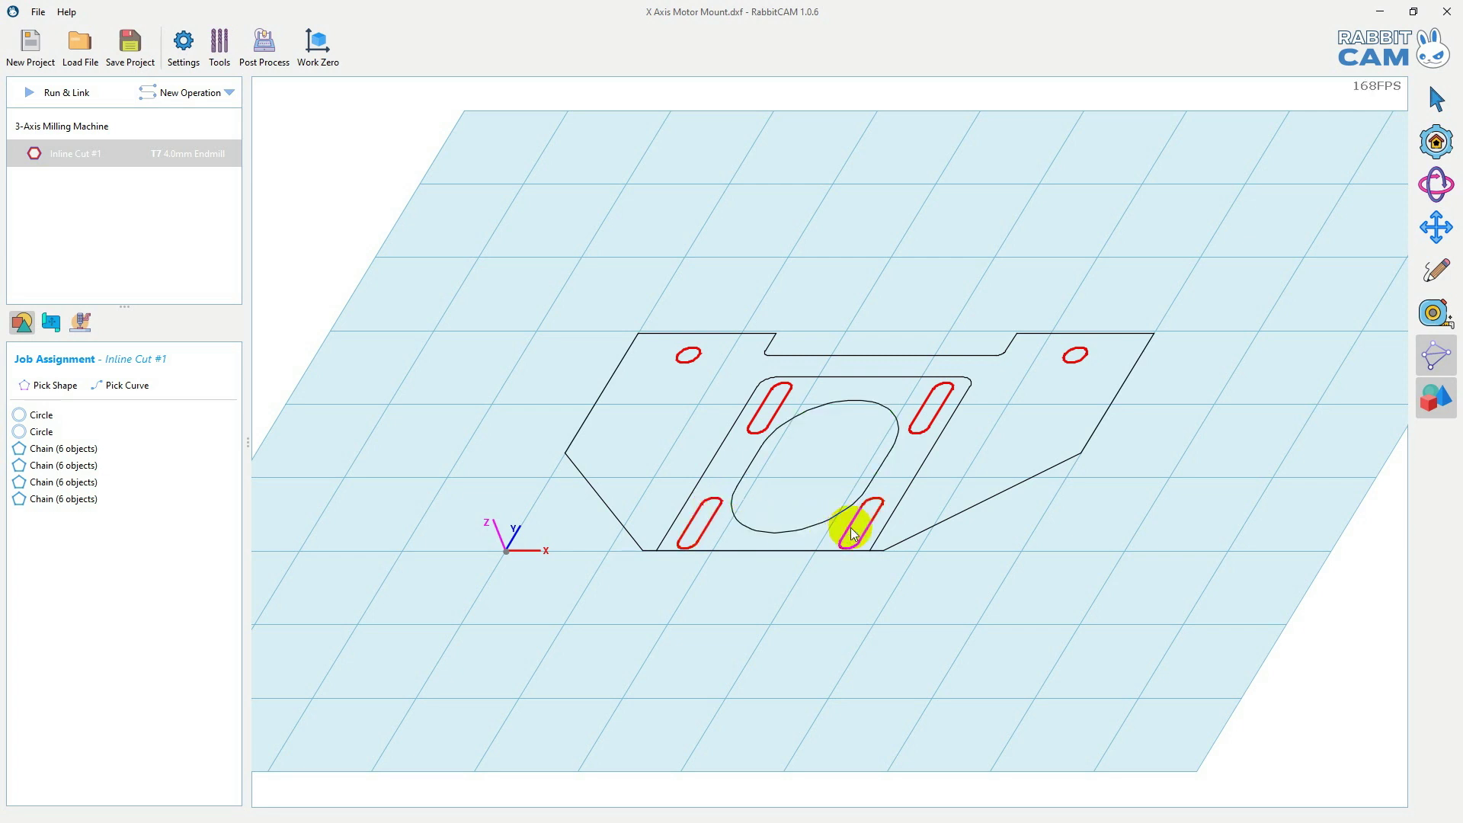
- Set the inline cut's bottom level to -11.98 mm and its feed rate to 3200 mm/min
click(52, 323)
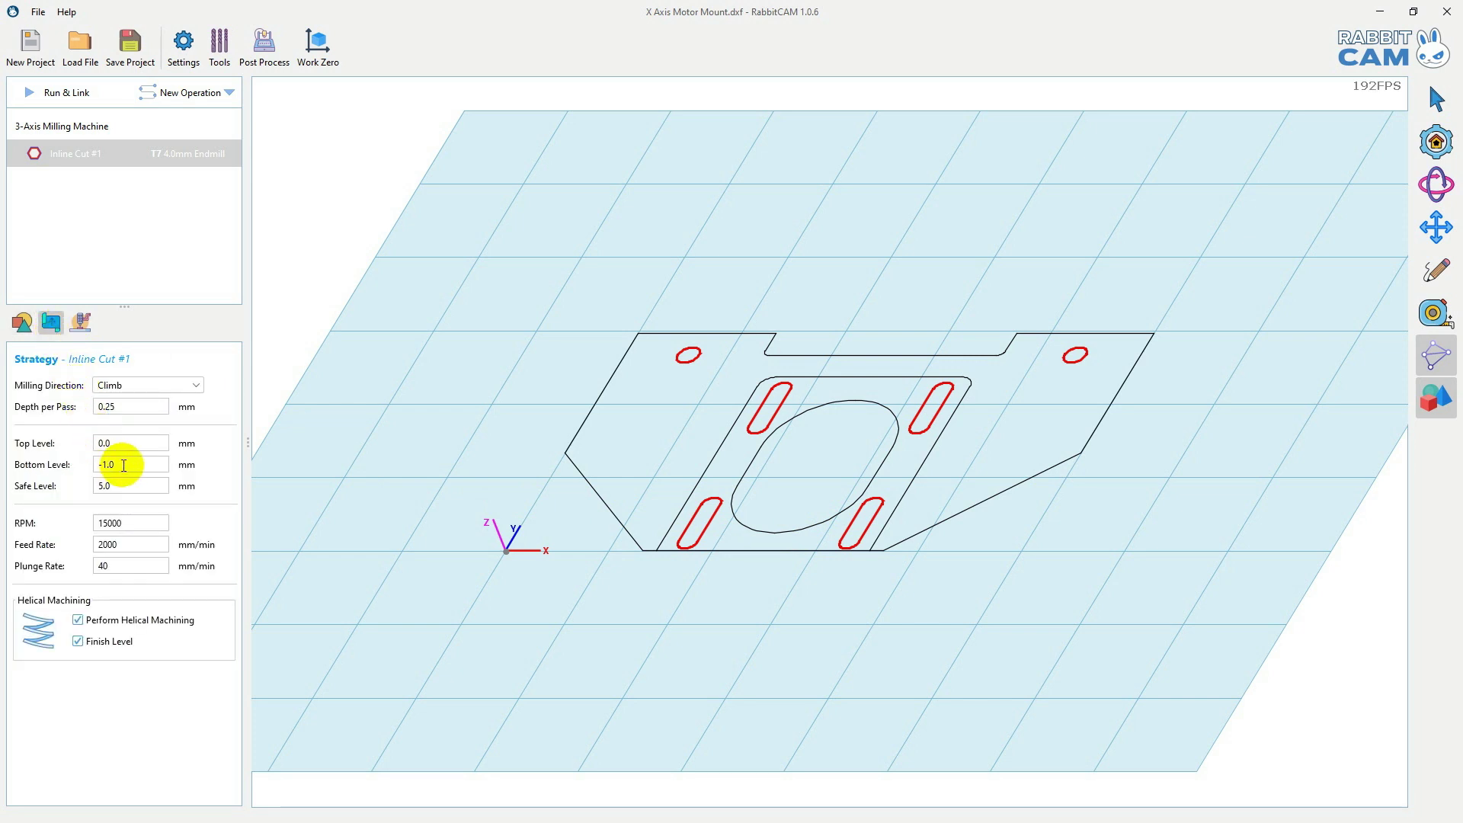
drag(116, 464, 89, 467)
text(-11.9)
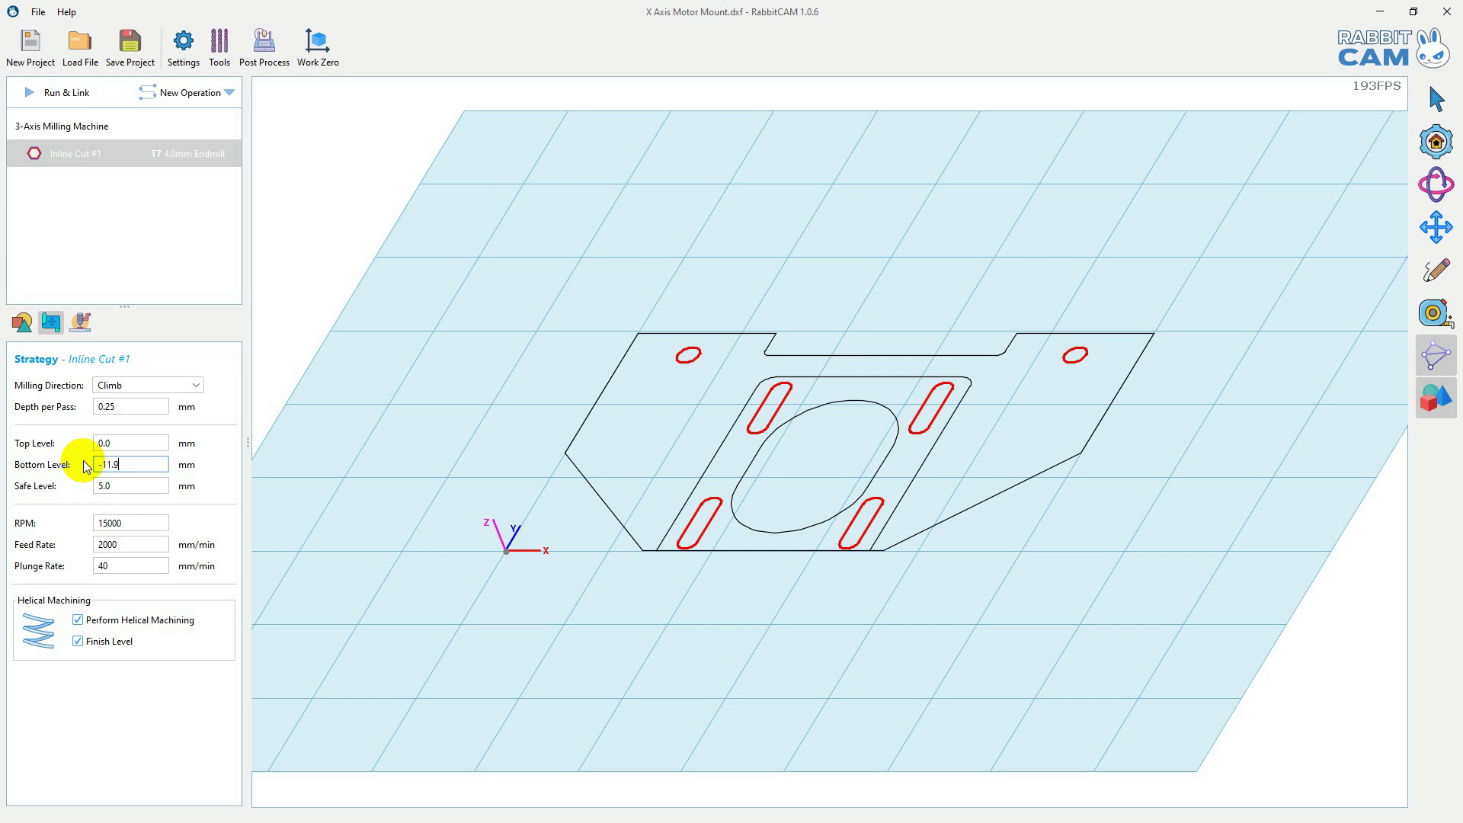
text(8)
key(Return)
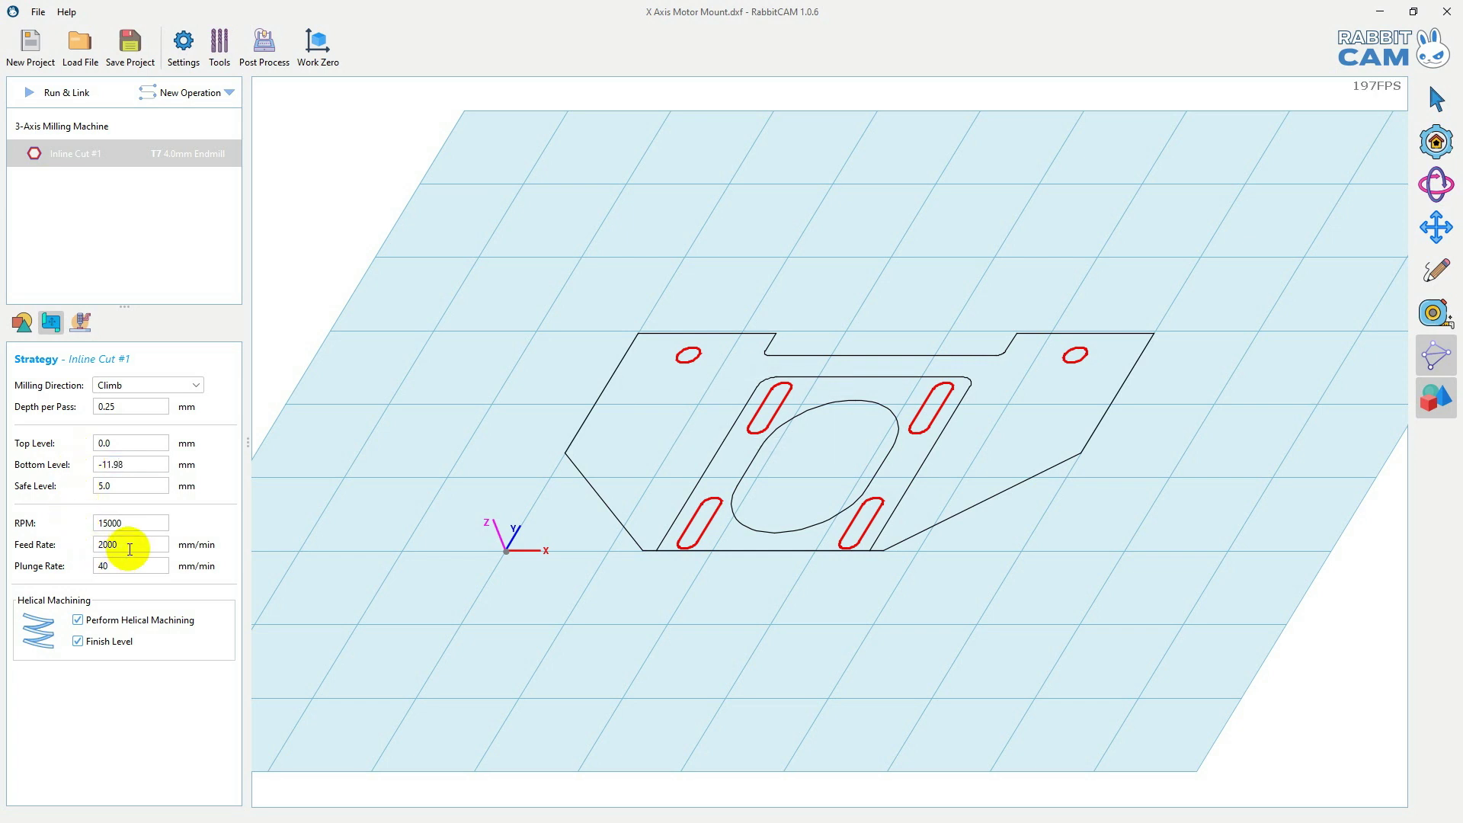
drag(130, 546, 72, 550)
text(3200)
key(Return)
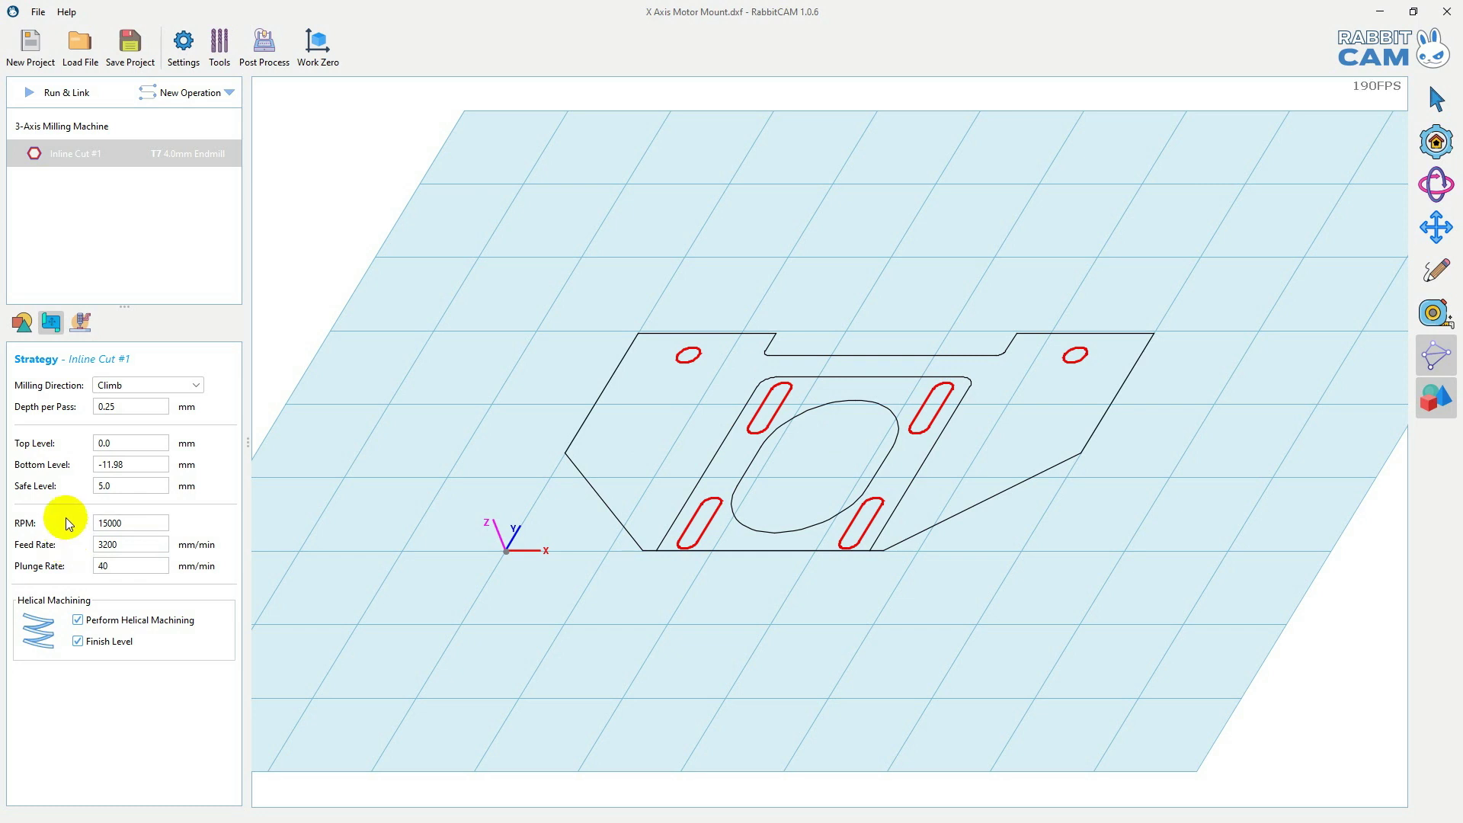
- Generate the inline cut toolpaths and inspect the helical passes in the holes and slots up close
click(56, 94)
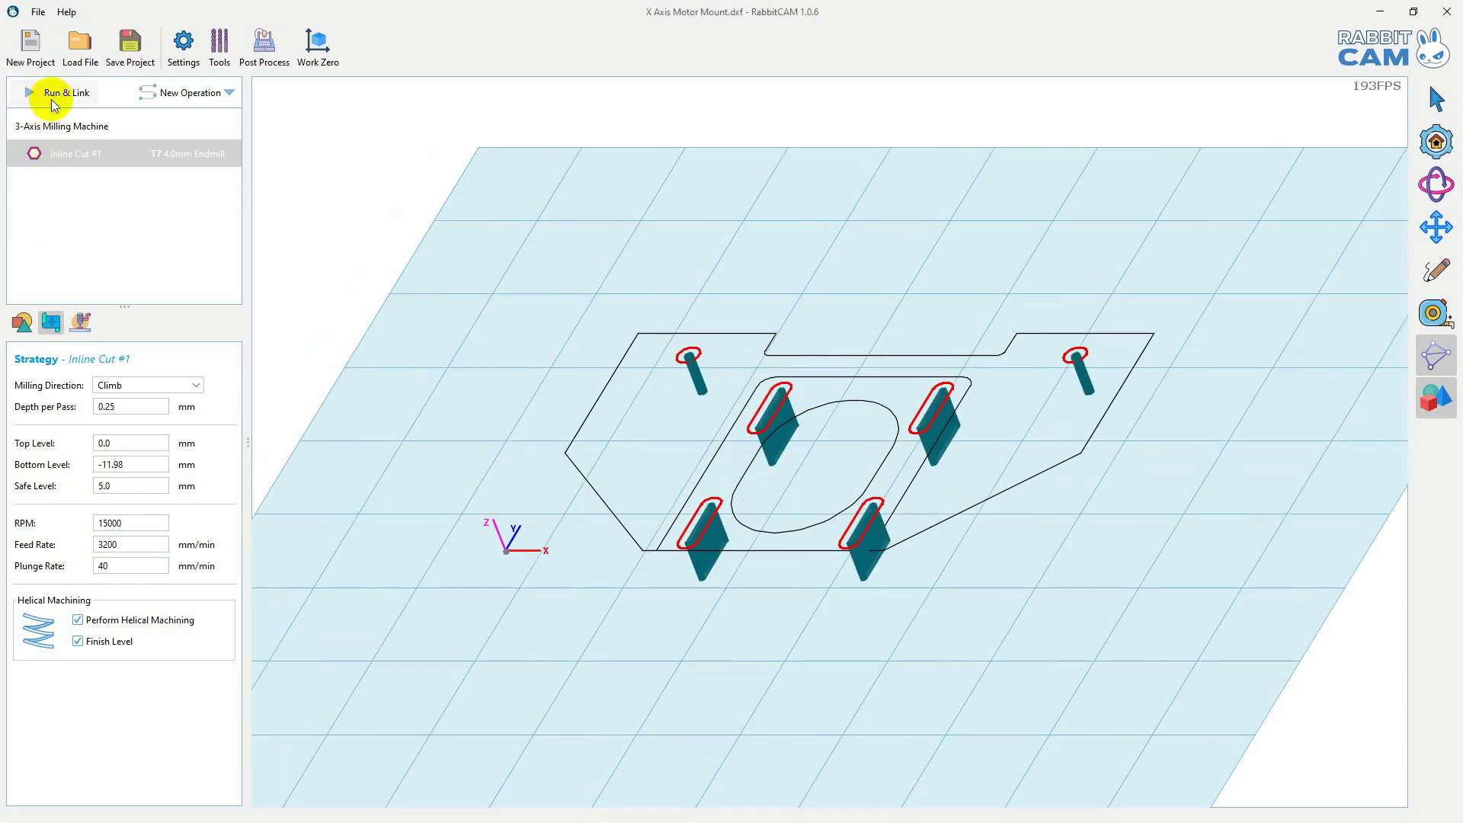
drag(518, 468, 794, 447)
scroll(794, 442, up, 5)
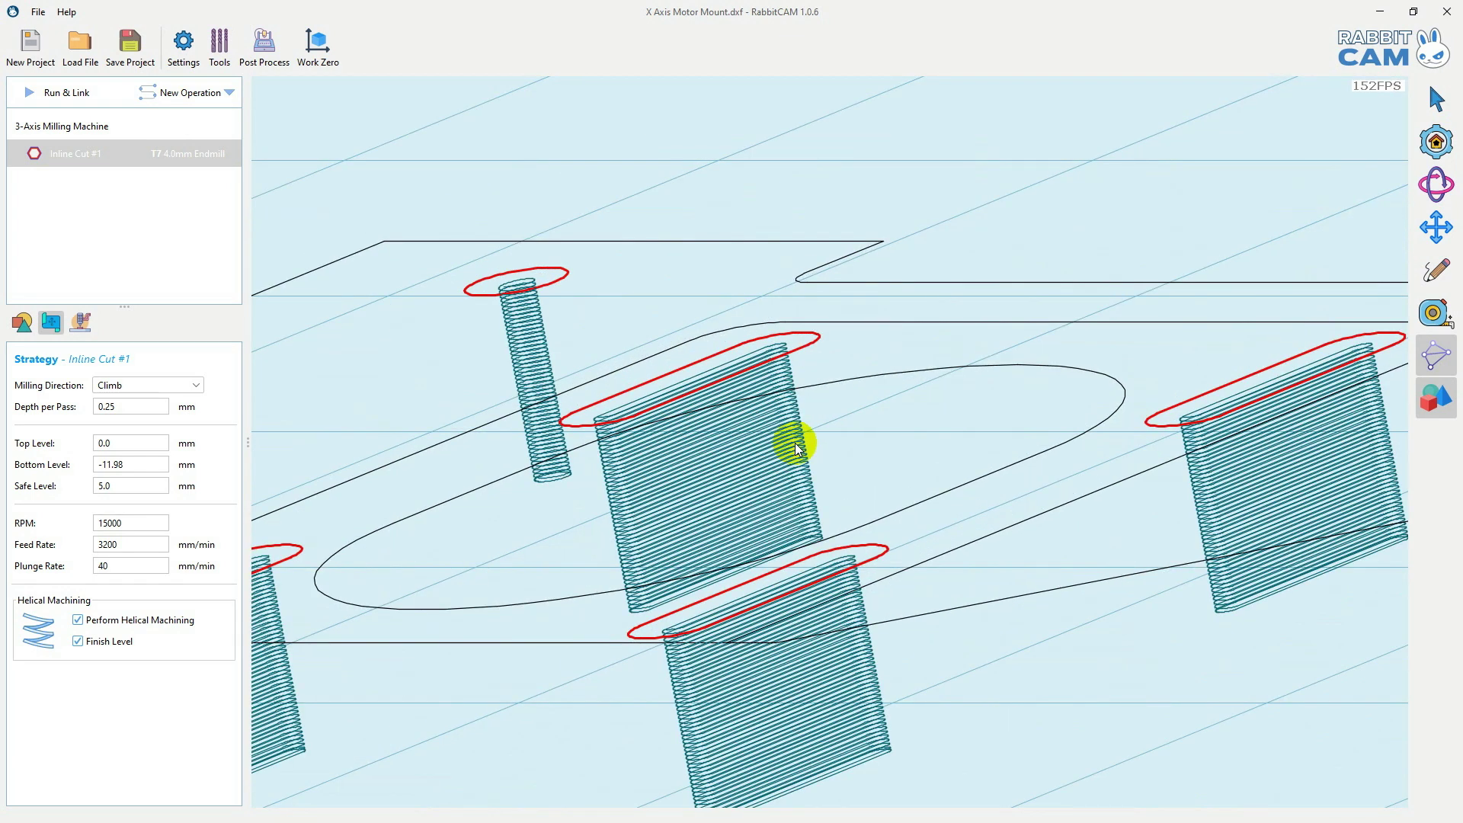
scroll(794, 442, down, 5)
drag(696, 375, 722, 431)
scroll(715, 417, down, 1)
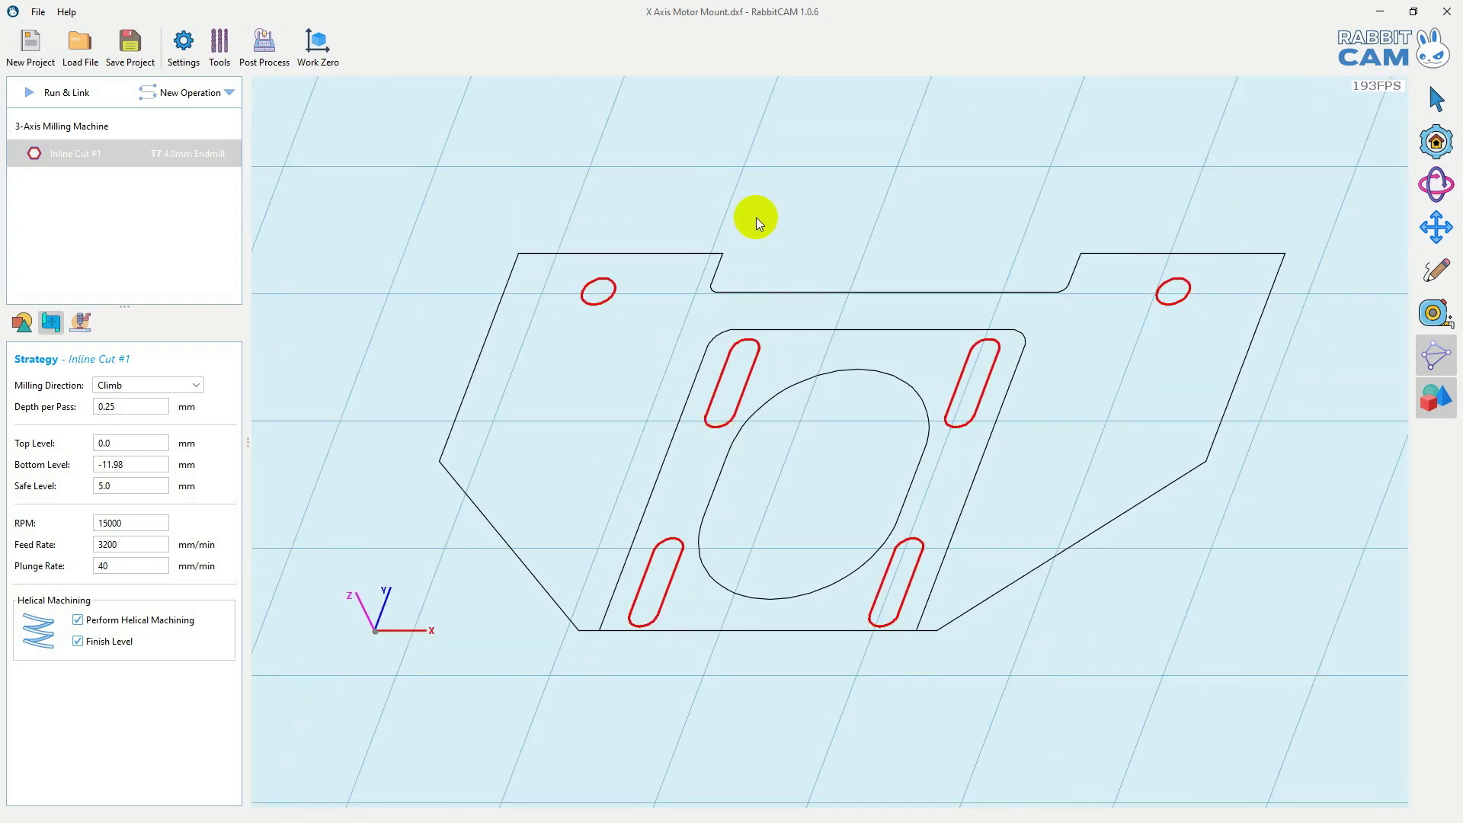
drag(755, 218, 752, 218)
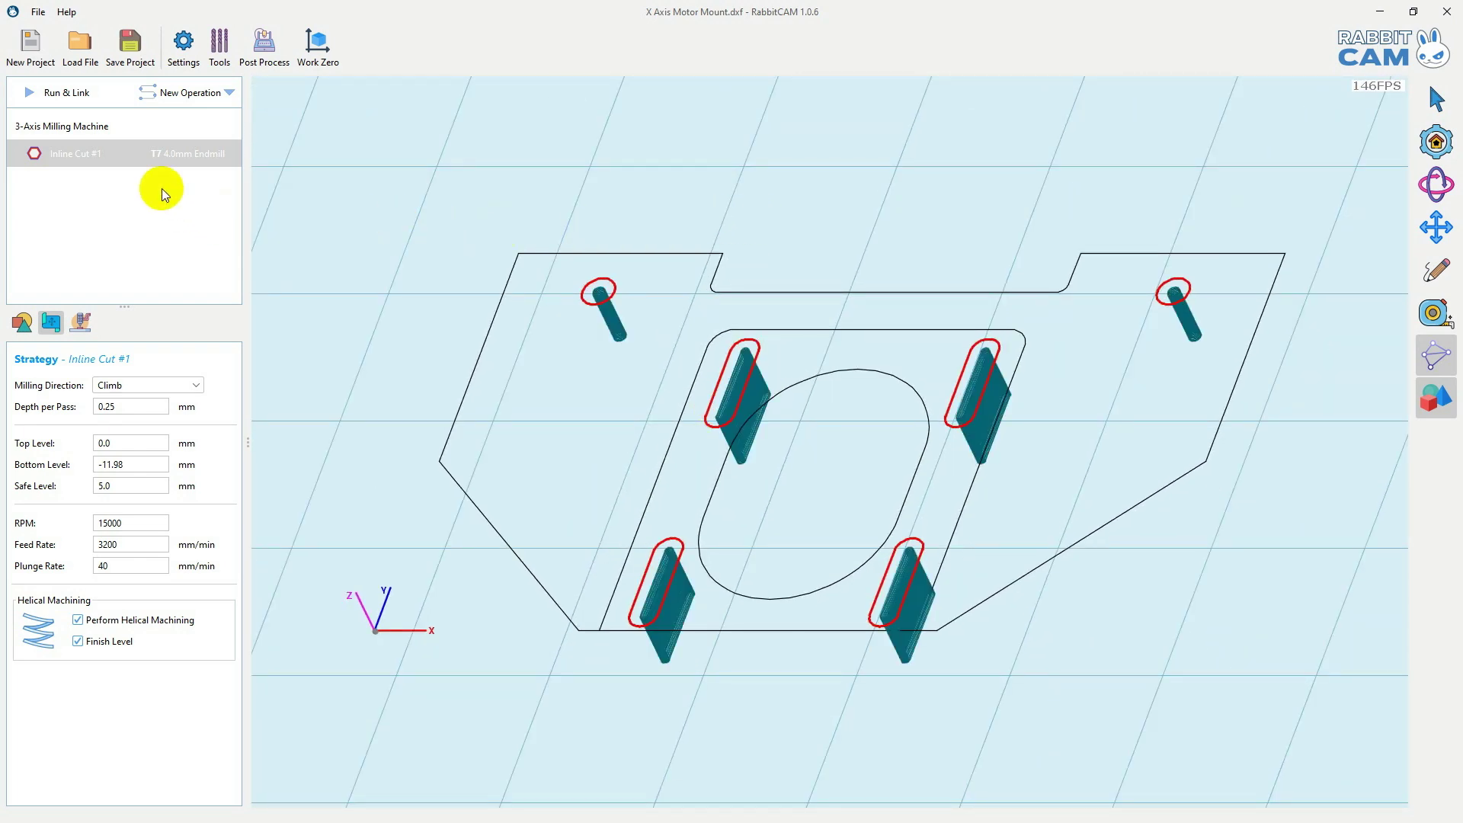
- Create a Pocketing operation with the #7 4.0mm Endmill and select it in the operation list
click(152, 99)
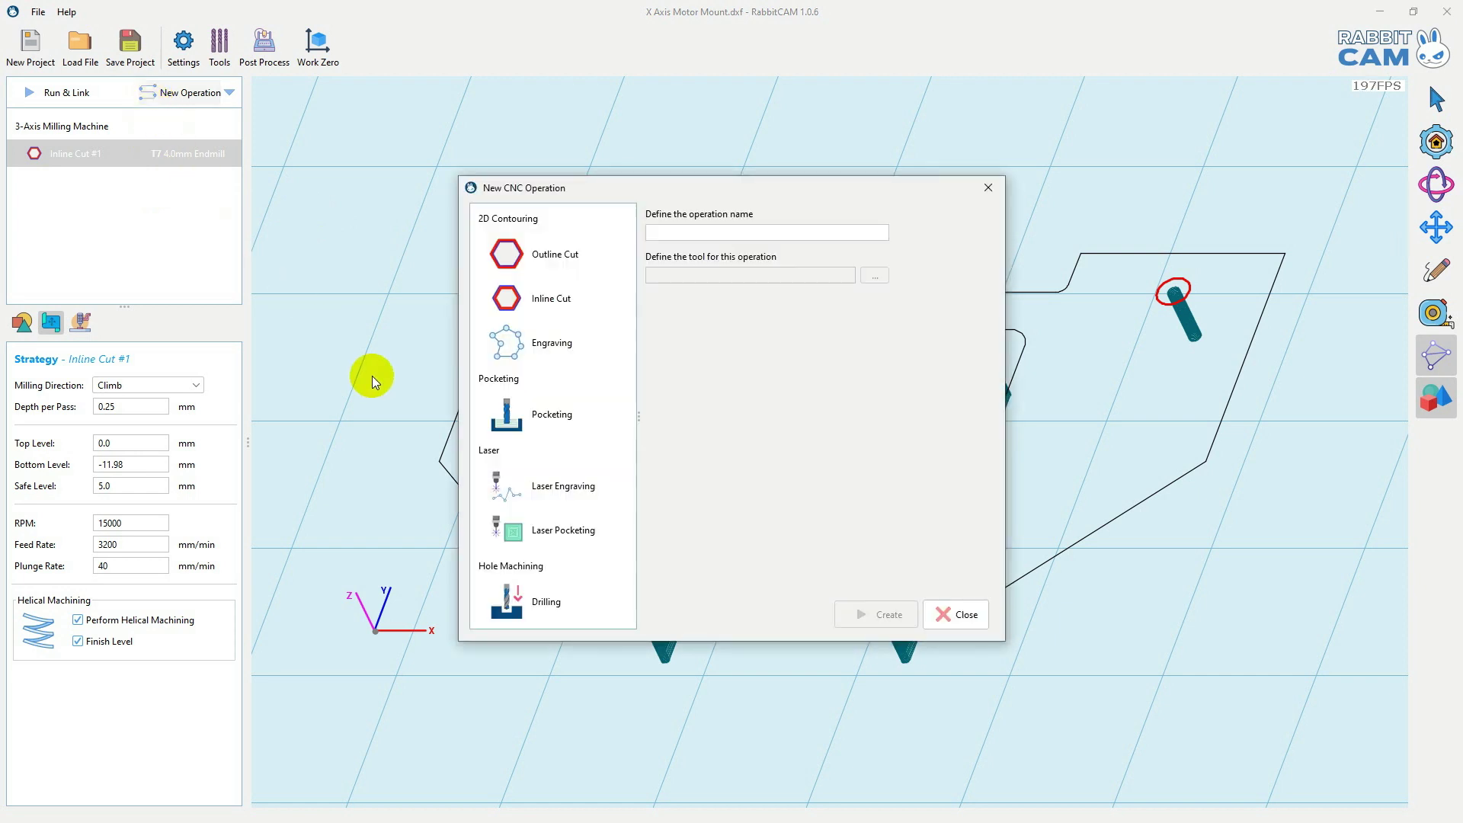
click(542, 411)
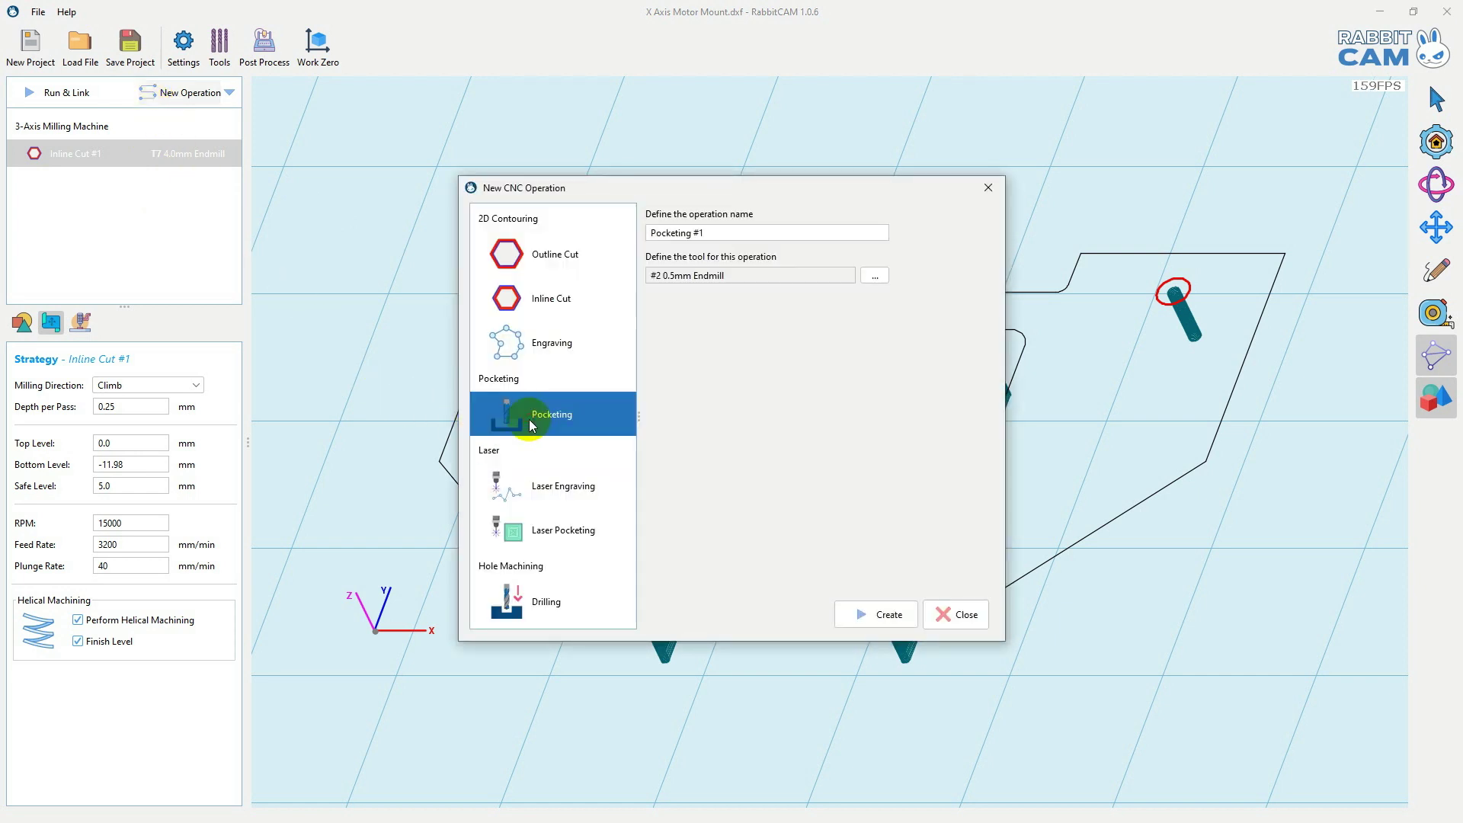
click(877, 275)
click(727, 336)
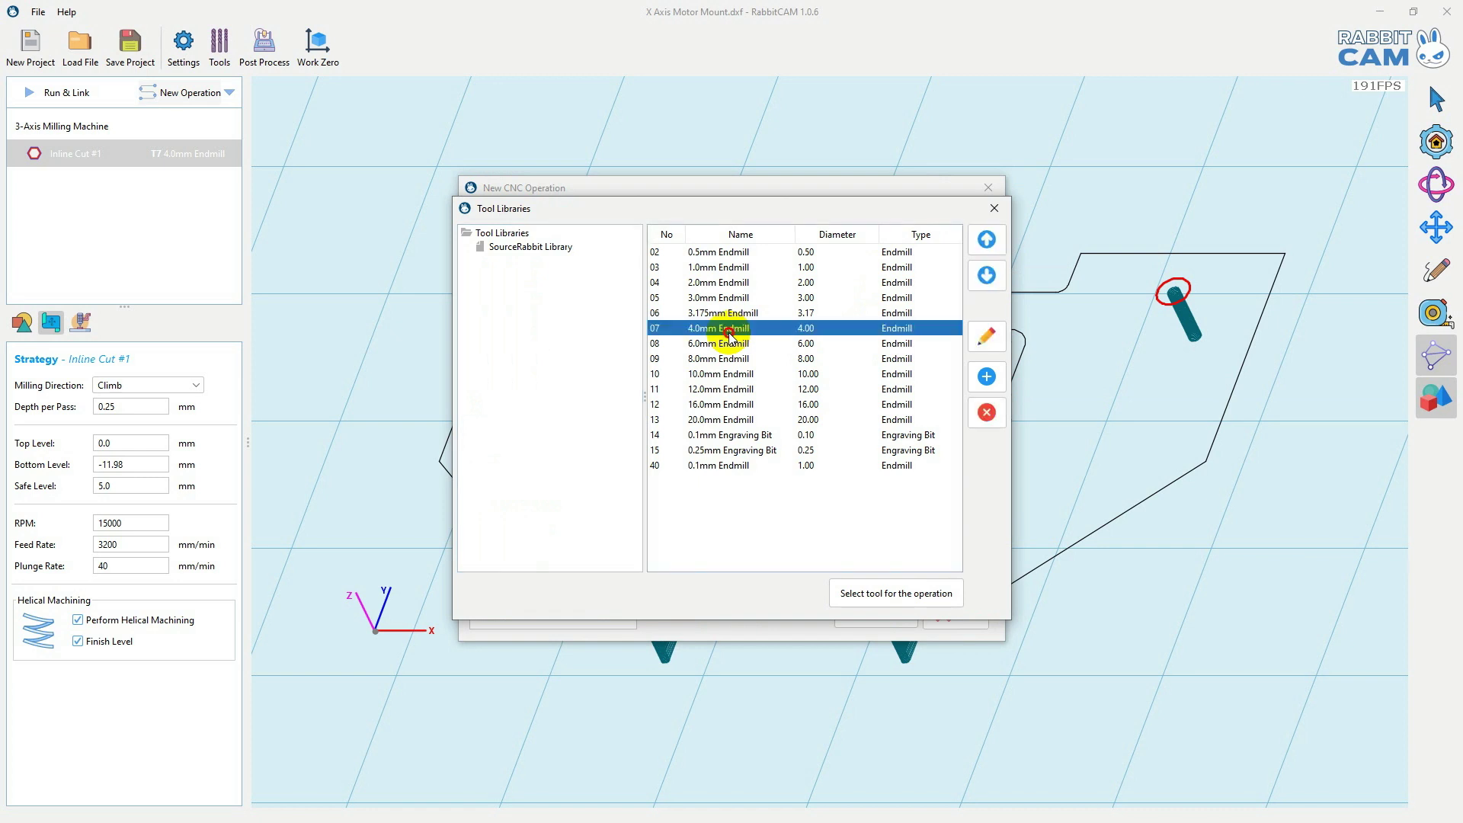
click(847, 593)
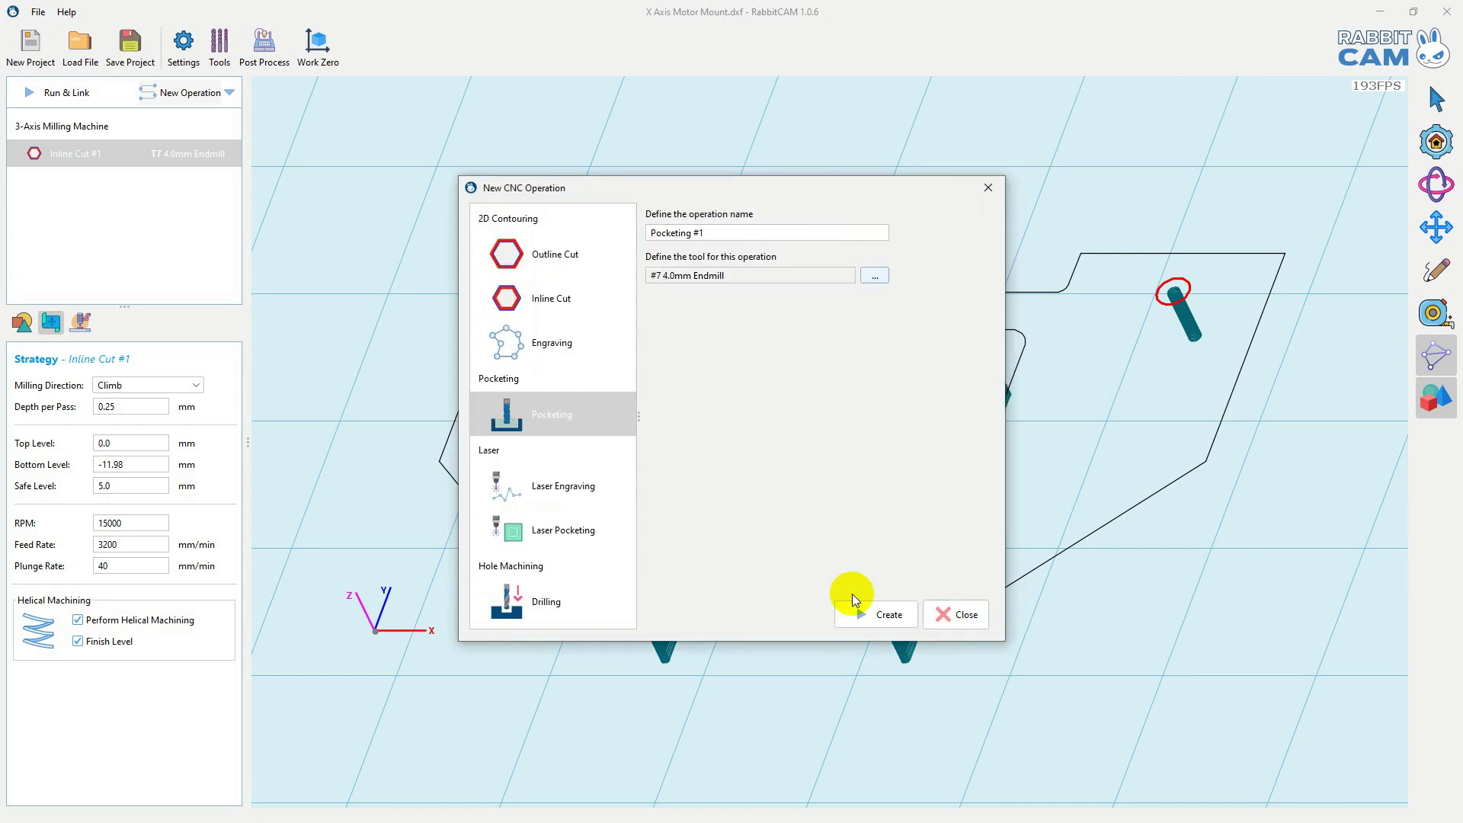
click(860, 614)
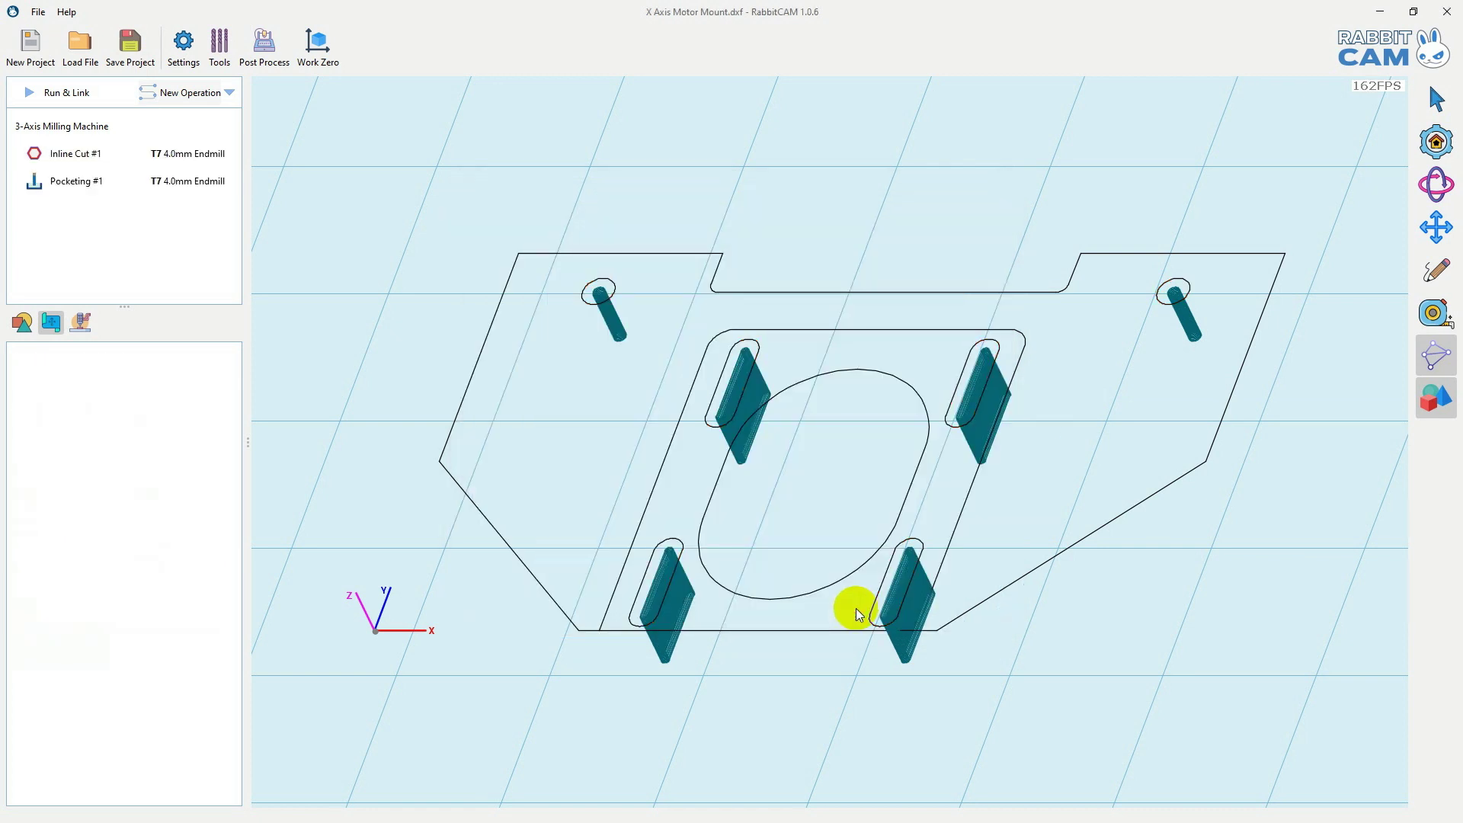
click(114, 188)
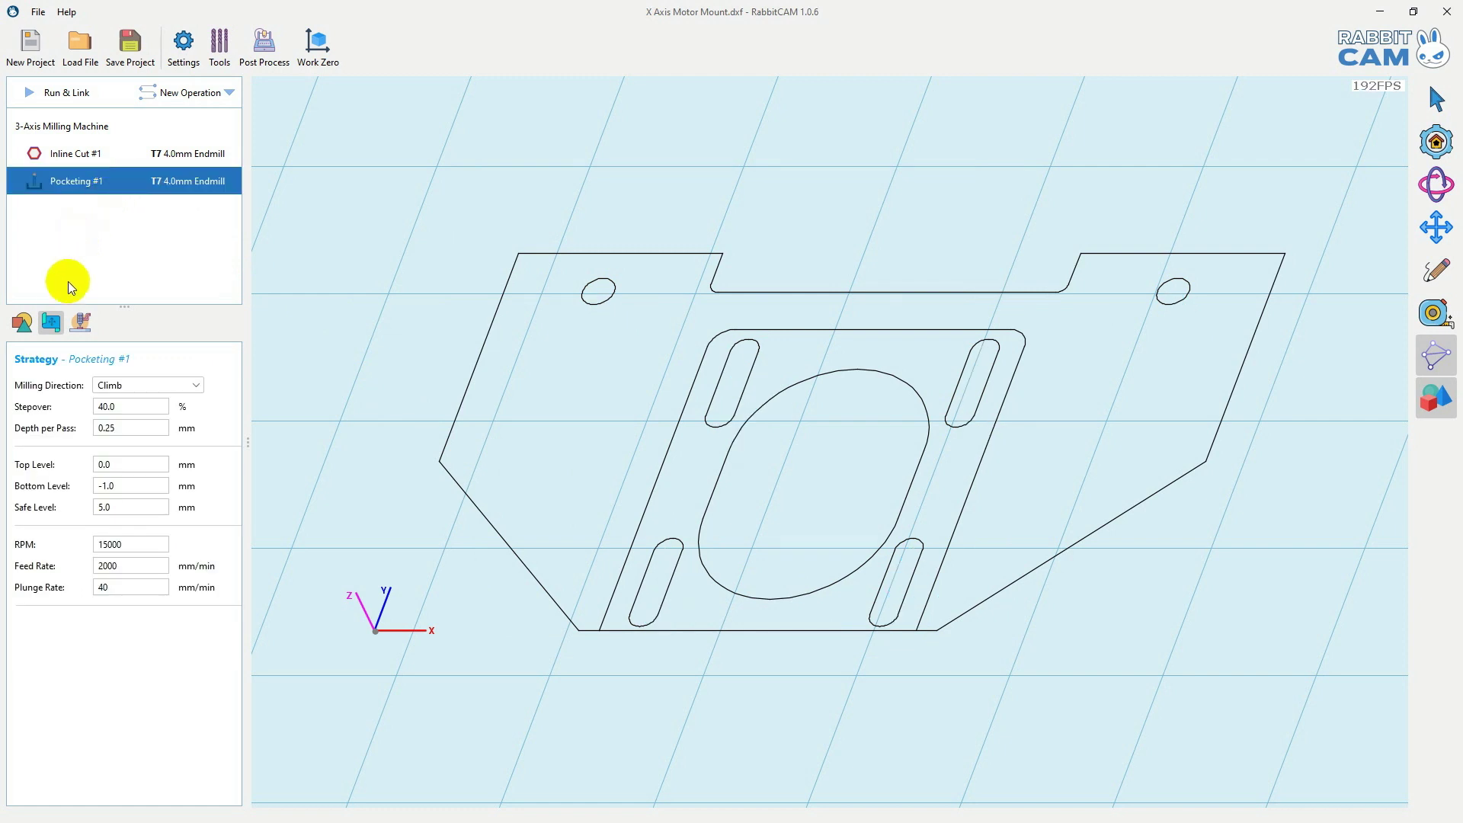
- Assign the large central oval opening as the pocket shape of the first pocketing operation
click(22, 322)
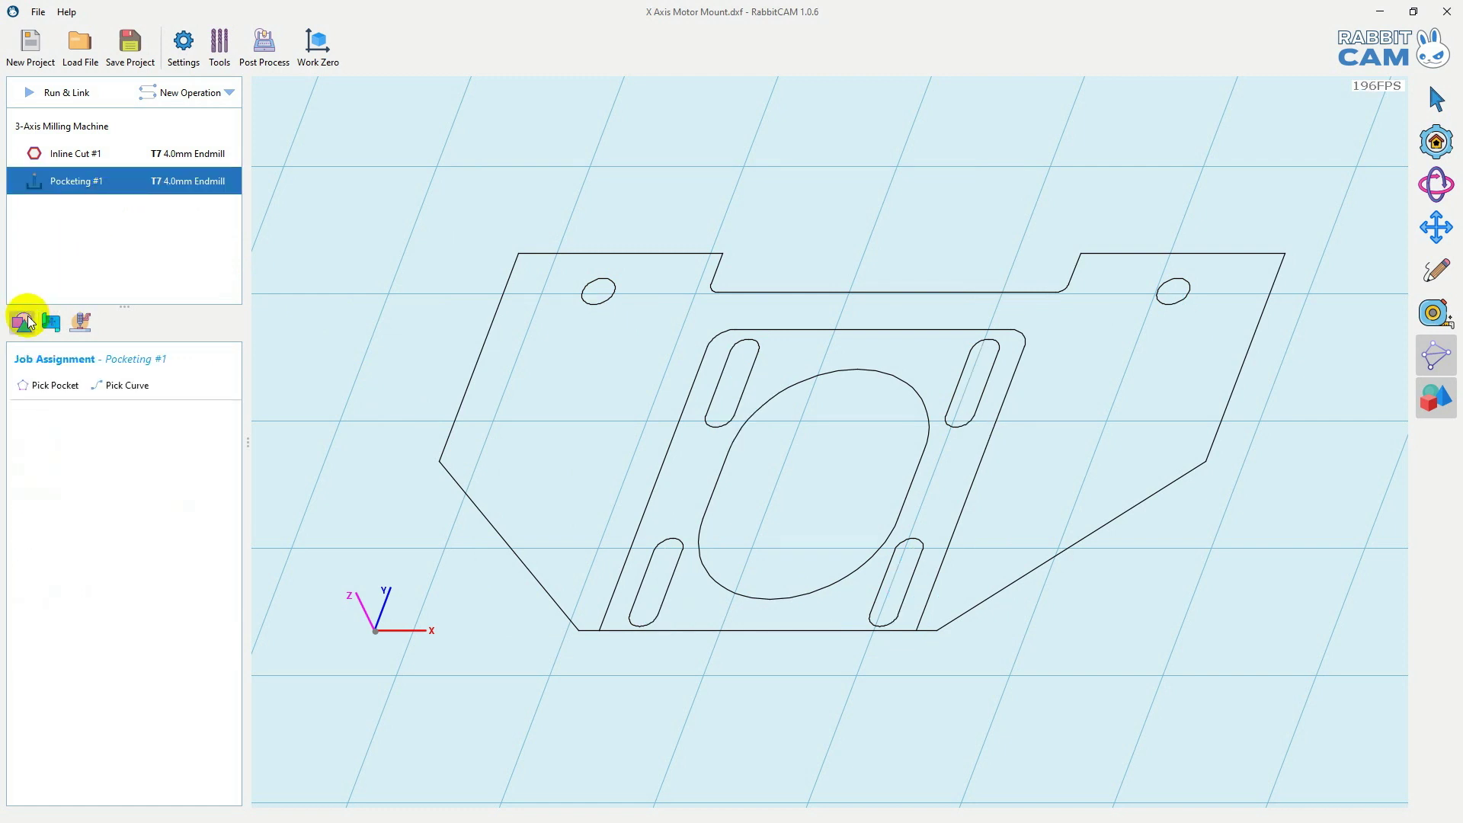
click(46, 387)
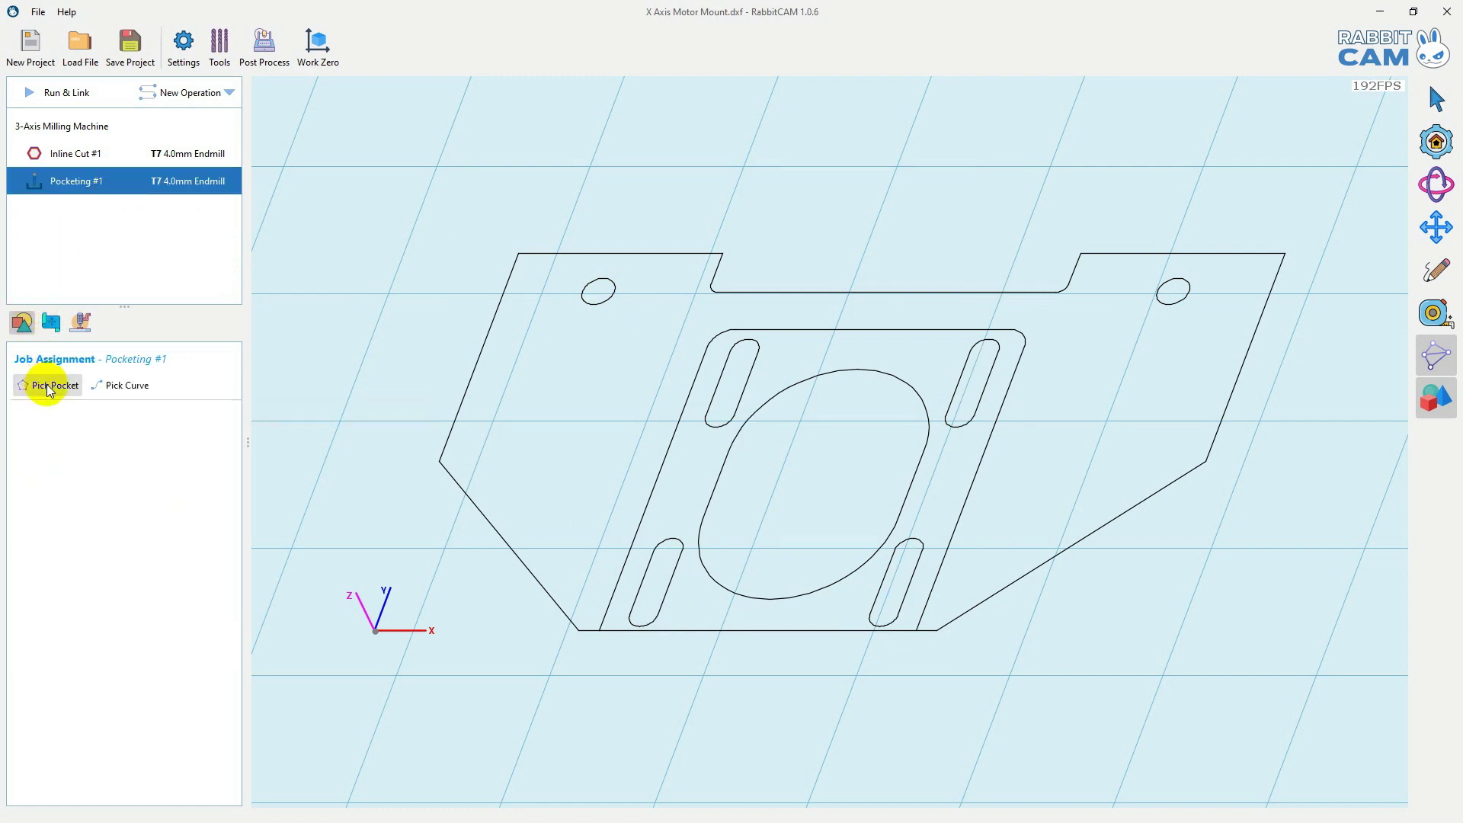
click(735, 444)
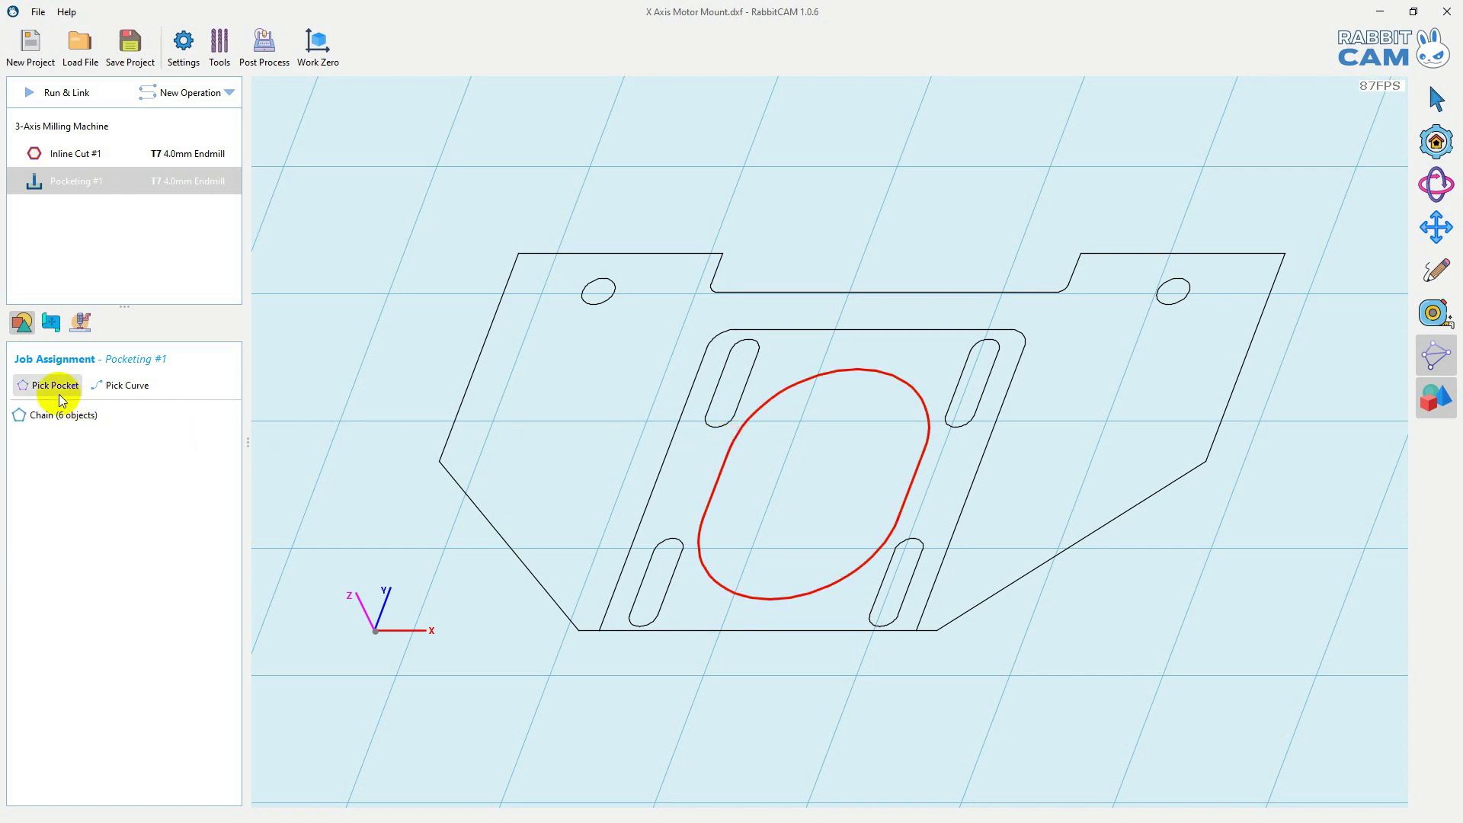
- Set the first pocketing operation's bottom level to -11.98 mm and its feed rate to 3200 mm/min
click(43, 330)
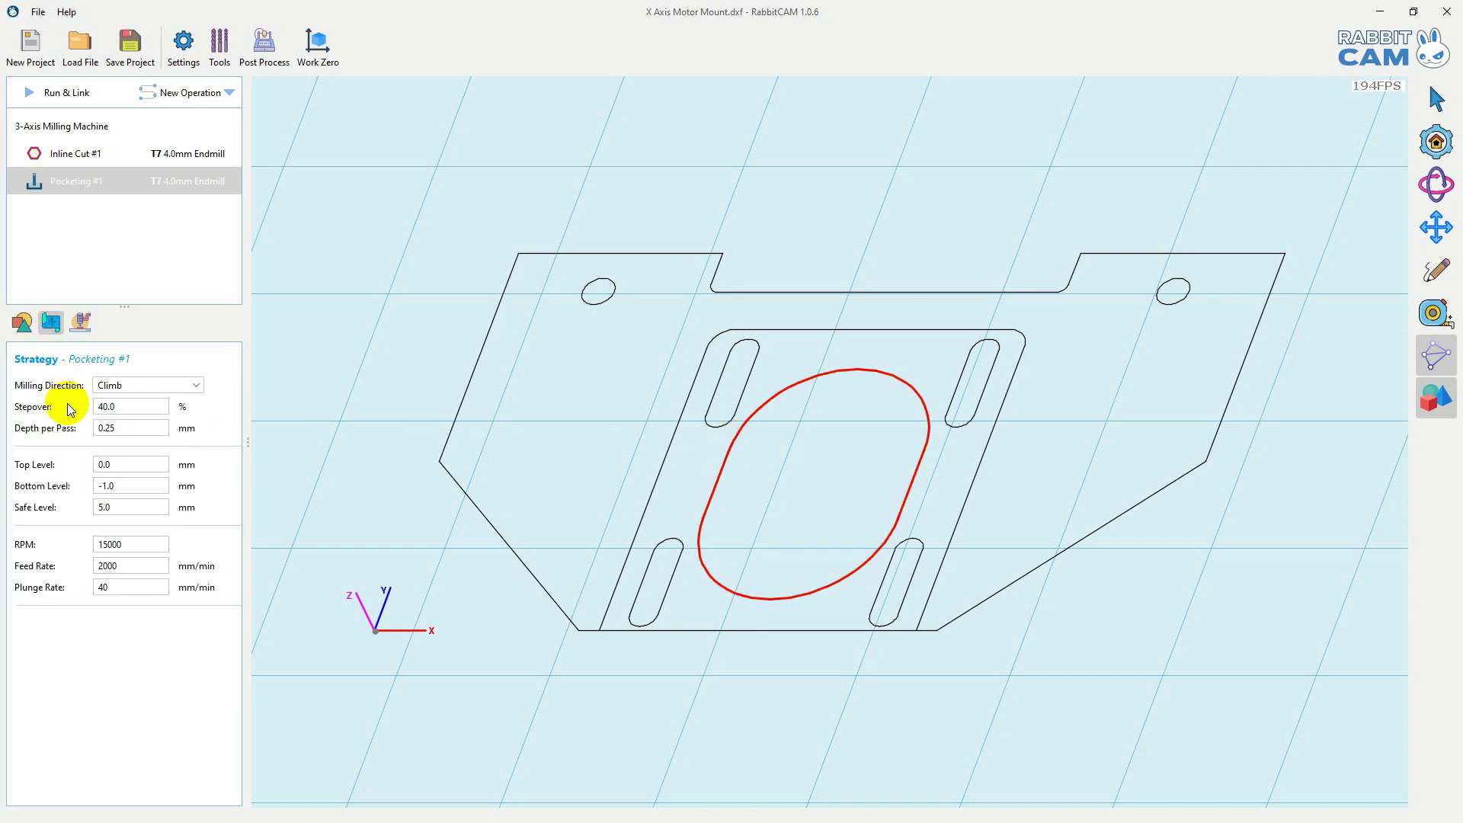
click(130, 487)
text(-2)
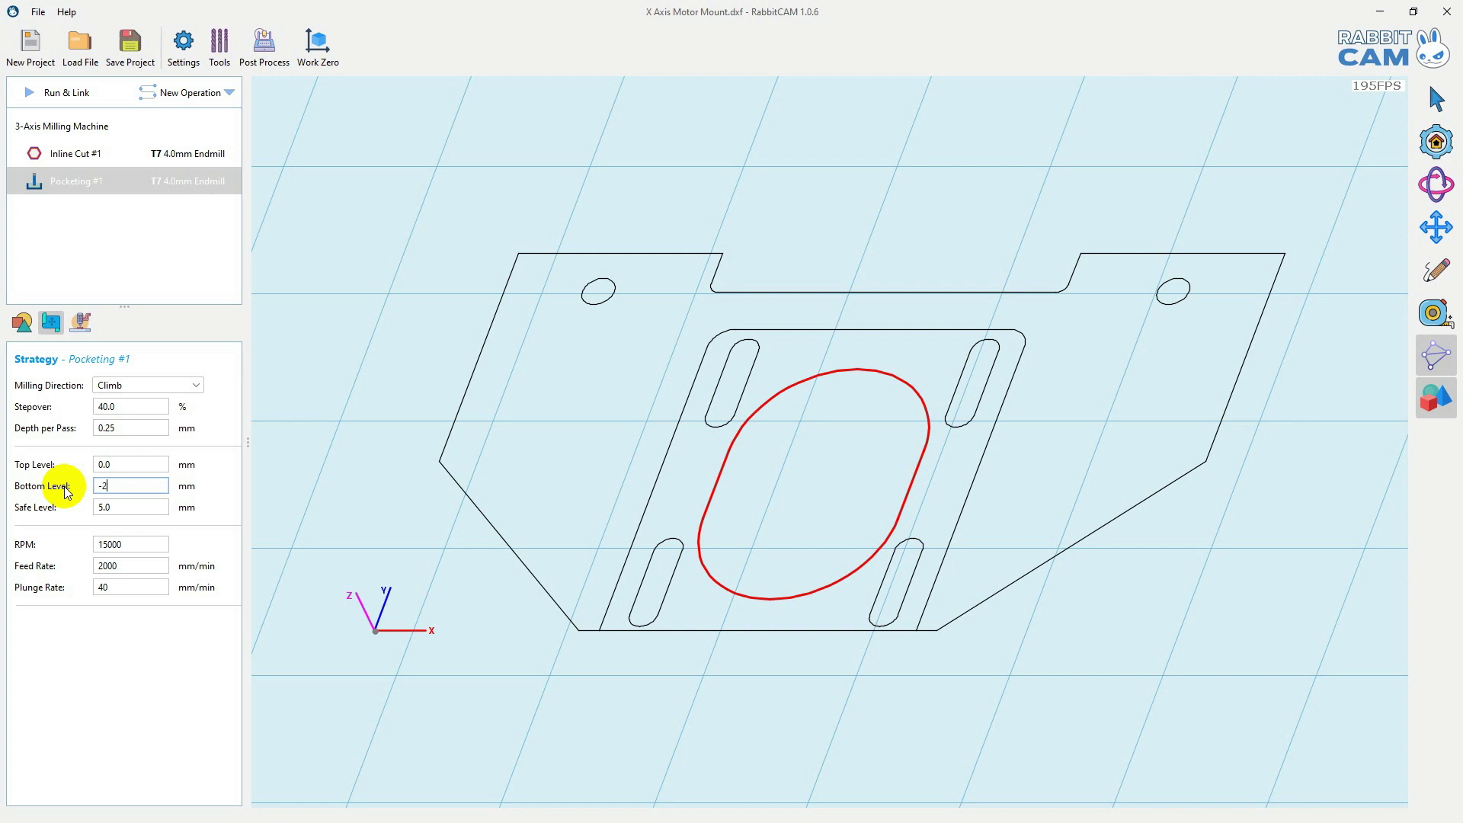
text(11.98)
key(Return)
click(125, 565)
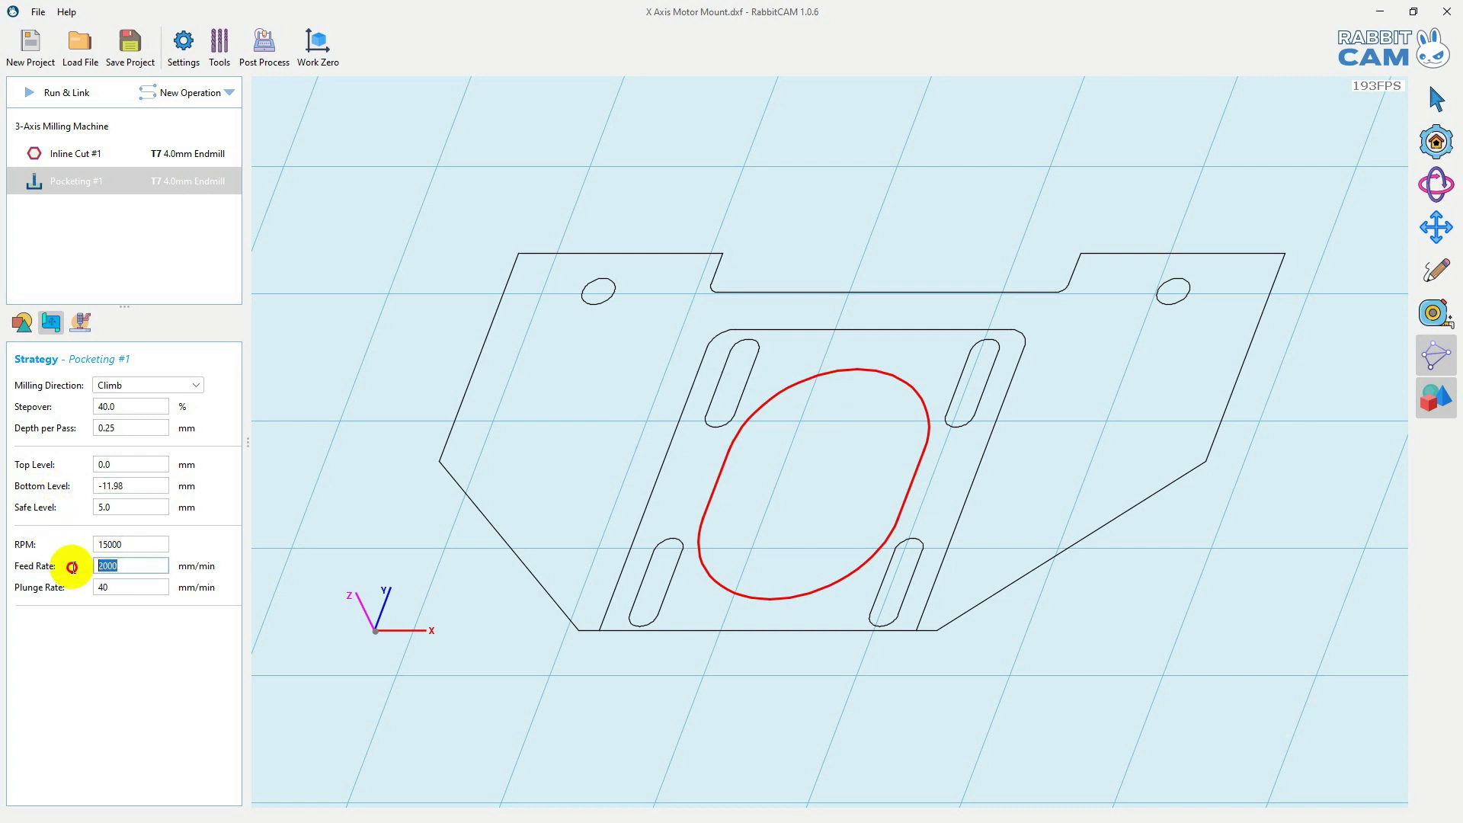
text(3200)
key(Return)
- Generate the central pocket's toolpath and inspect it together with the inline cut passes in 3D and top view
click(67, 96)
middle_drag(478, 359, 459, 331)
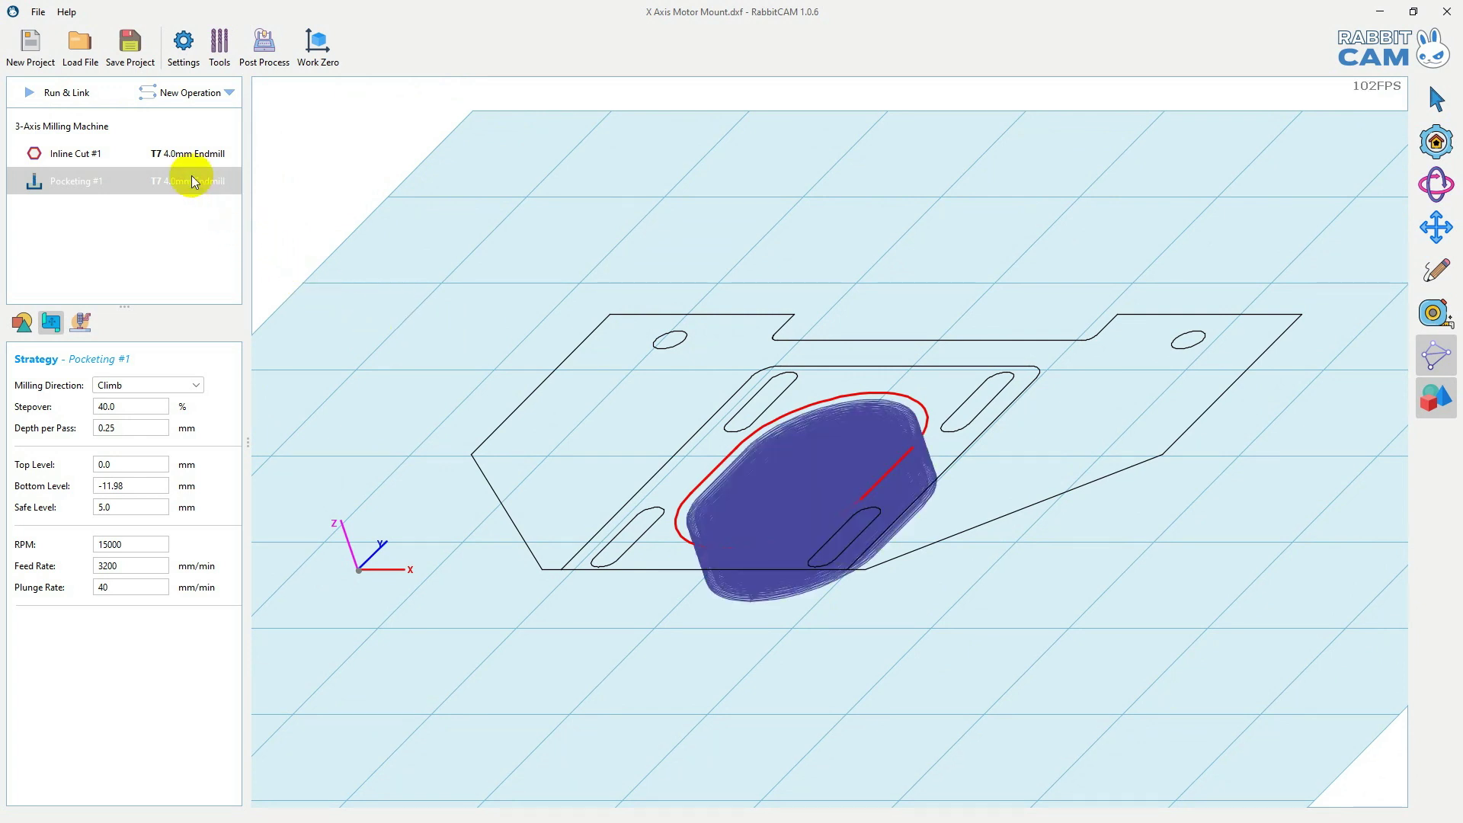
click(133, 129)
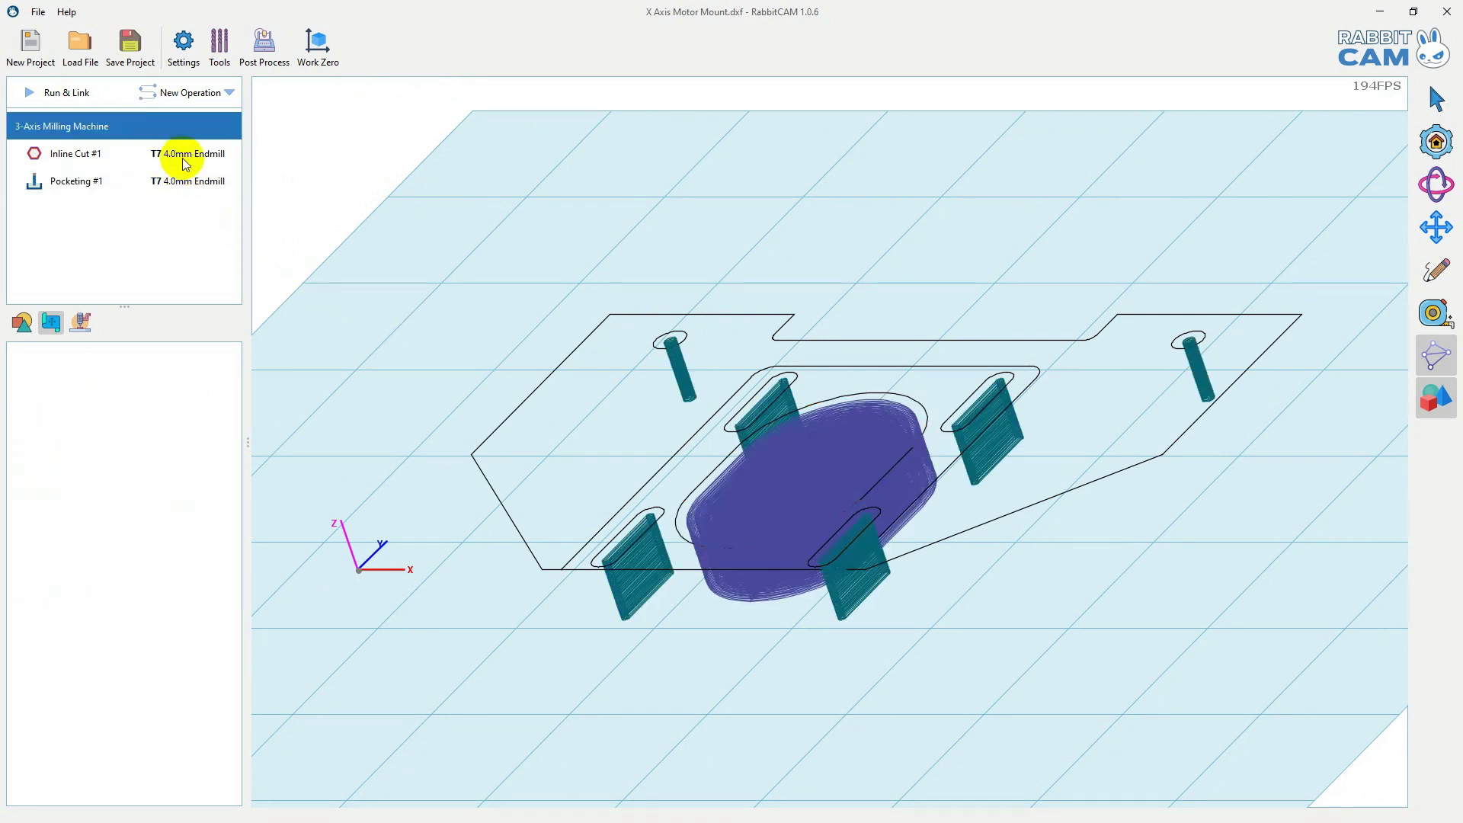
scroll(799, 454, up, 5)
scroll(812, 466, up, 3)
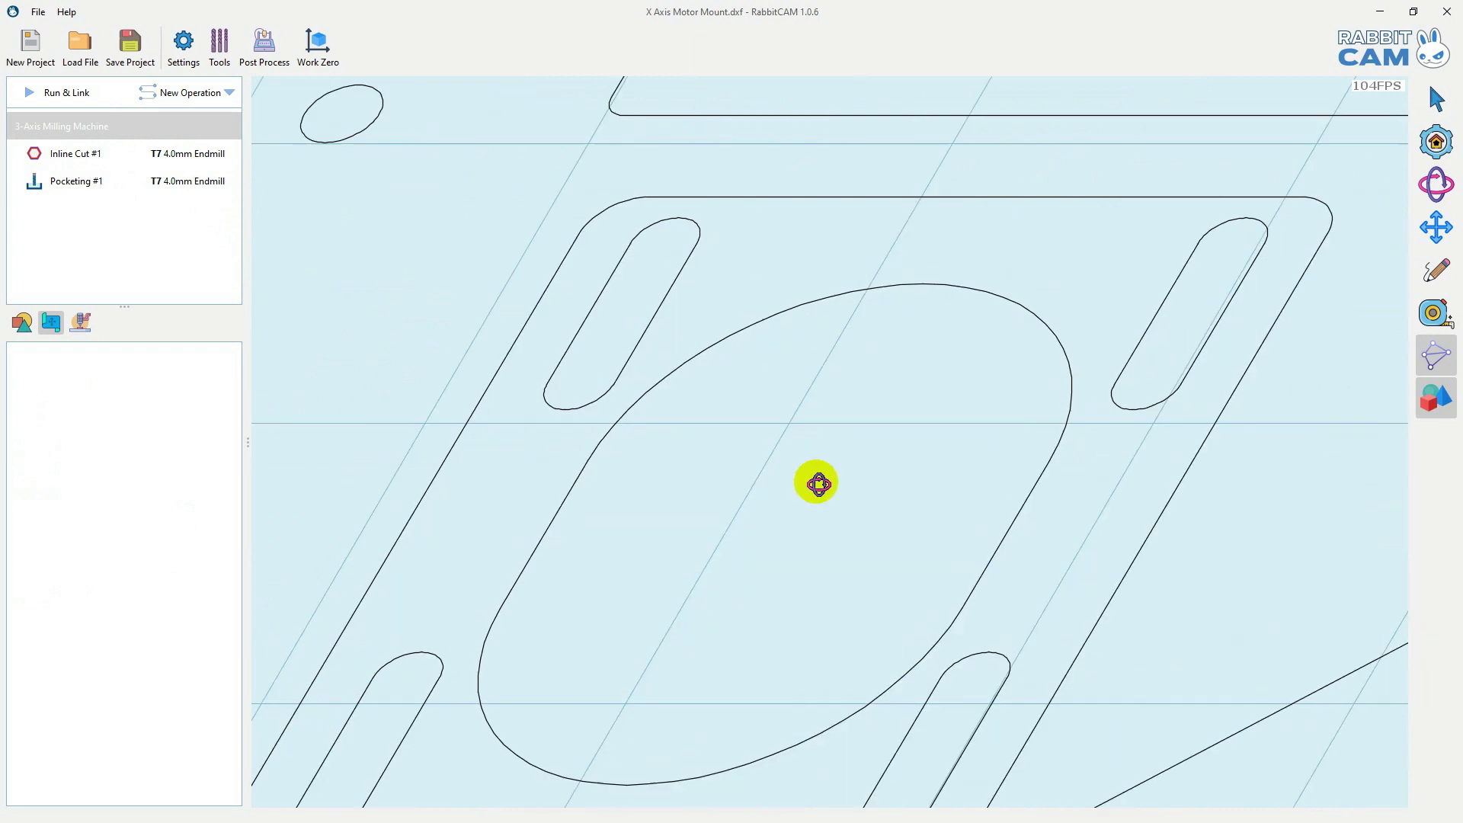
scroll(829, 504, down, 5)
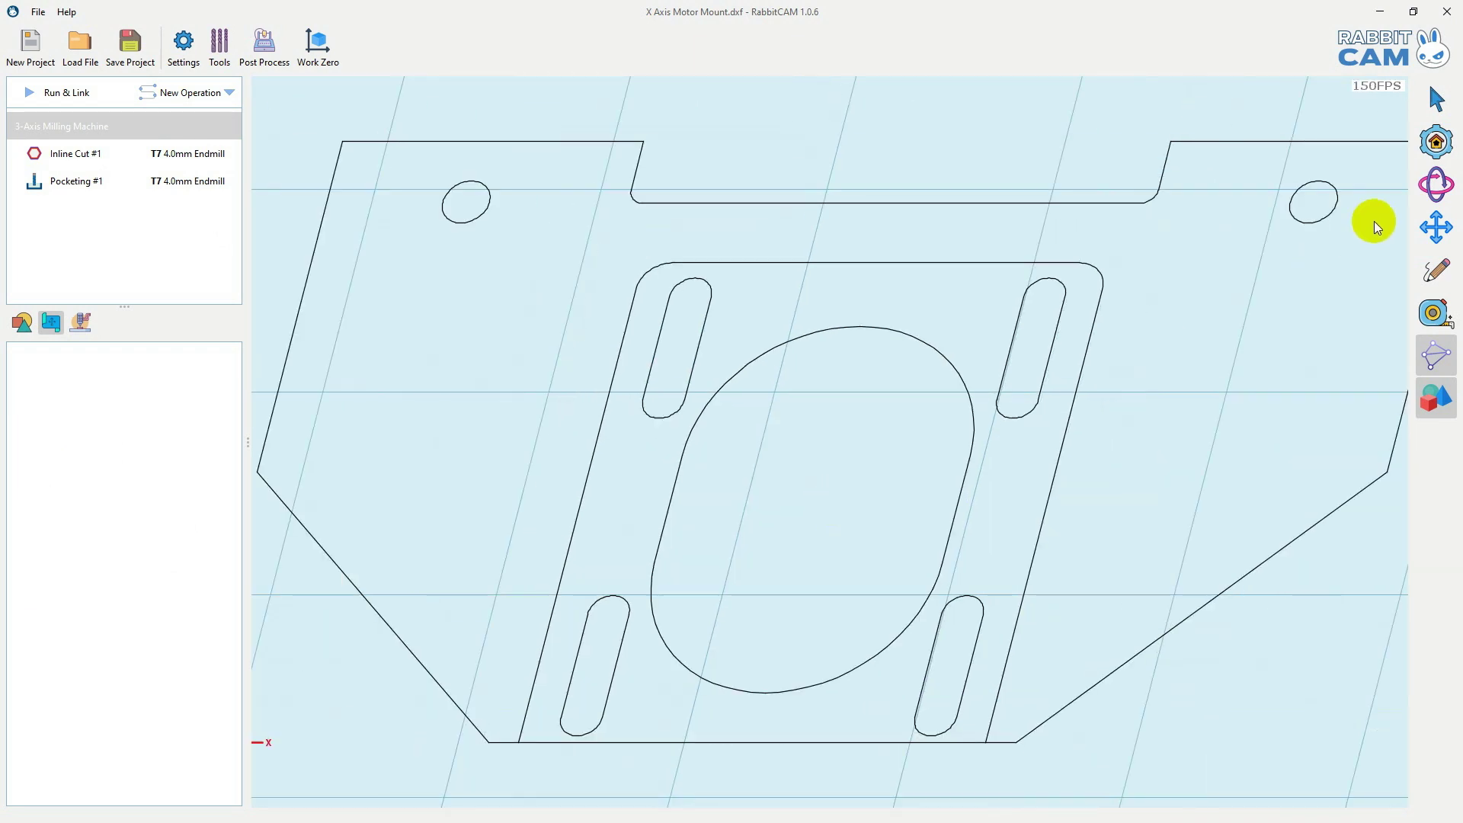
click(1428, 151)
click(1428, 151)
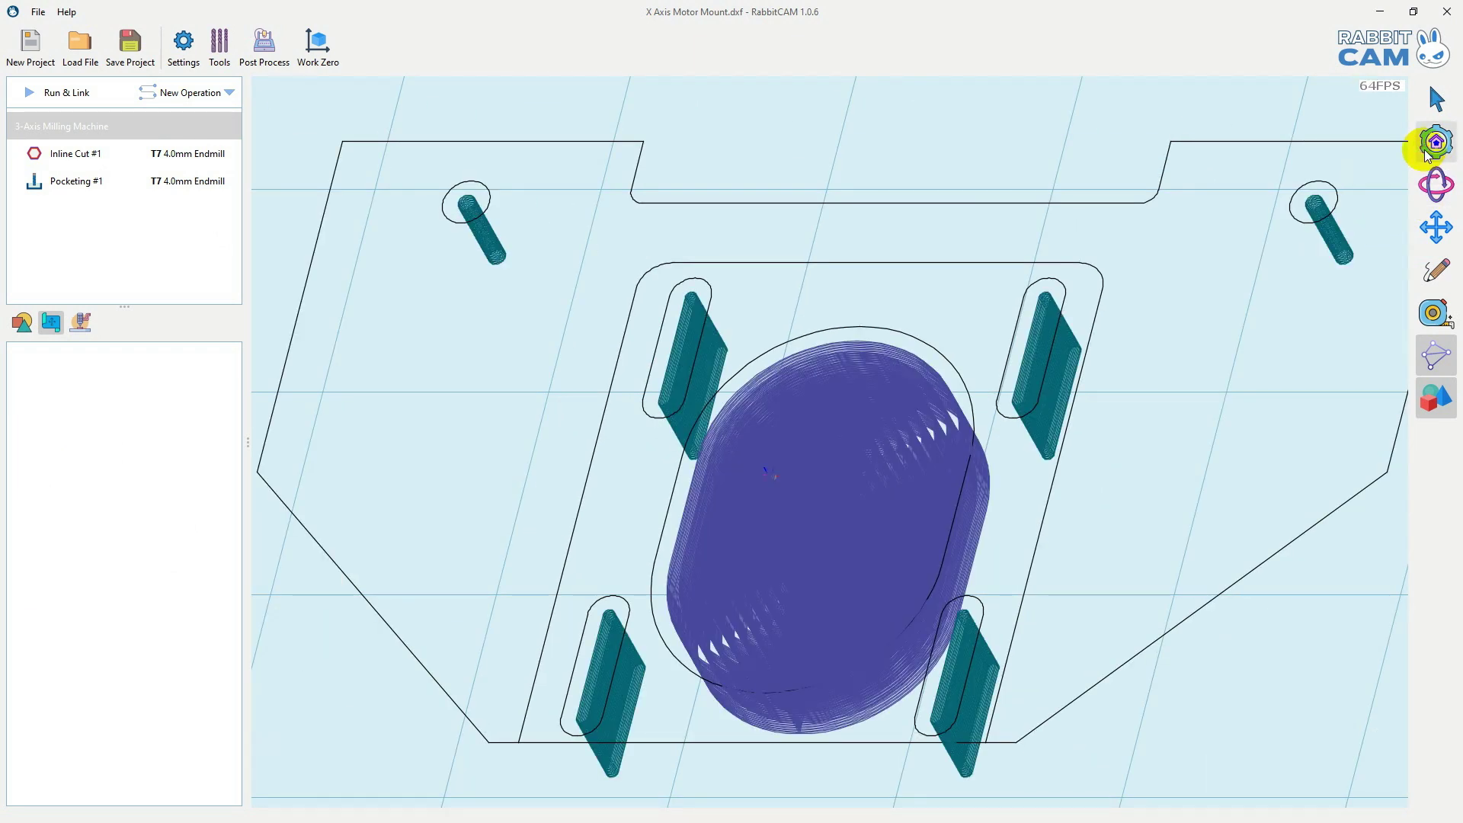
scroll(829, 449, up, 10)
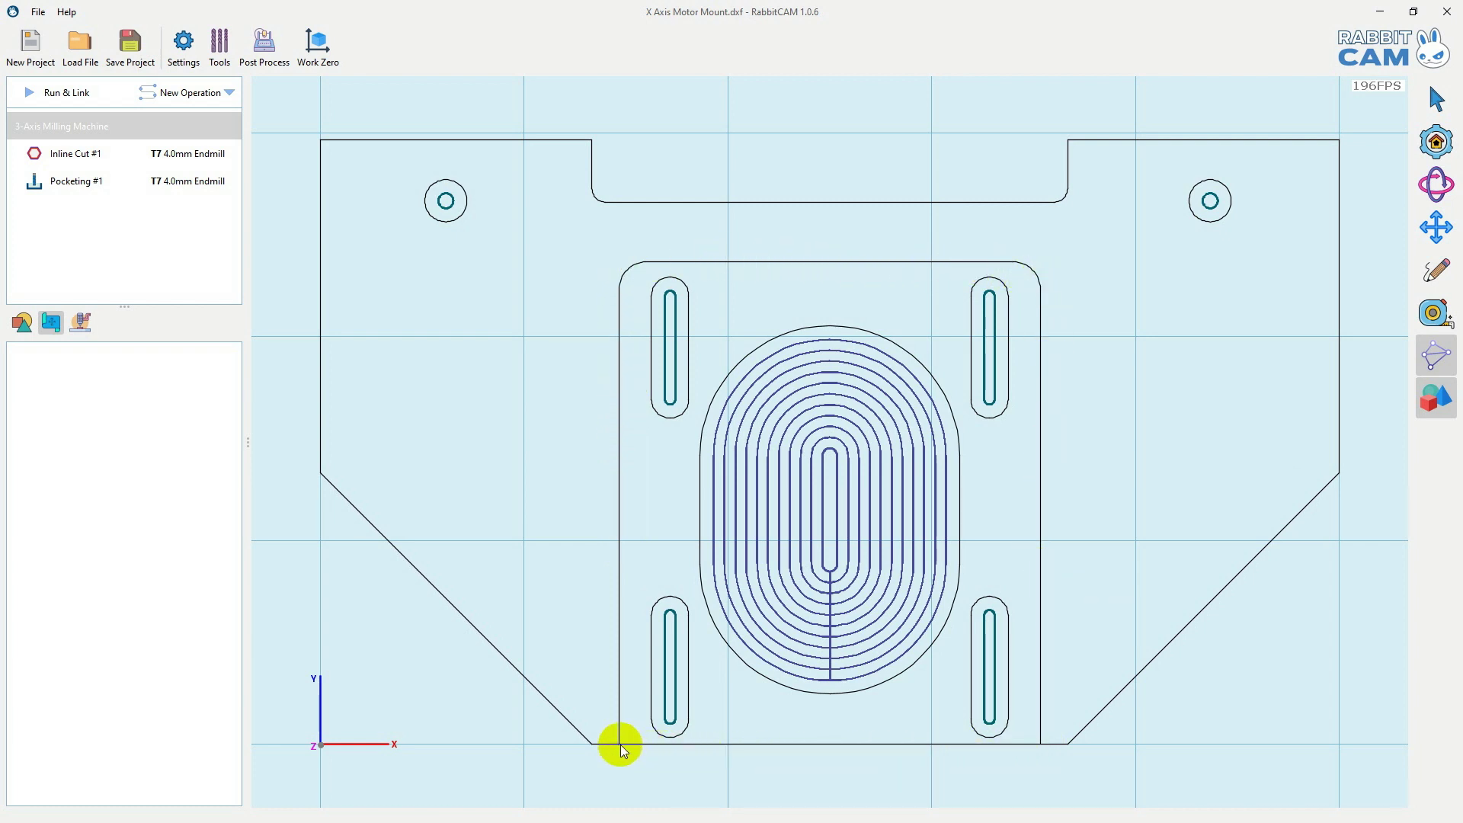
- Create a second Pocketing operation with the #7 4.0mm Endmill and select it in the operation list
click(175, 102)
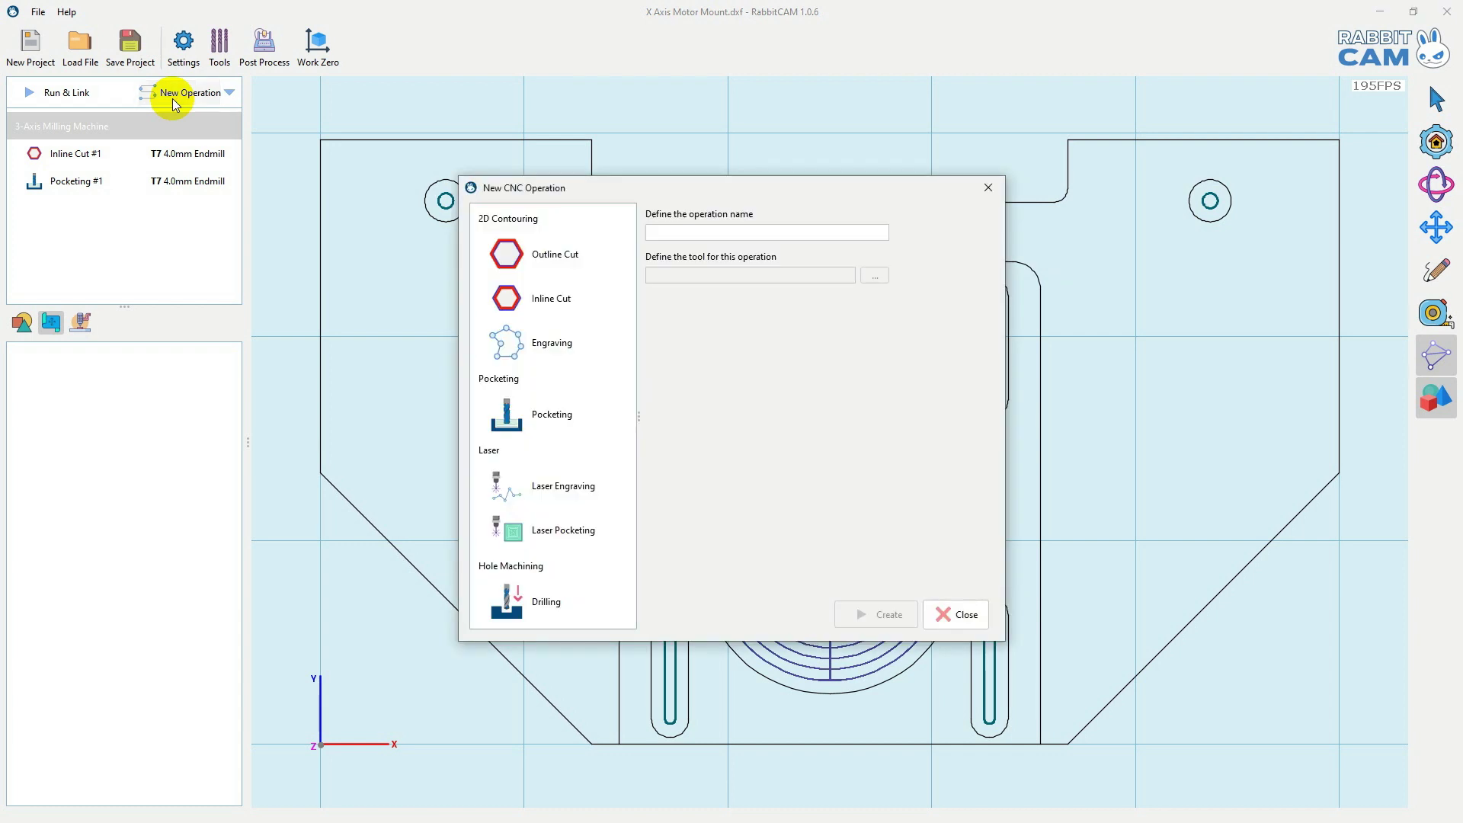
click(533, 414)
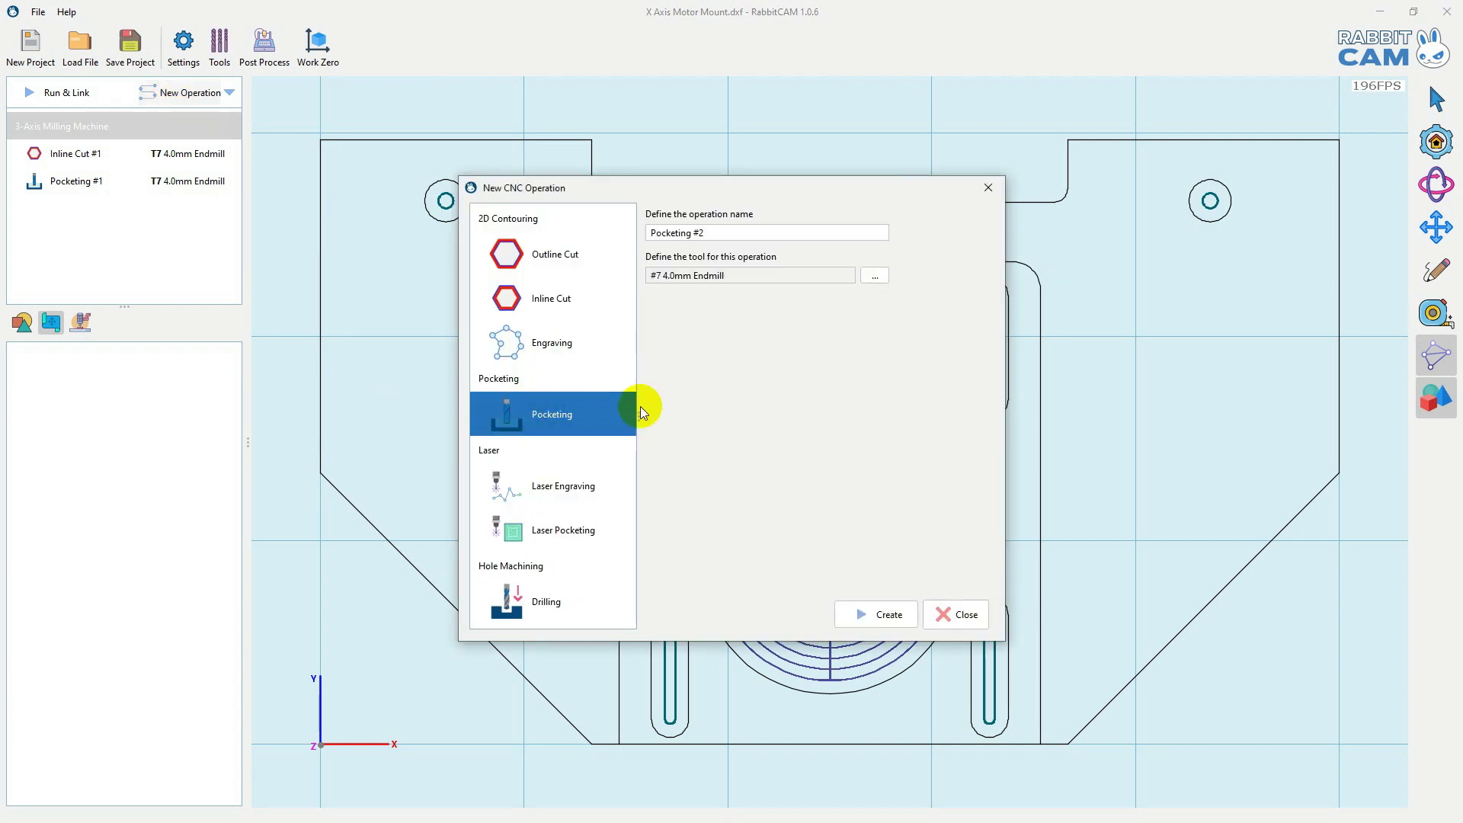
click(865, 618)
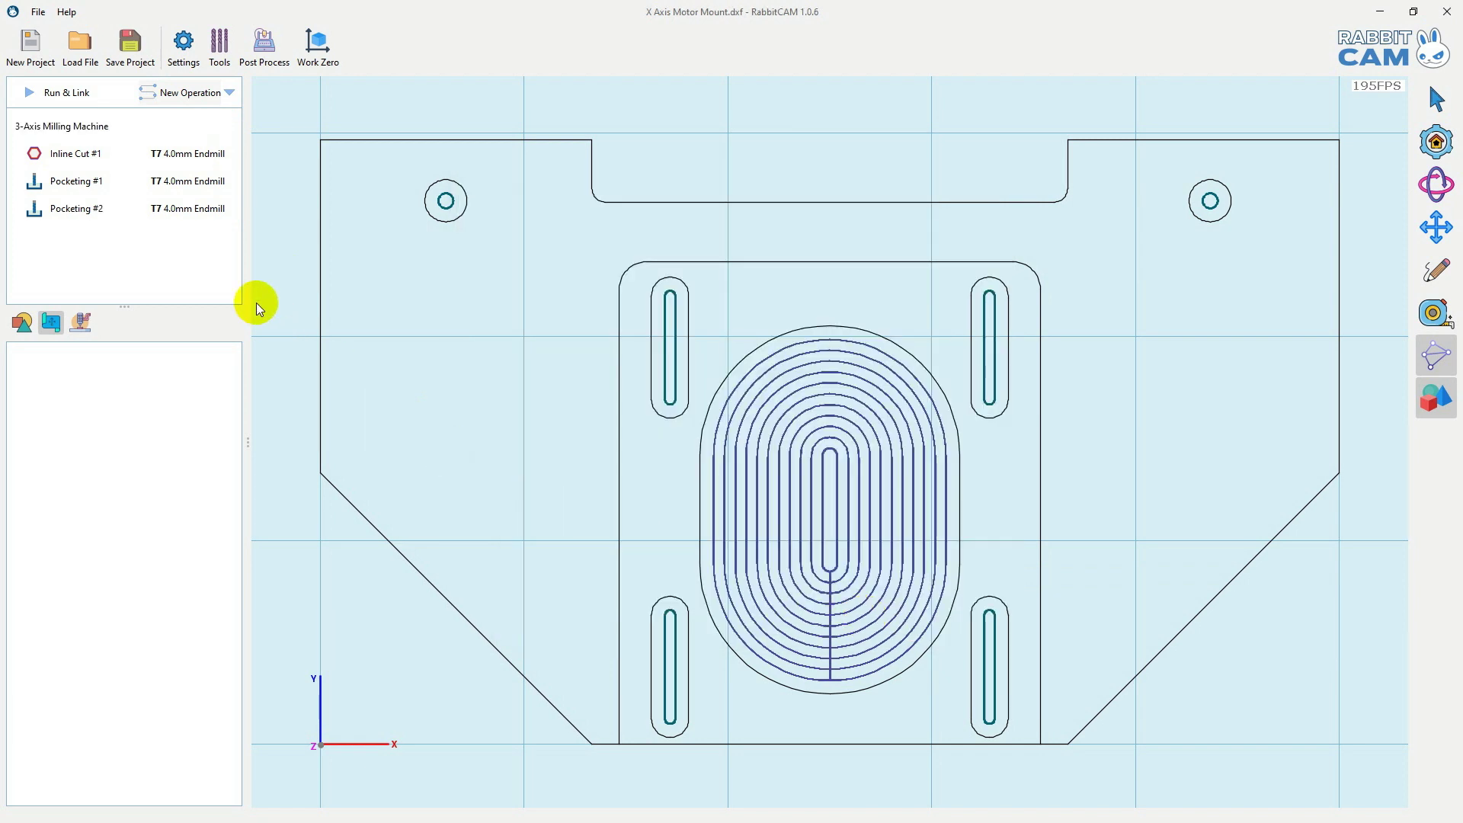
click(118, 217)
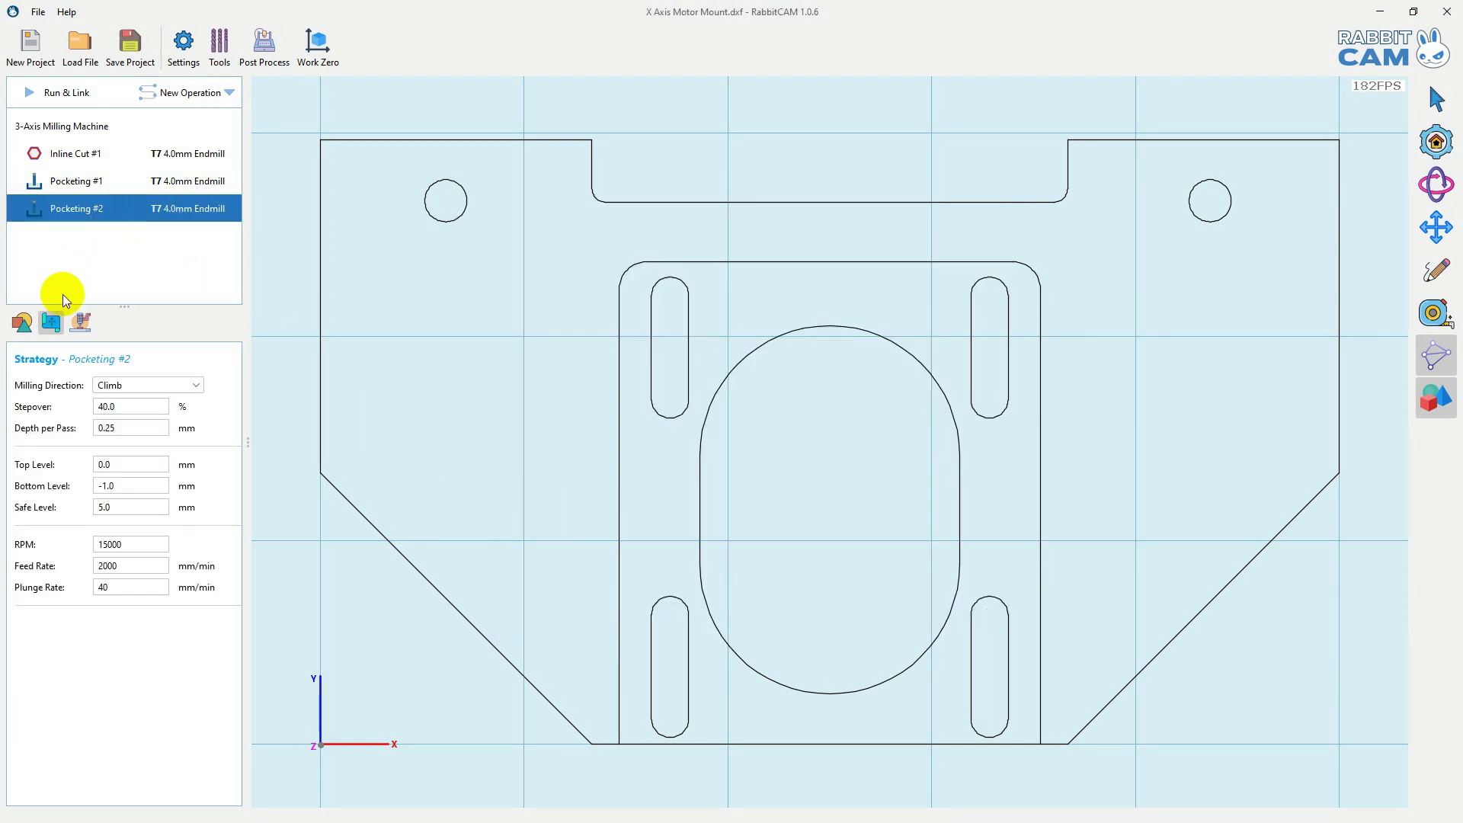
- Assign the rounded rectangular recess as the second pocket by picking its boundary curves and closing edge segment by segment
click(25, 323)
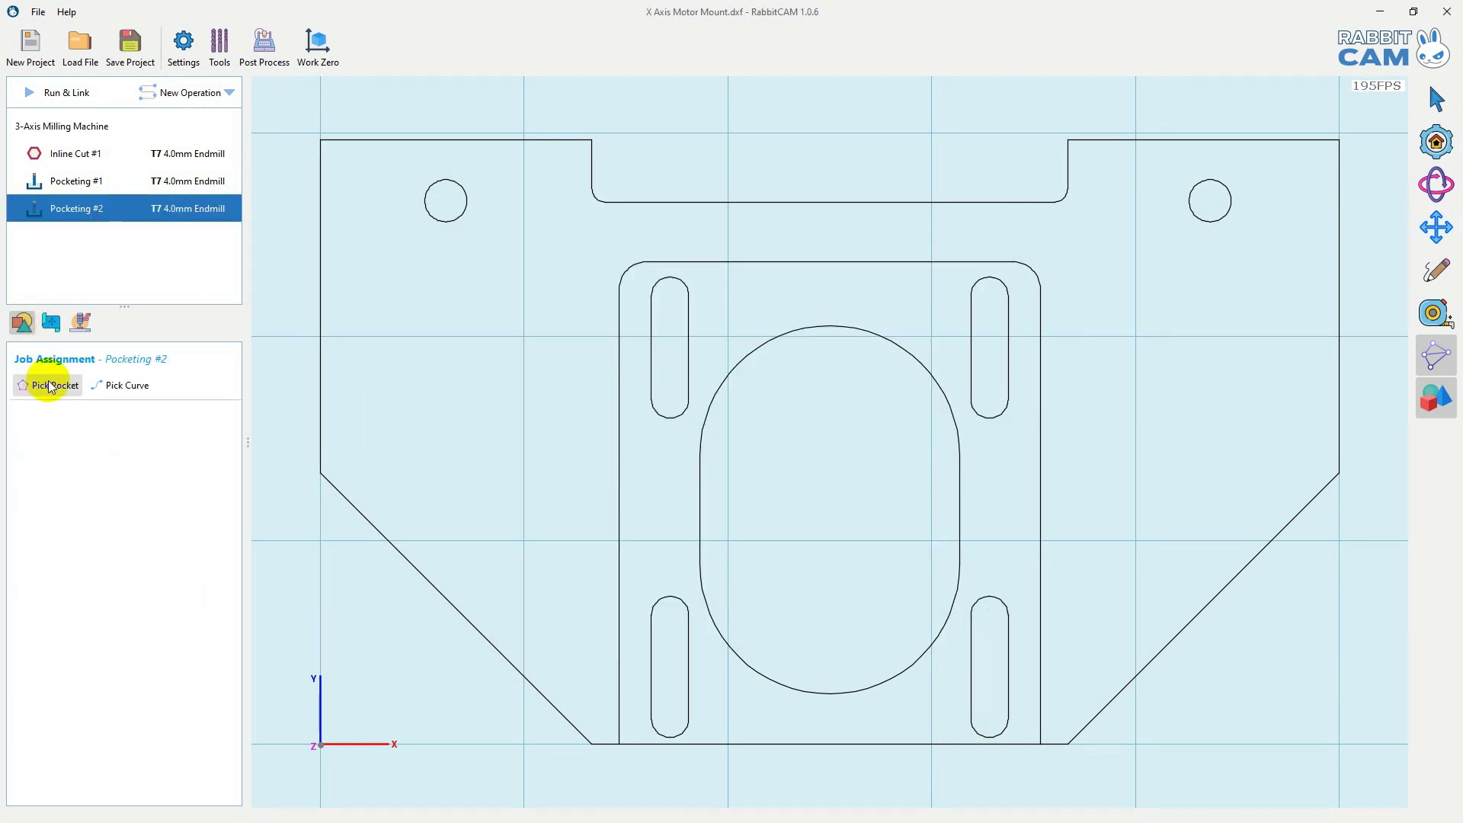
click(127, 385)
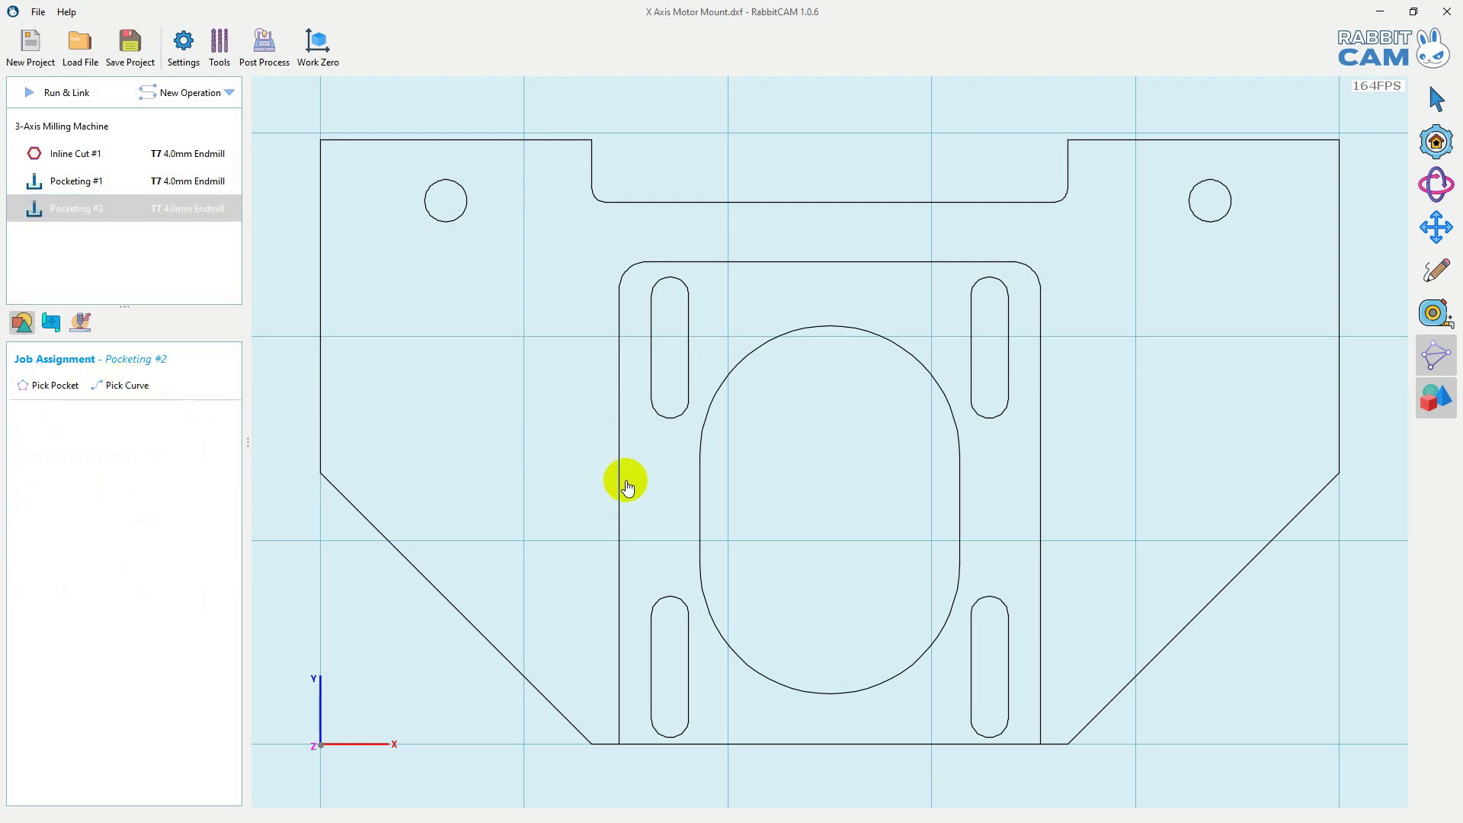
click(629, 271)
click(722, 261)
click(1026, 272)
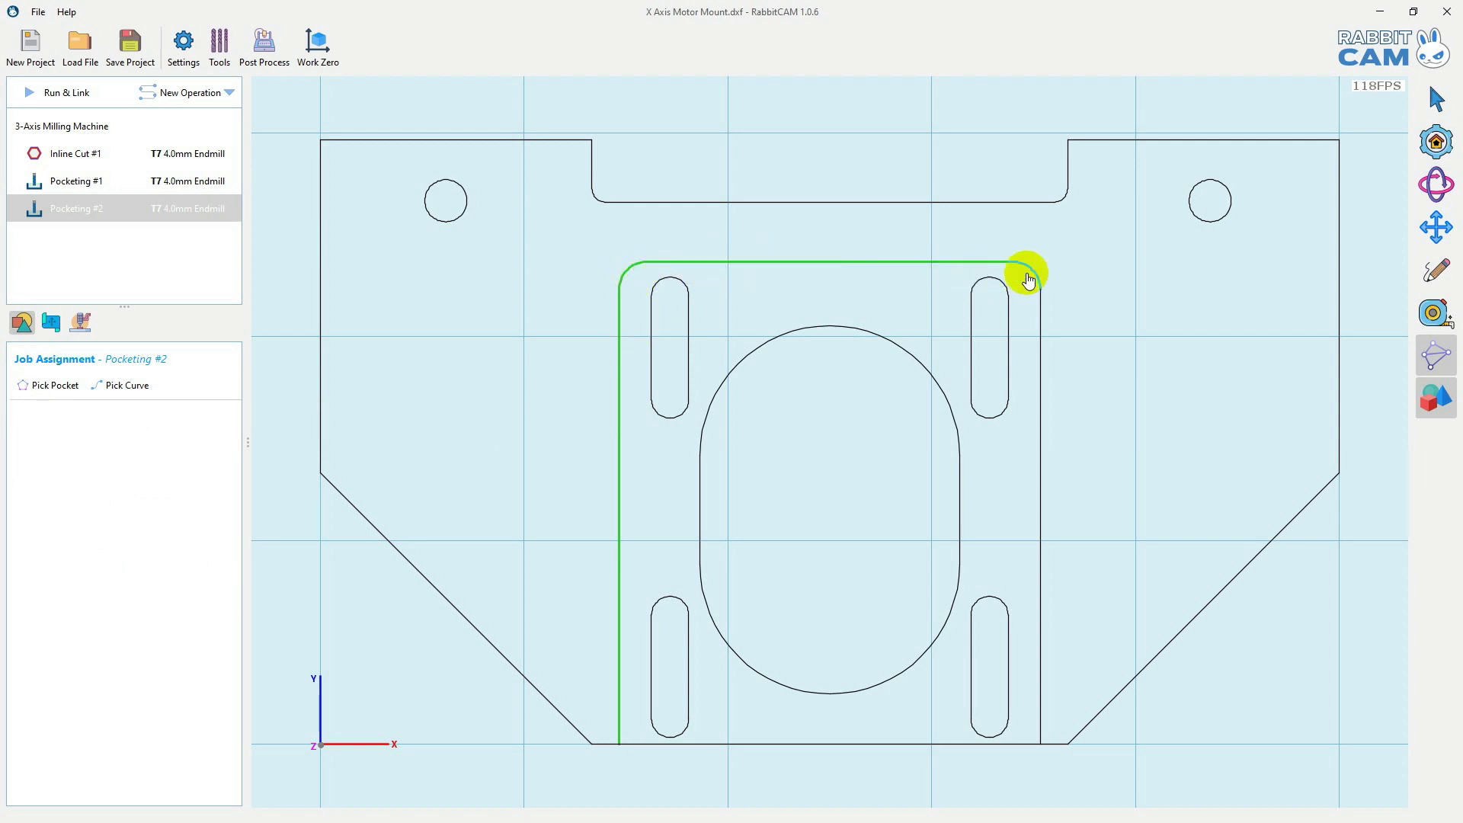
click(1040, 331)
click(950, 745)
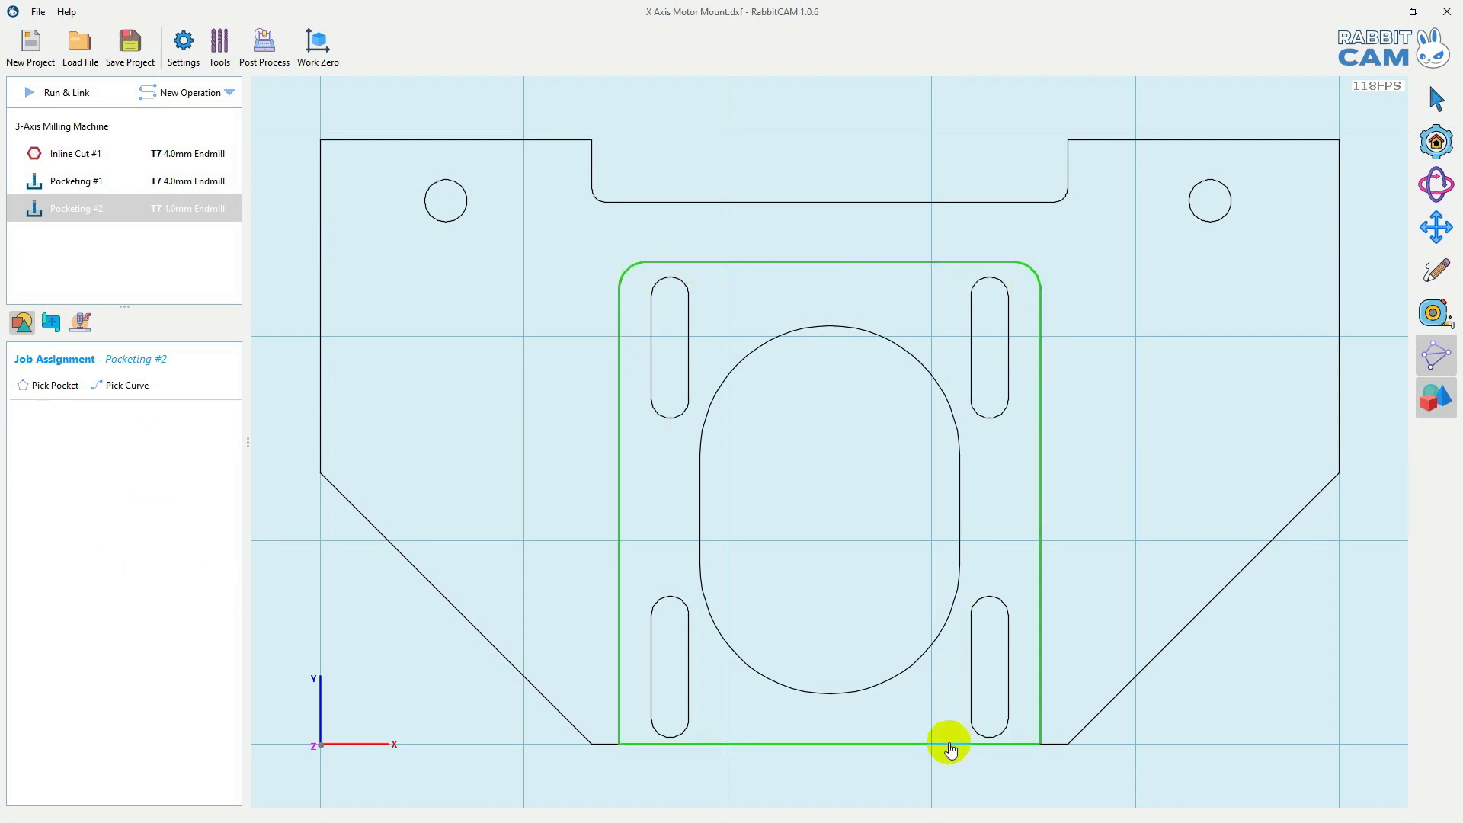
right_click(949, 743)
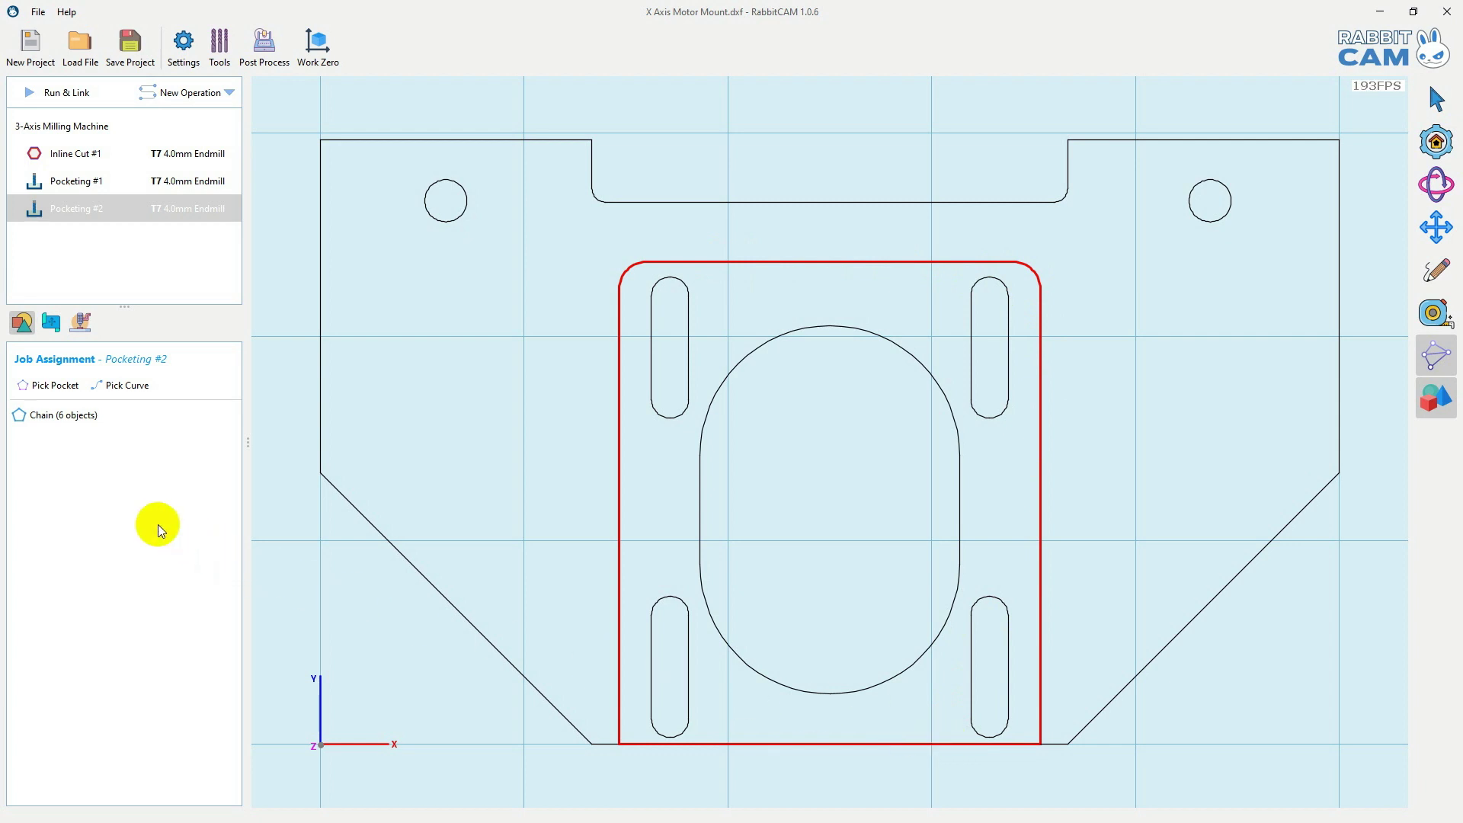
- Set the second pocketing operation's bottom level to -6 mm and feed rate to 3200 mm/min, and generate its toolpath
click(53, 326)
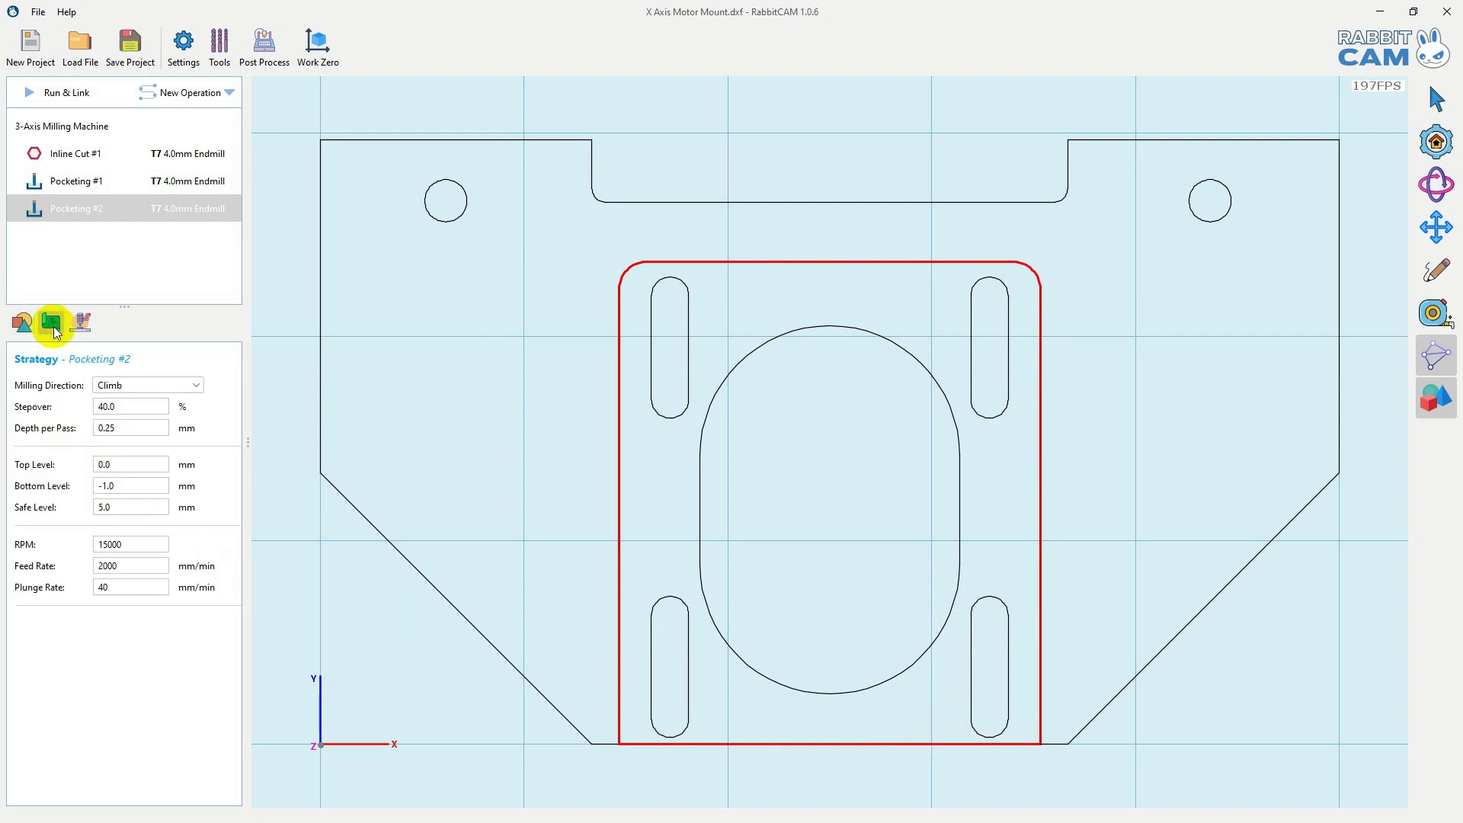
double_click(122, 487)
text(-6)
key(Return)
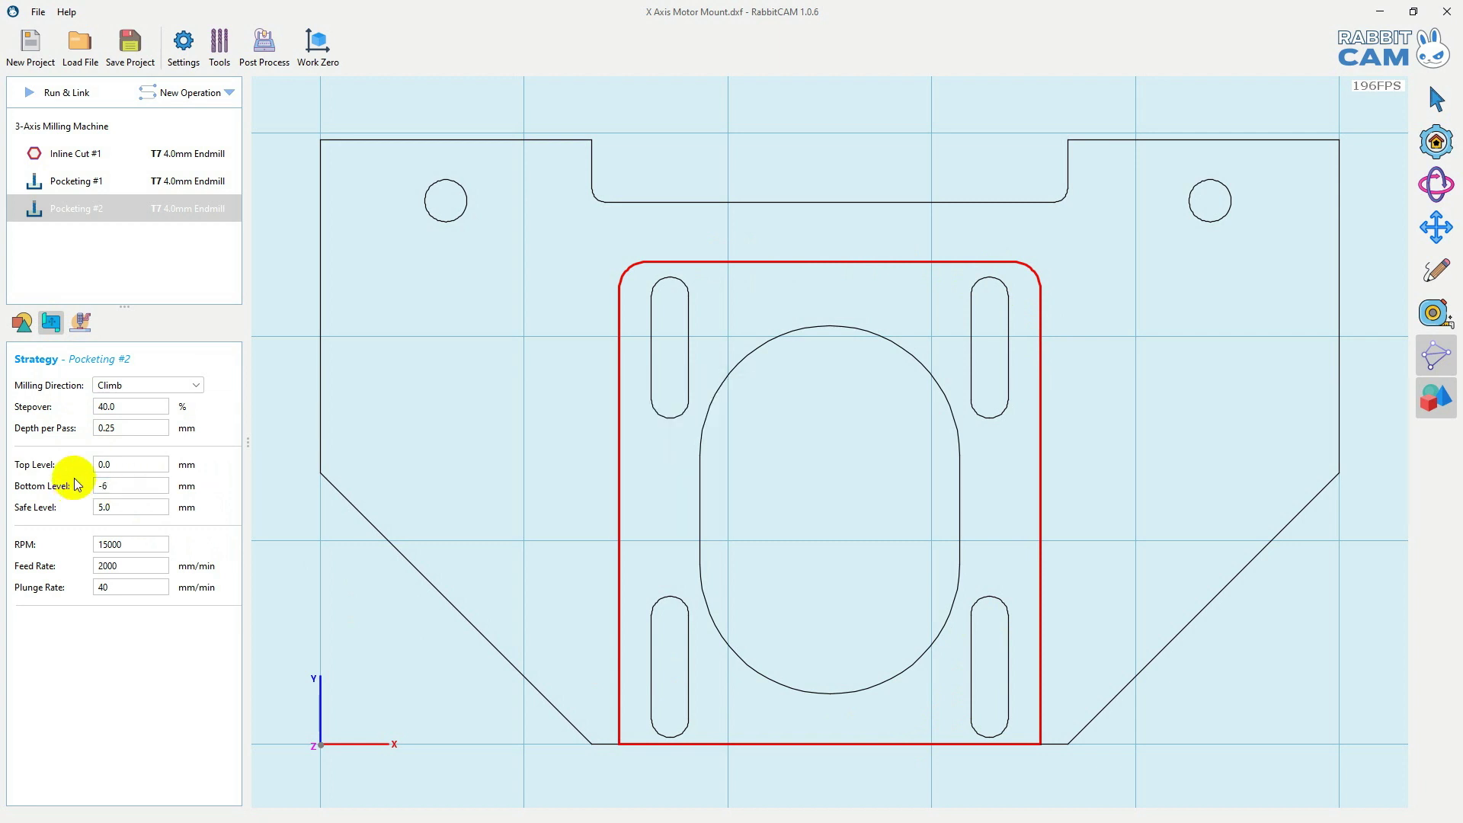
double_click(131, 567)
text(3200)
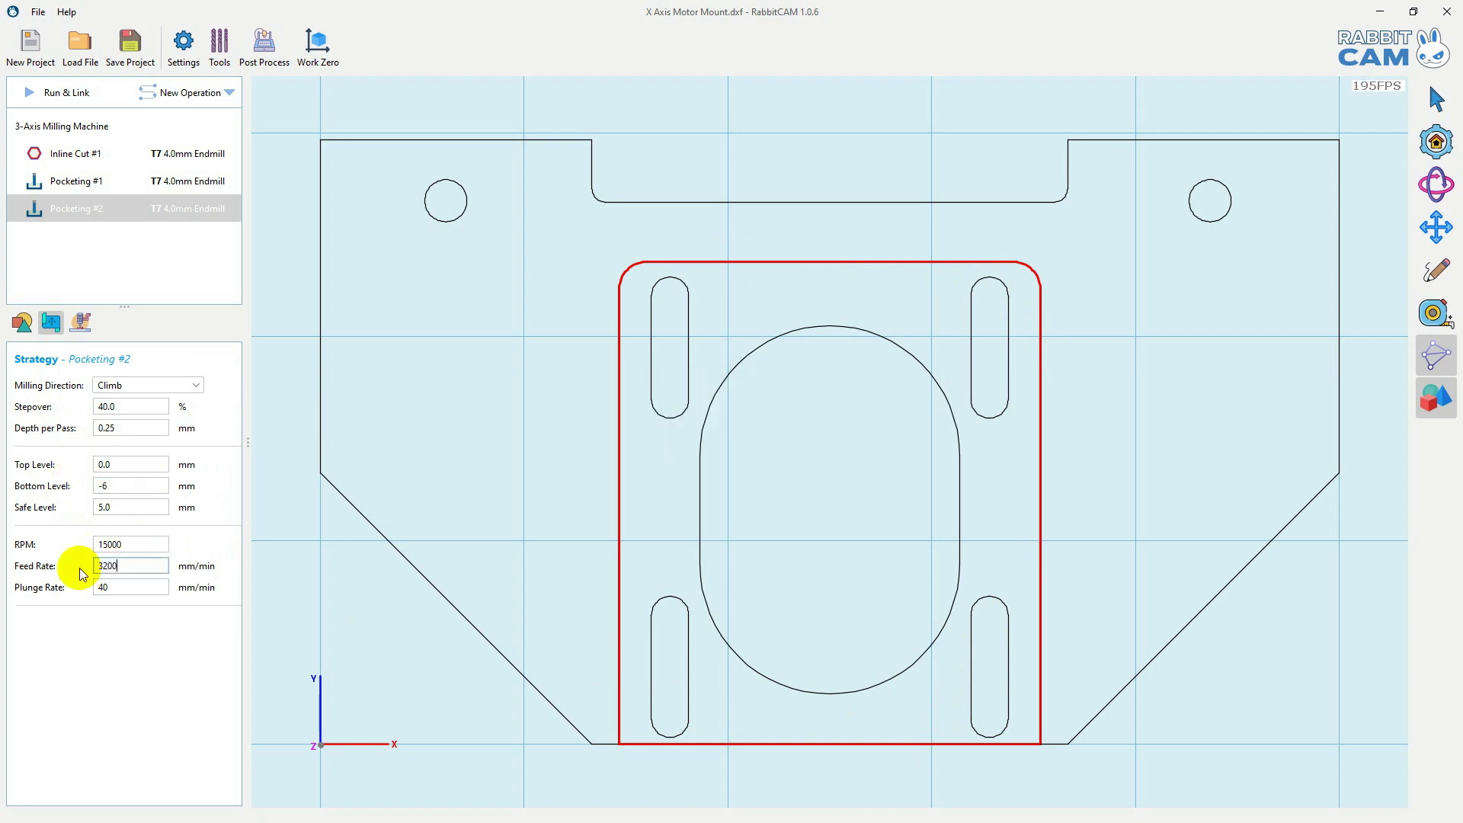
key(Return)
click(34, 94)
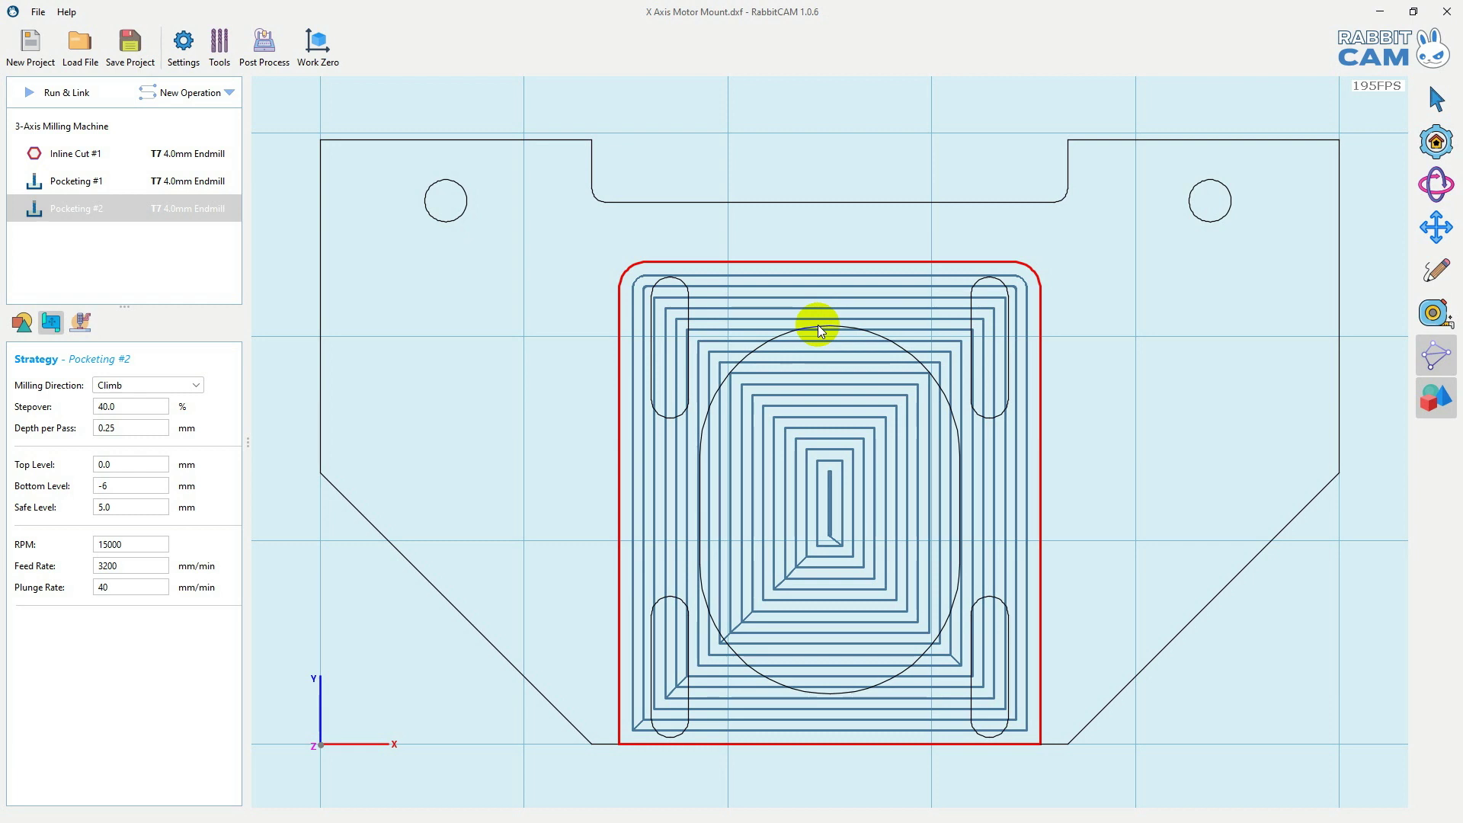
- Add the large central oval opening as an island inside the rectangular recess pocket
click(21, 323)
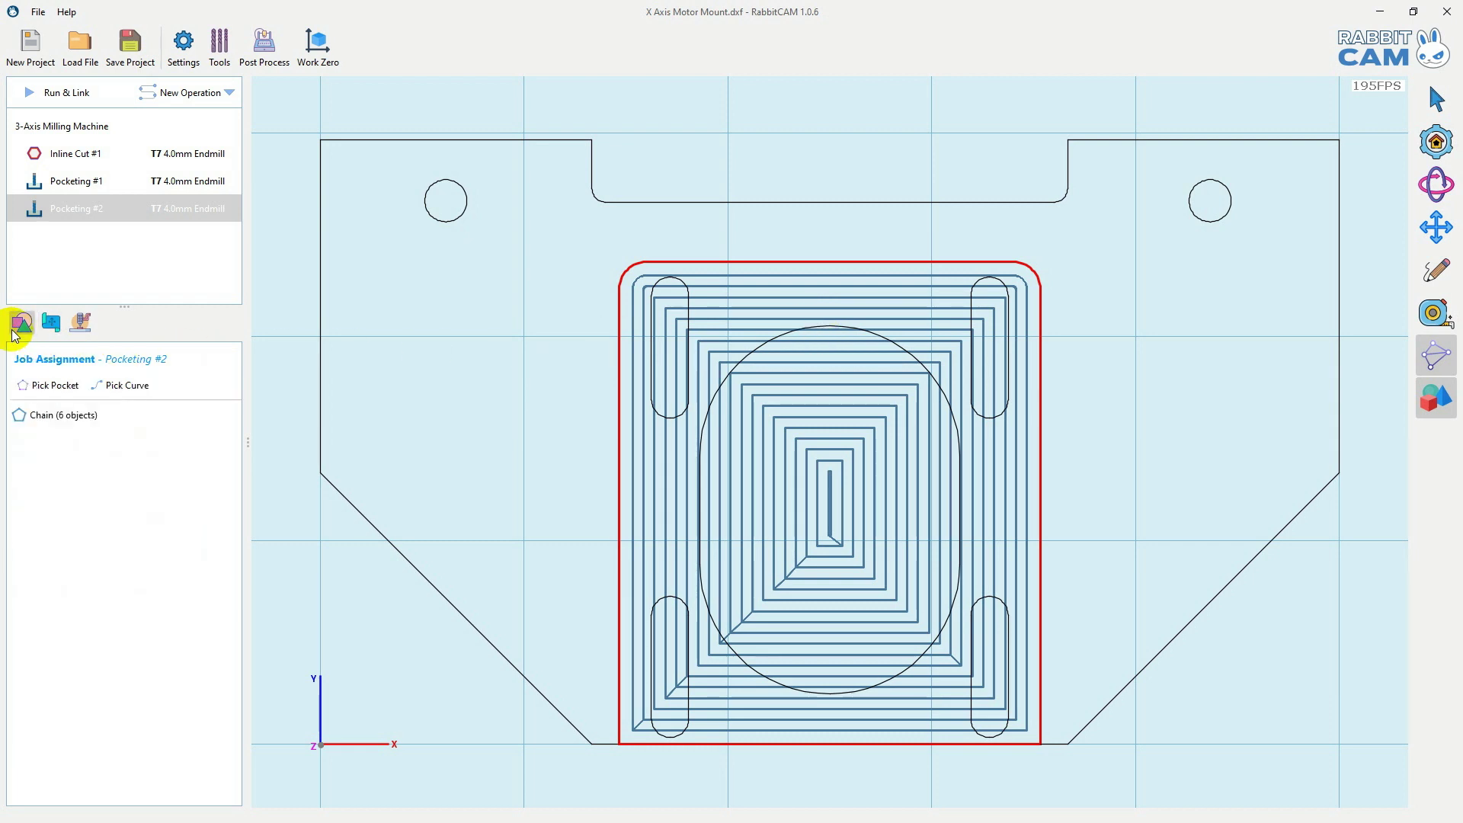
right_click(48, 416)
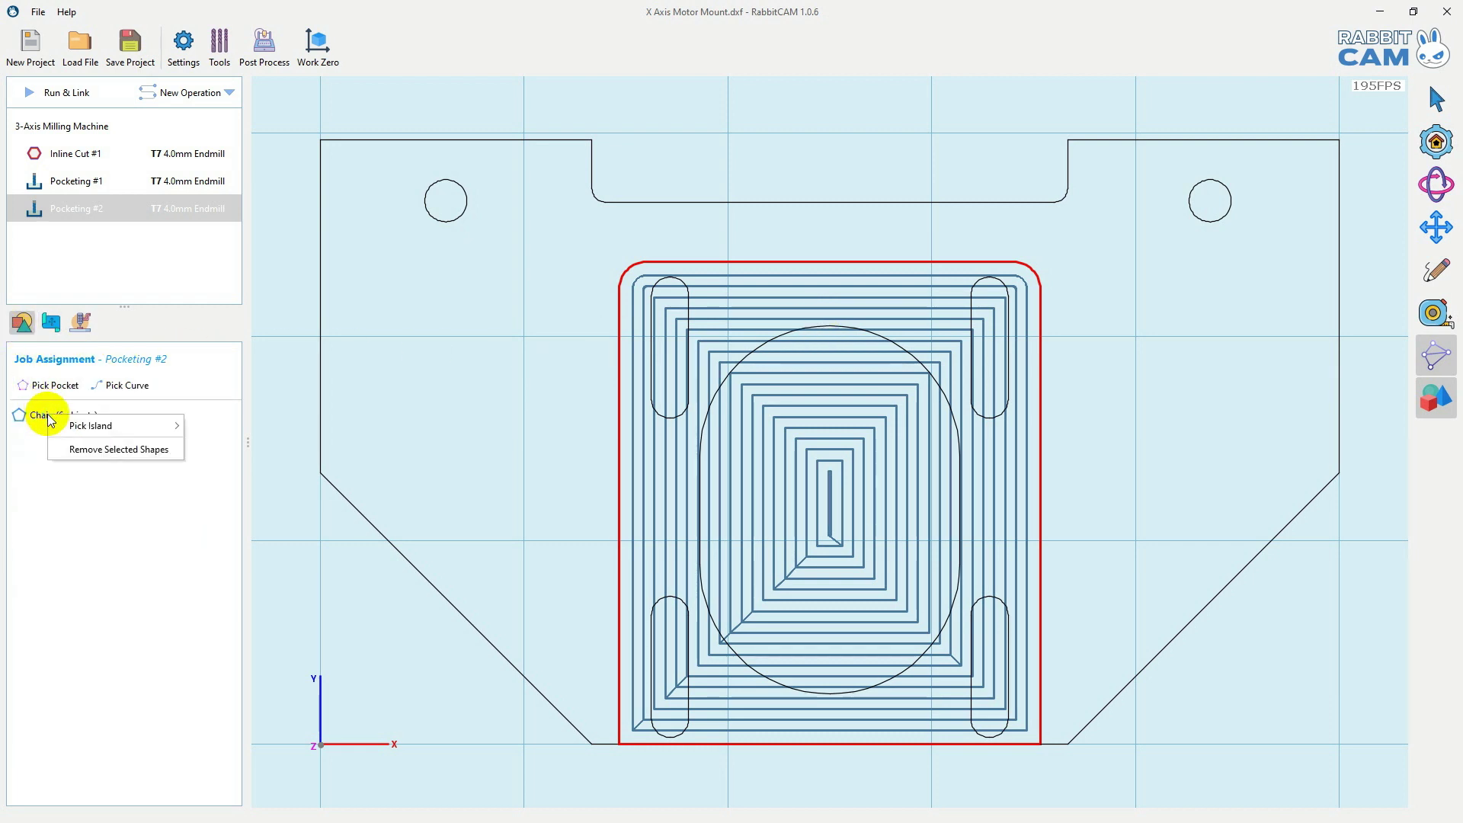
click(45, 414)
right_click(45, 414)
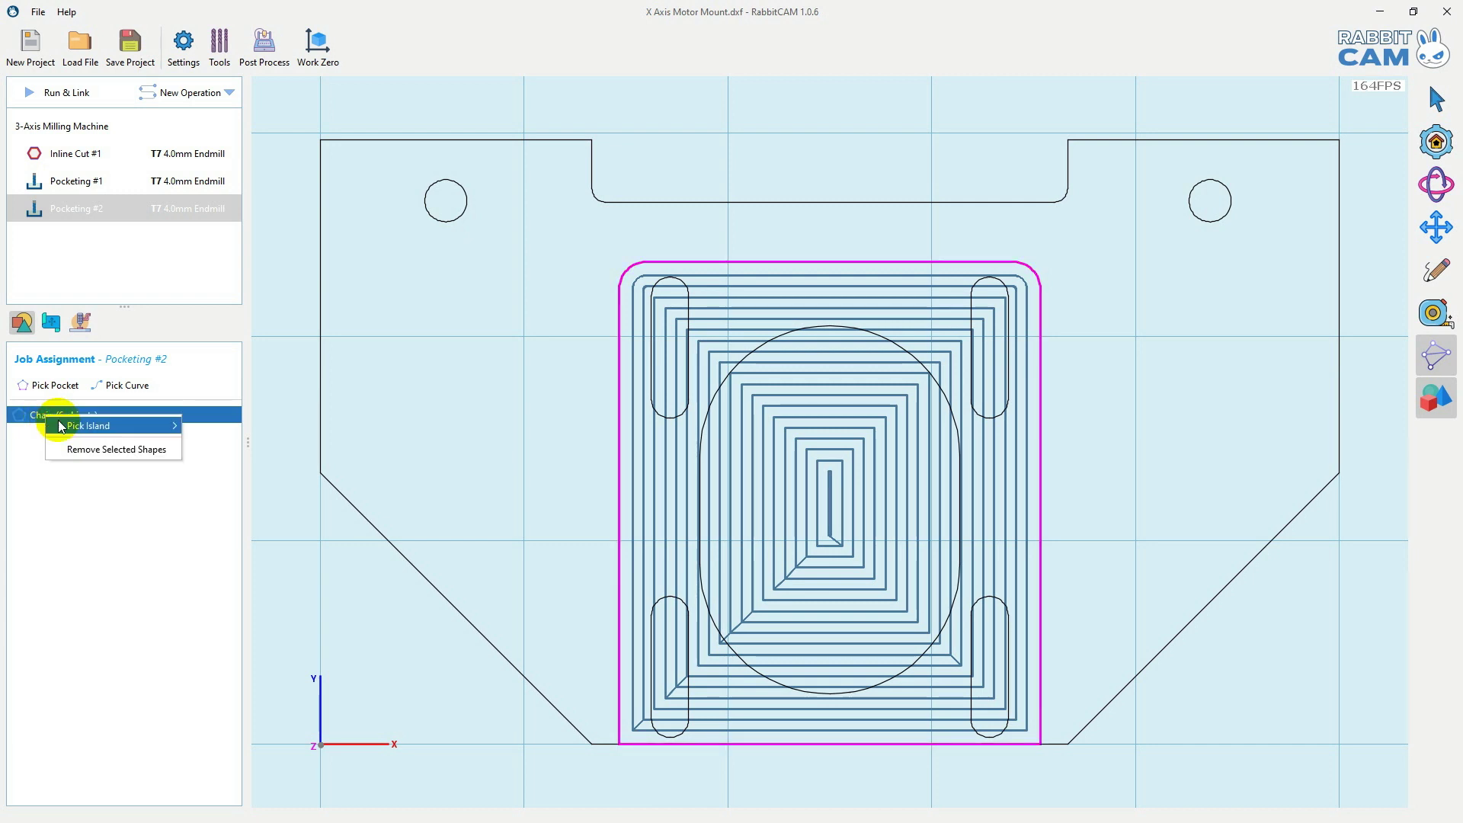
mouse_move(62, 427)
click(191, 425)
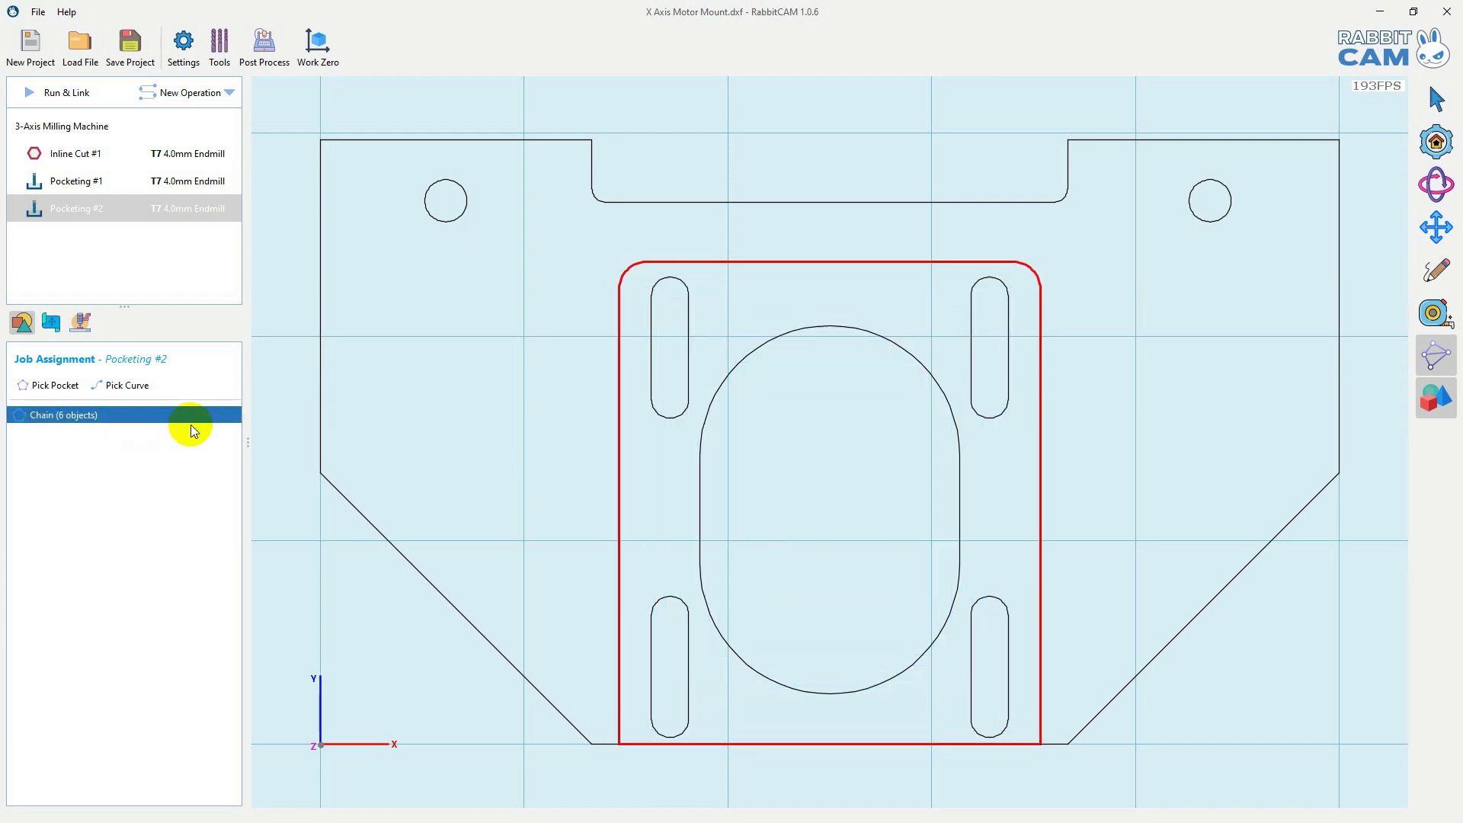
click(709, 417)
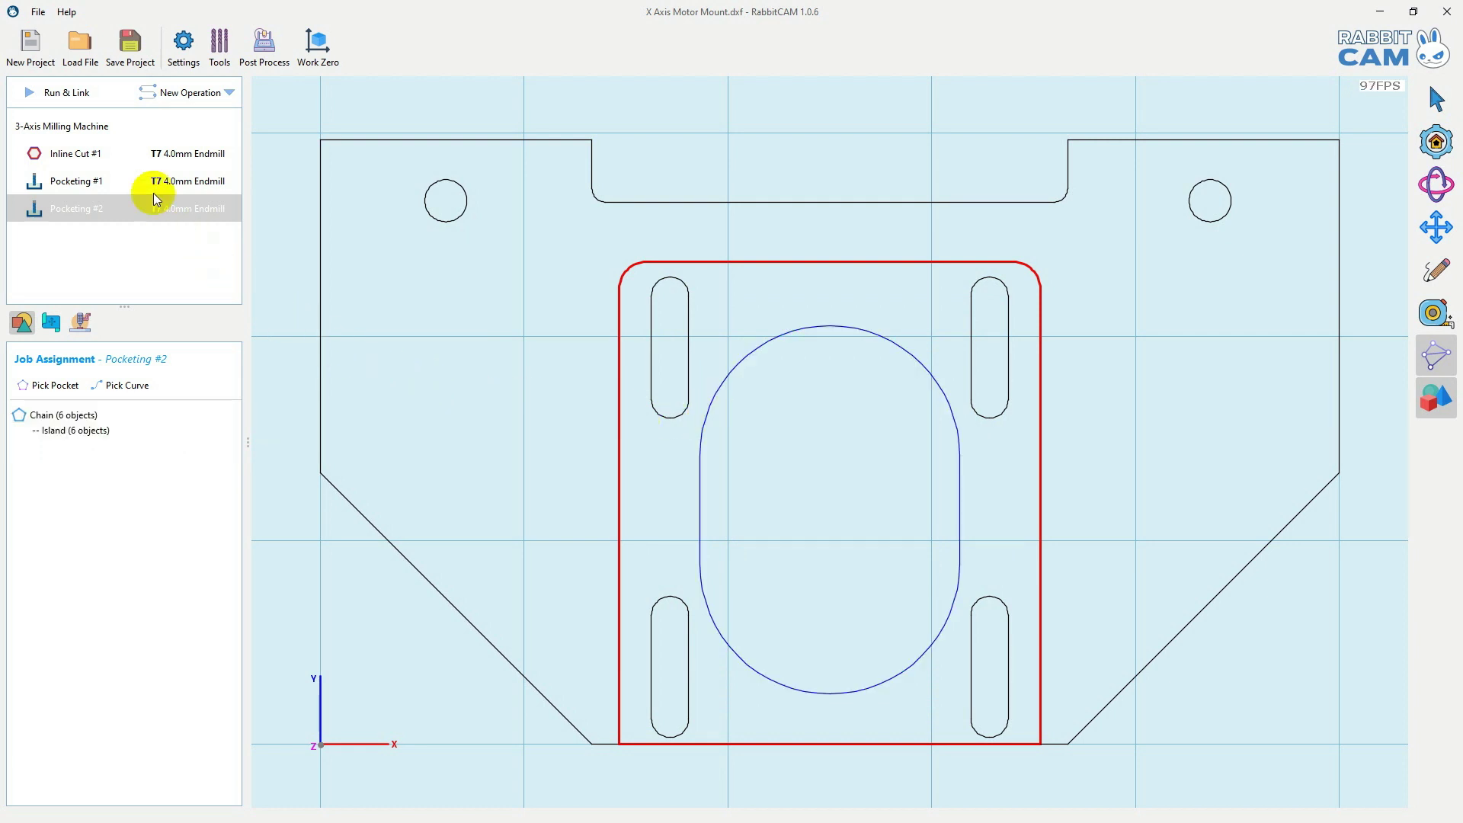
- Regenerate the recess pocket's toolpath around the island and inspect all operations' toolpaths together in 3D
click(70, 94)
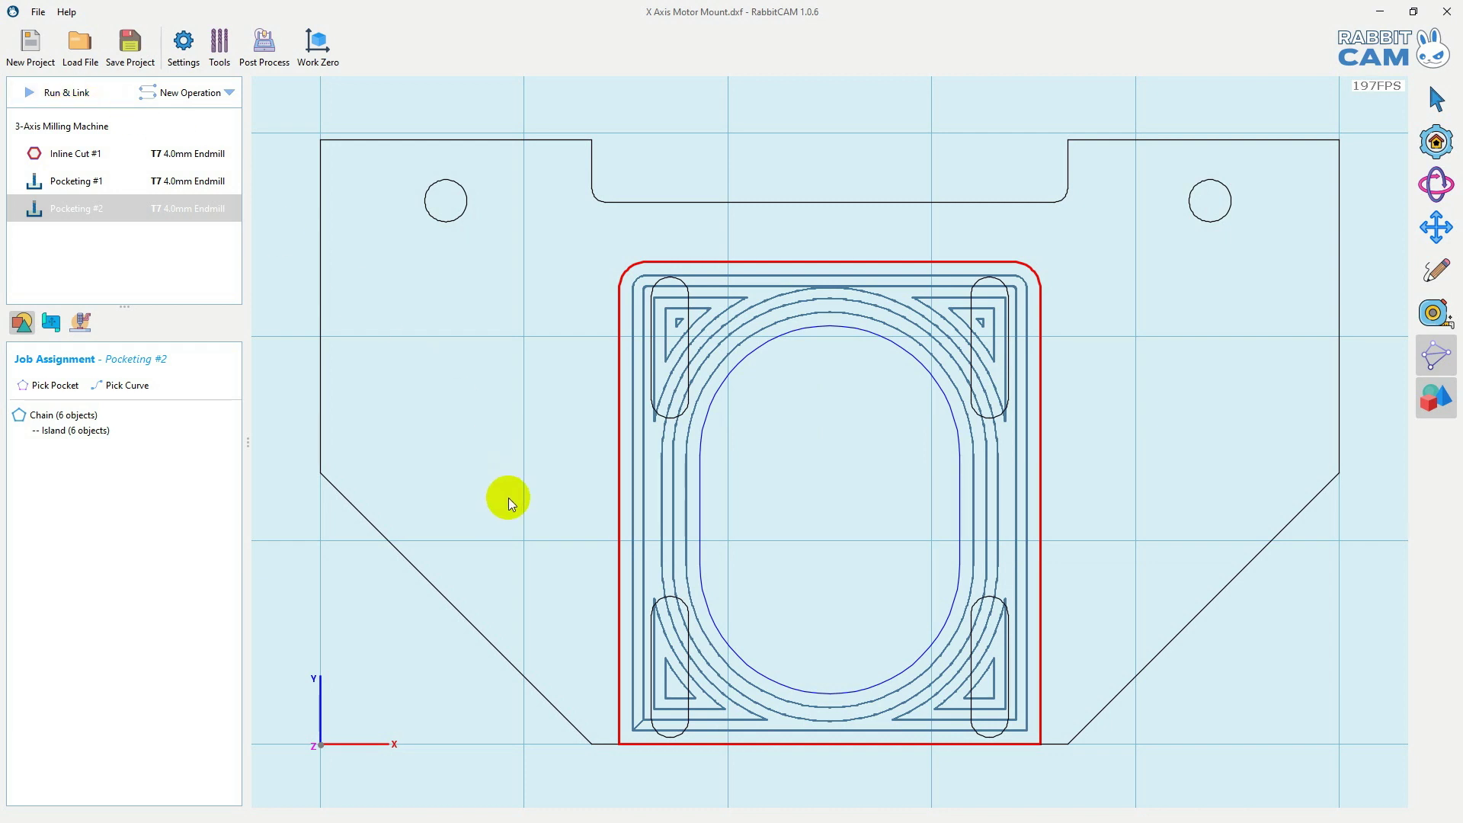
middle_drag(509, 497, 491, 404)
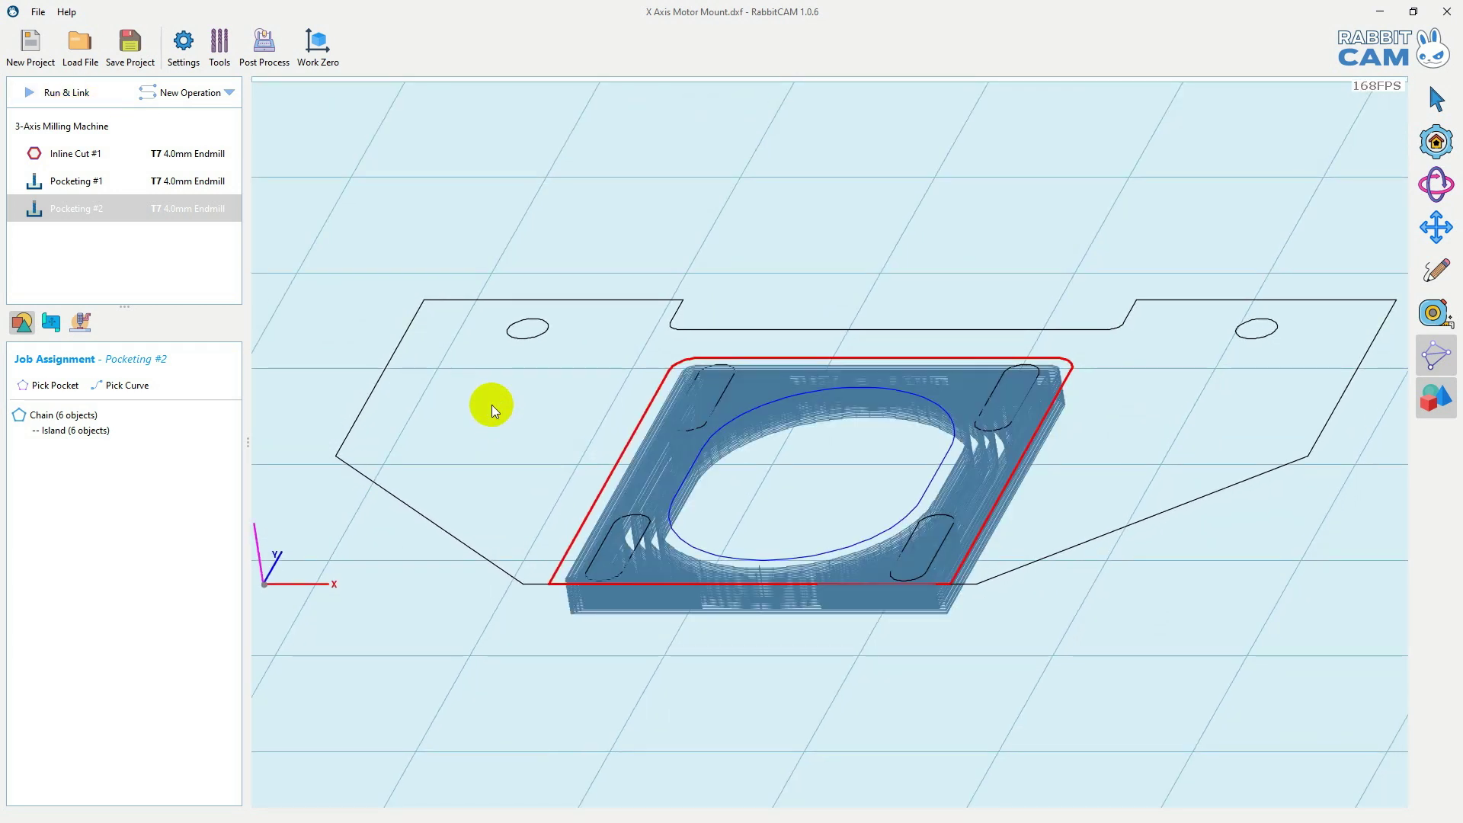
click(125, 126)
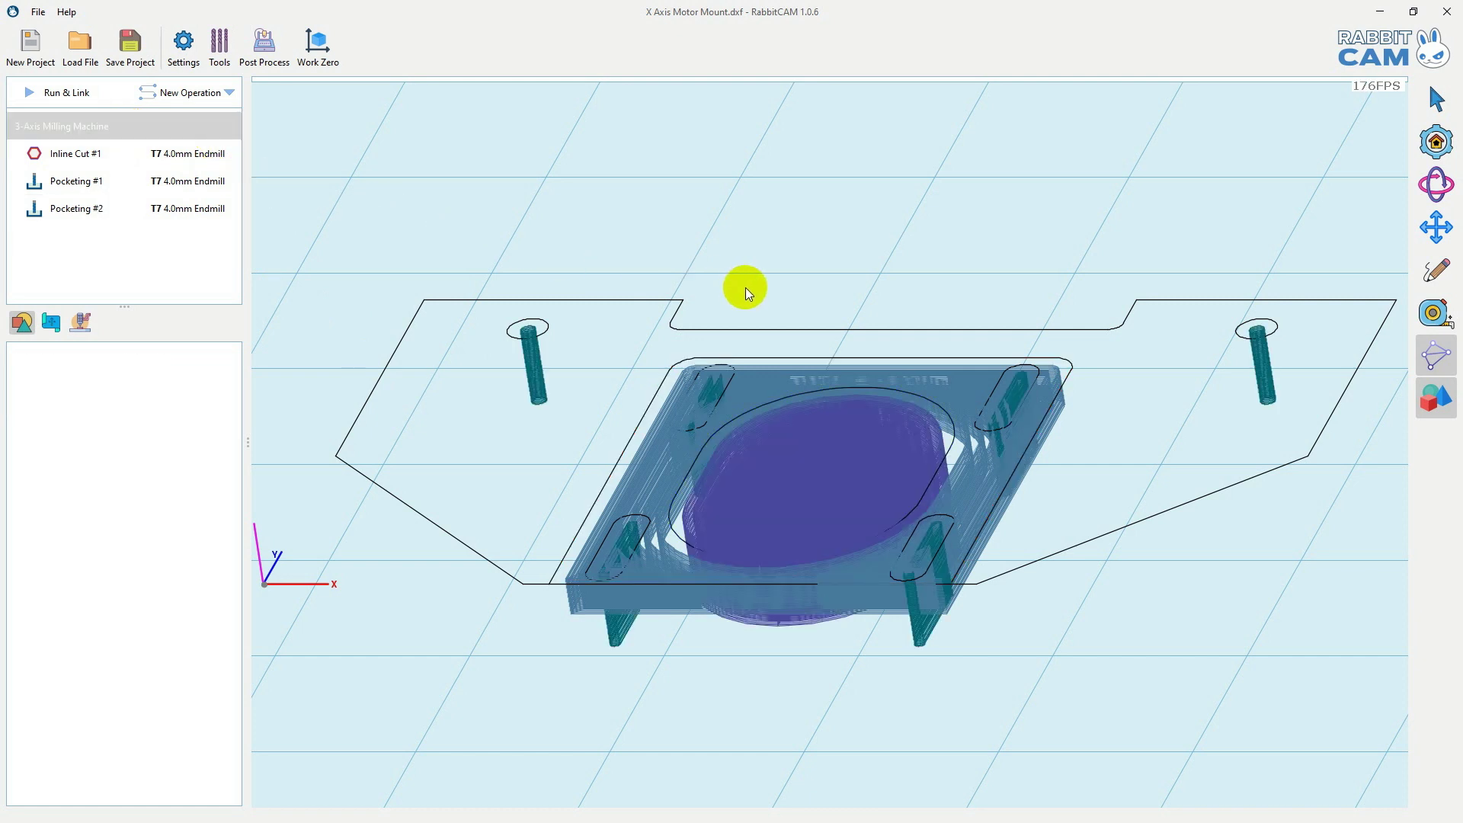
drag(782, 290, 776, 340)
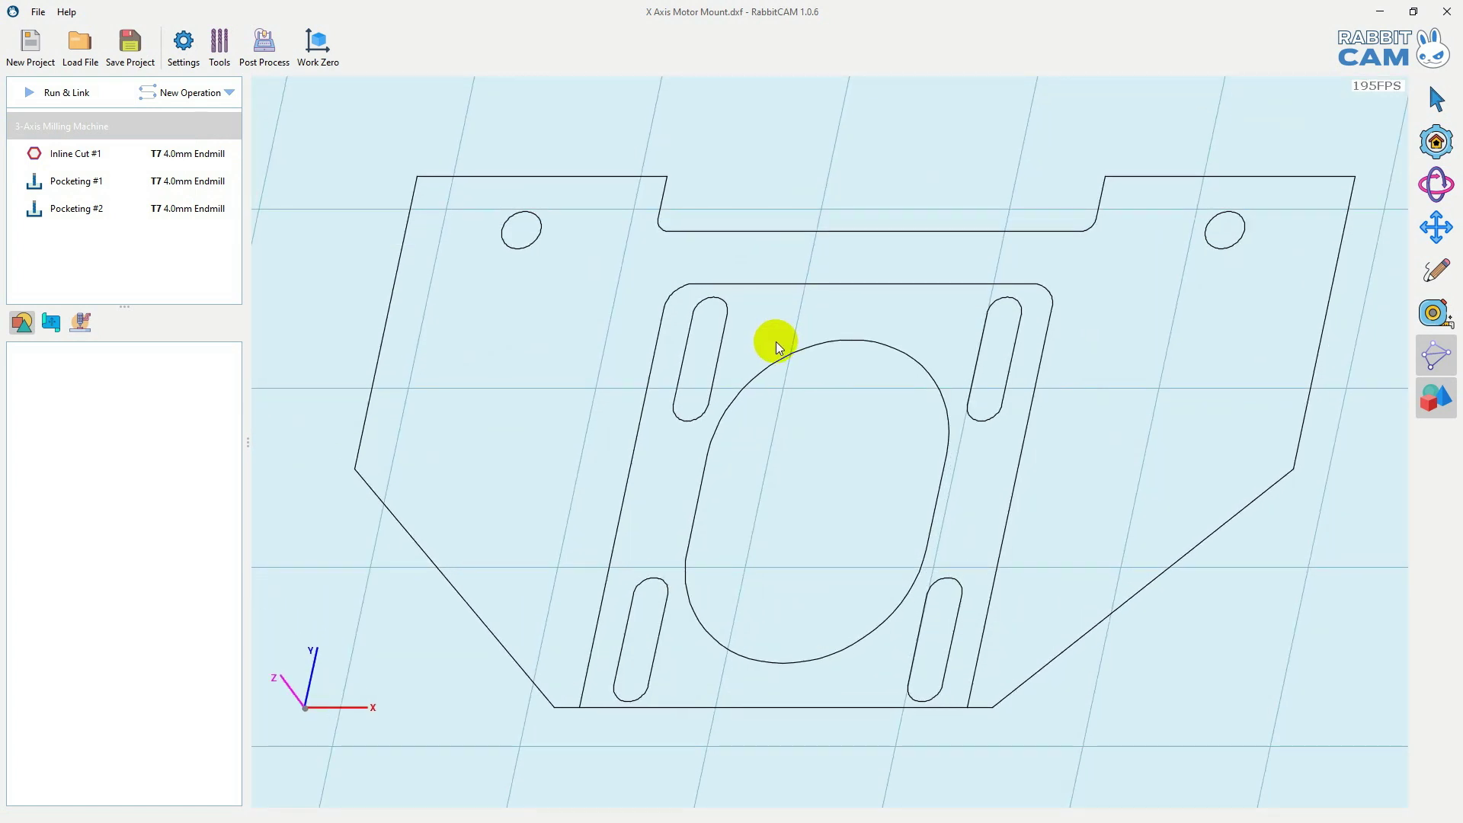
scroll(776, 341, down, 3)
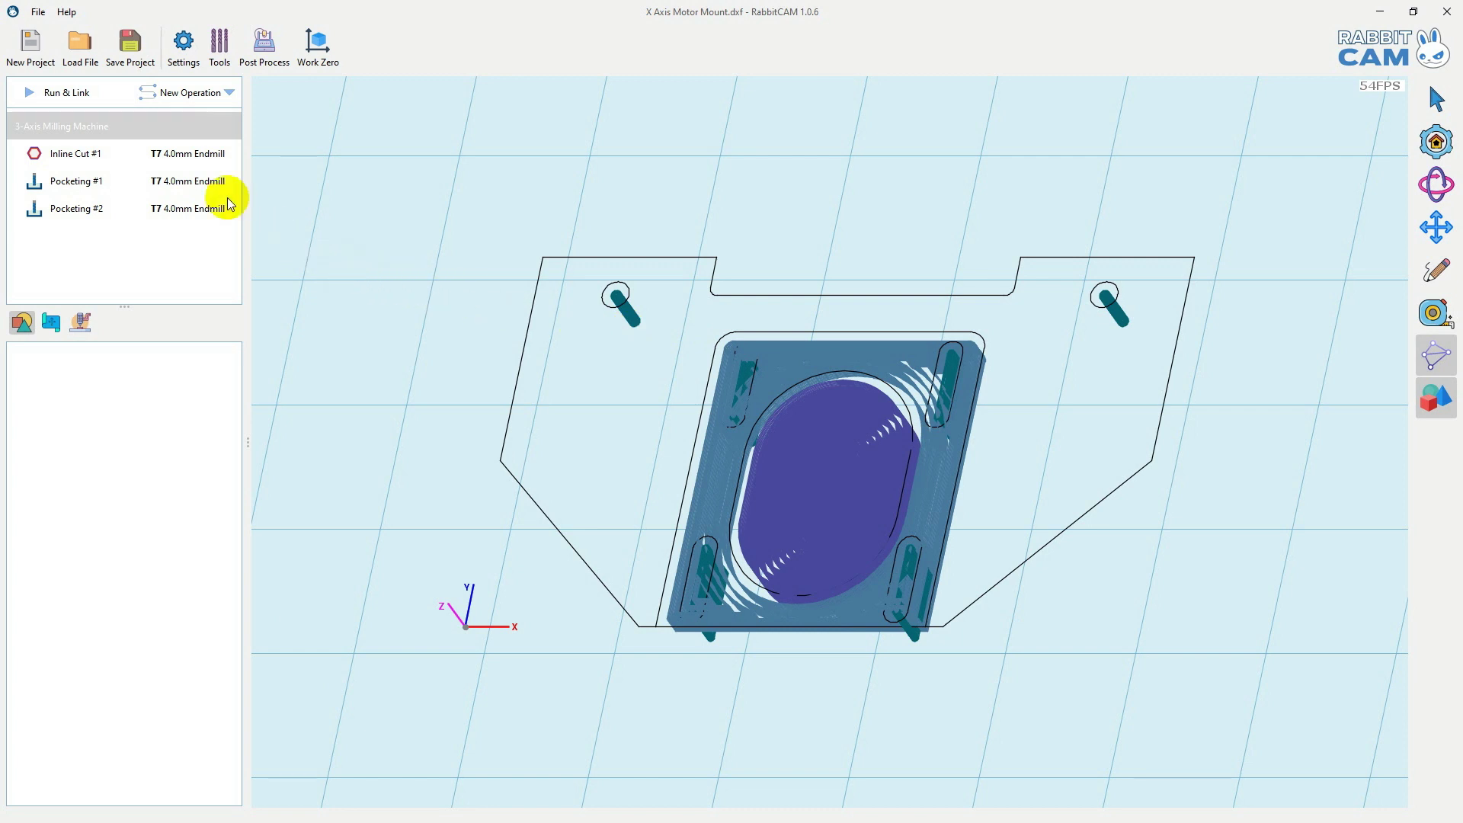
- Create an Outline Cut operation that uses the #7 4.0mm Endmill
click(171, 94)
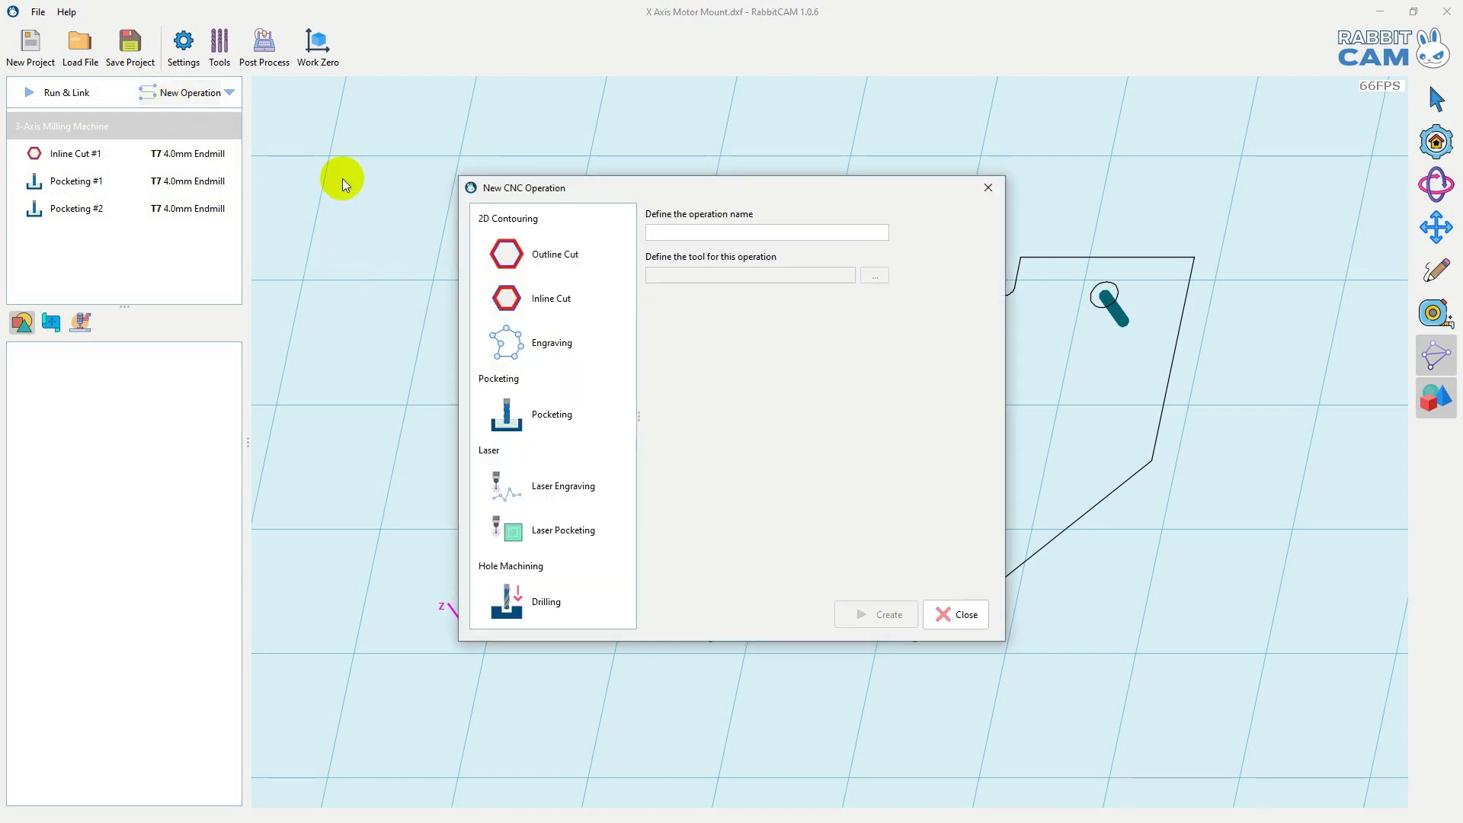
click(548, 258)
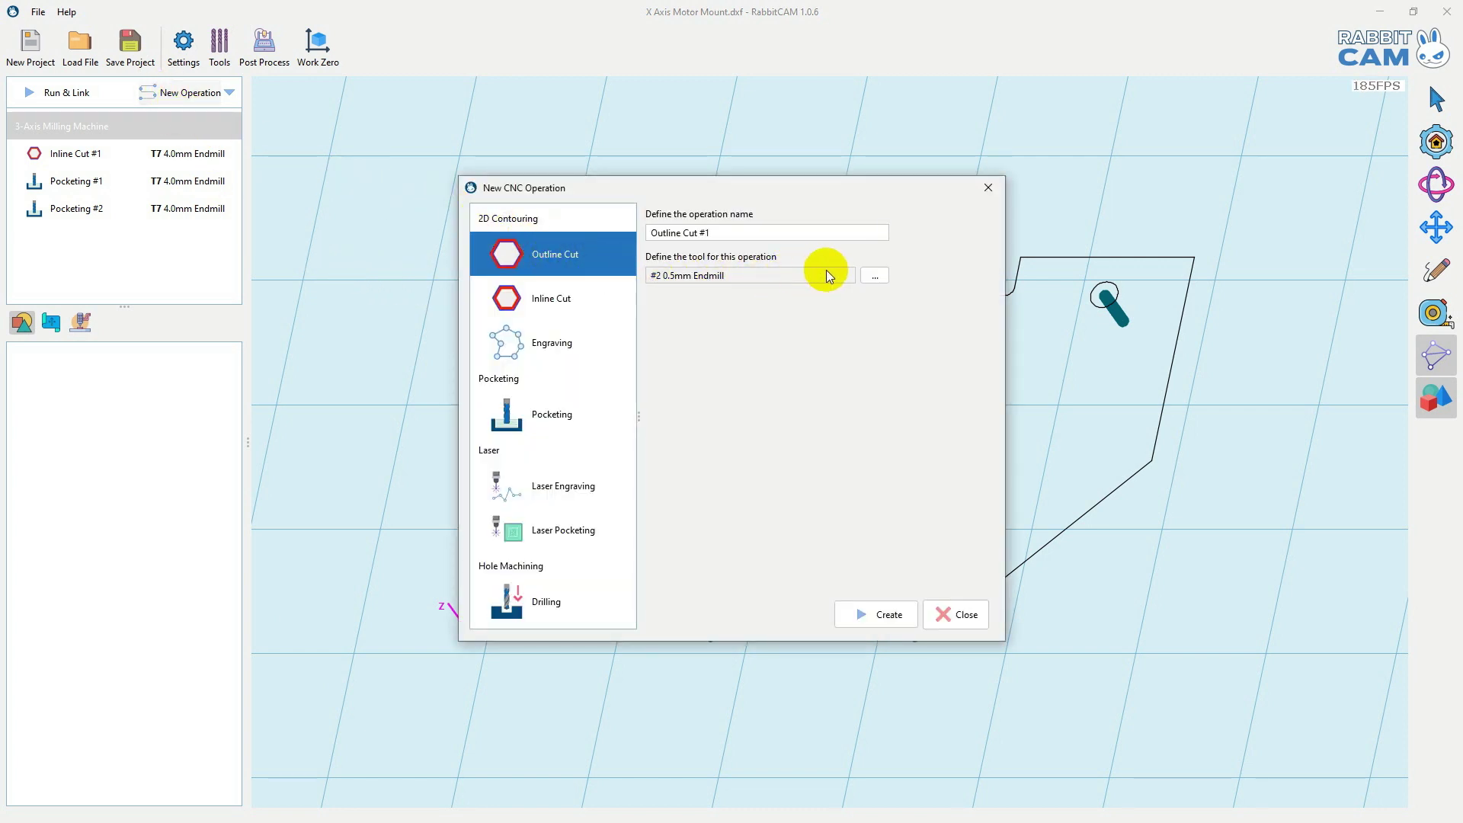
click(874, 276)
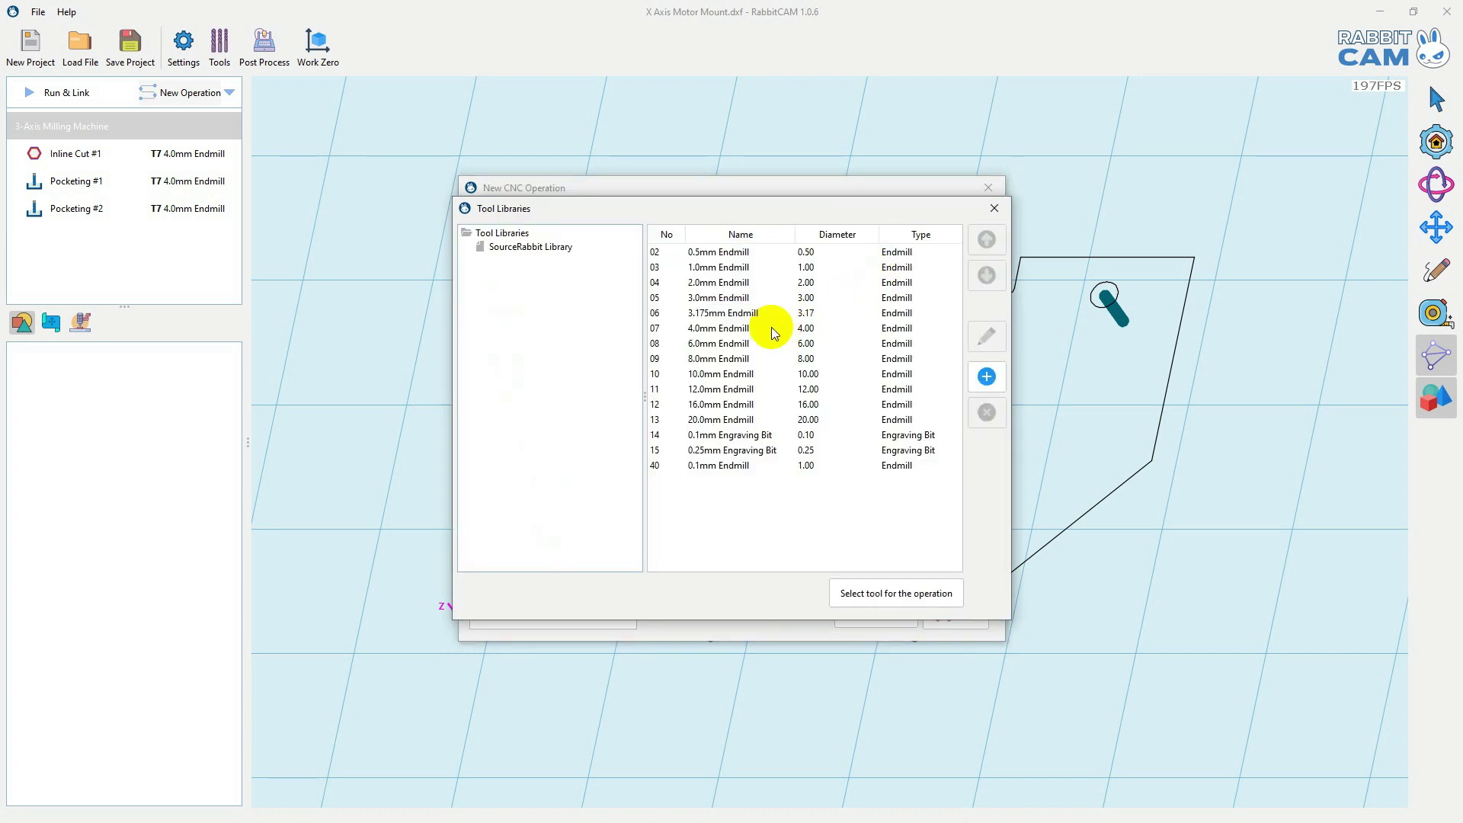
click(771, 328)
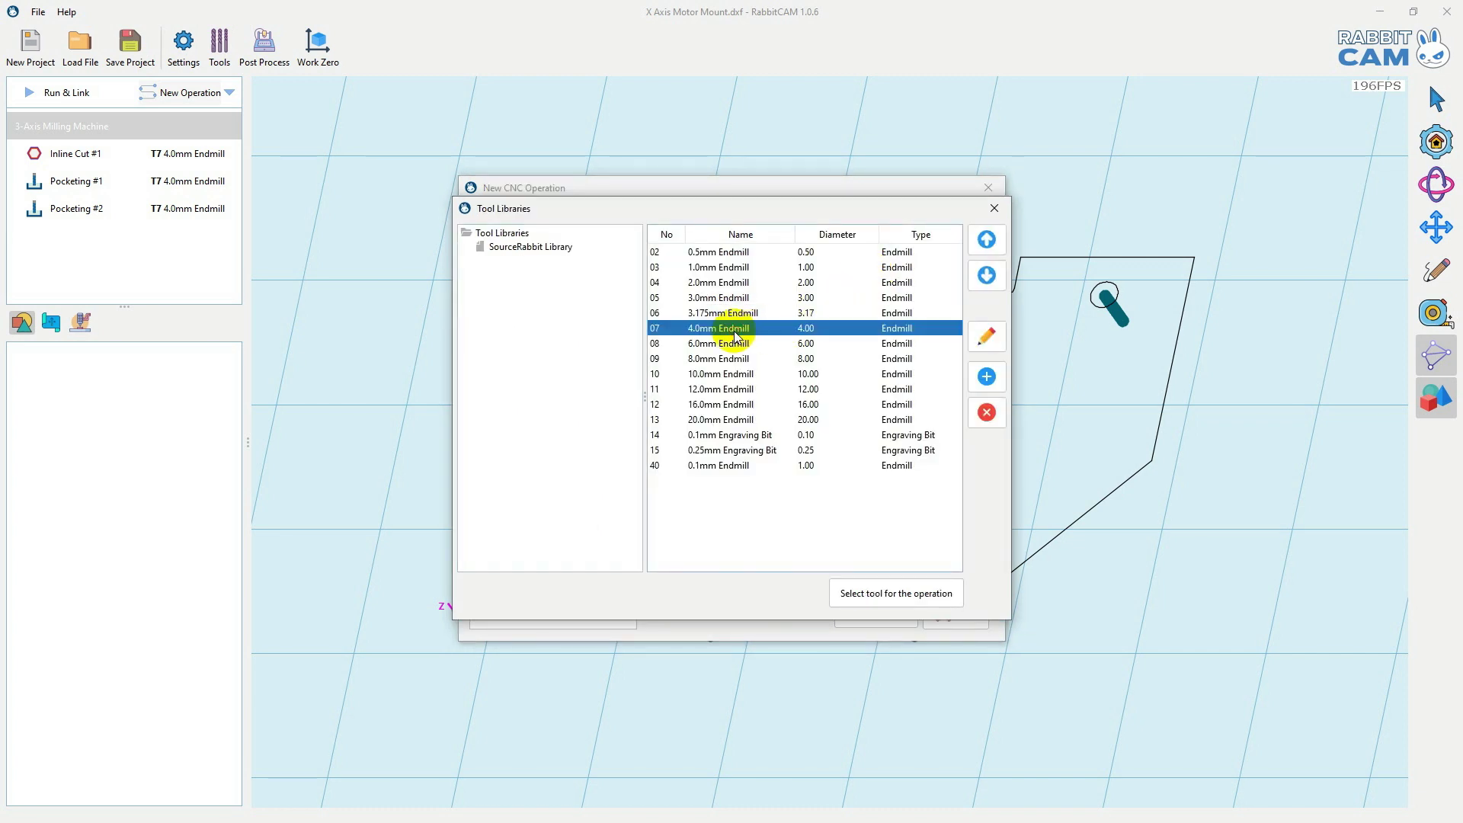
click(848, 595)
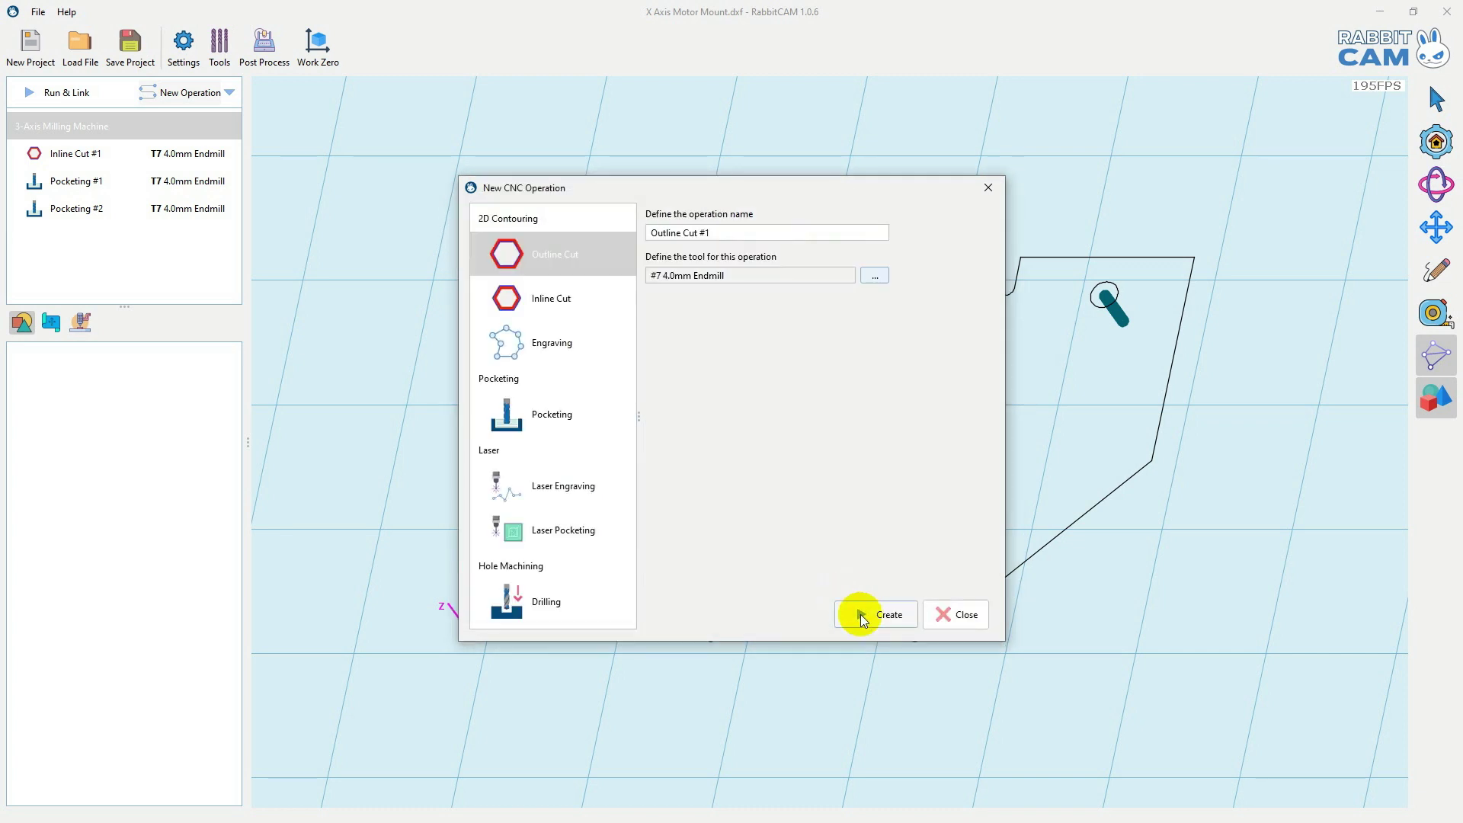
click(861, 614)
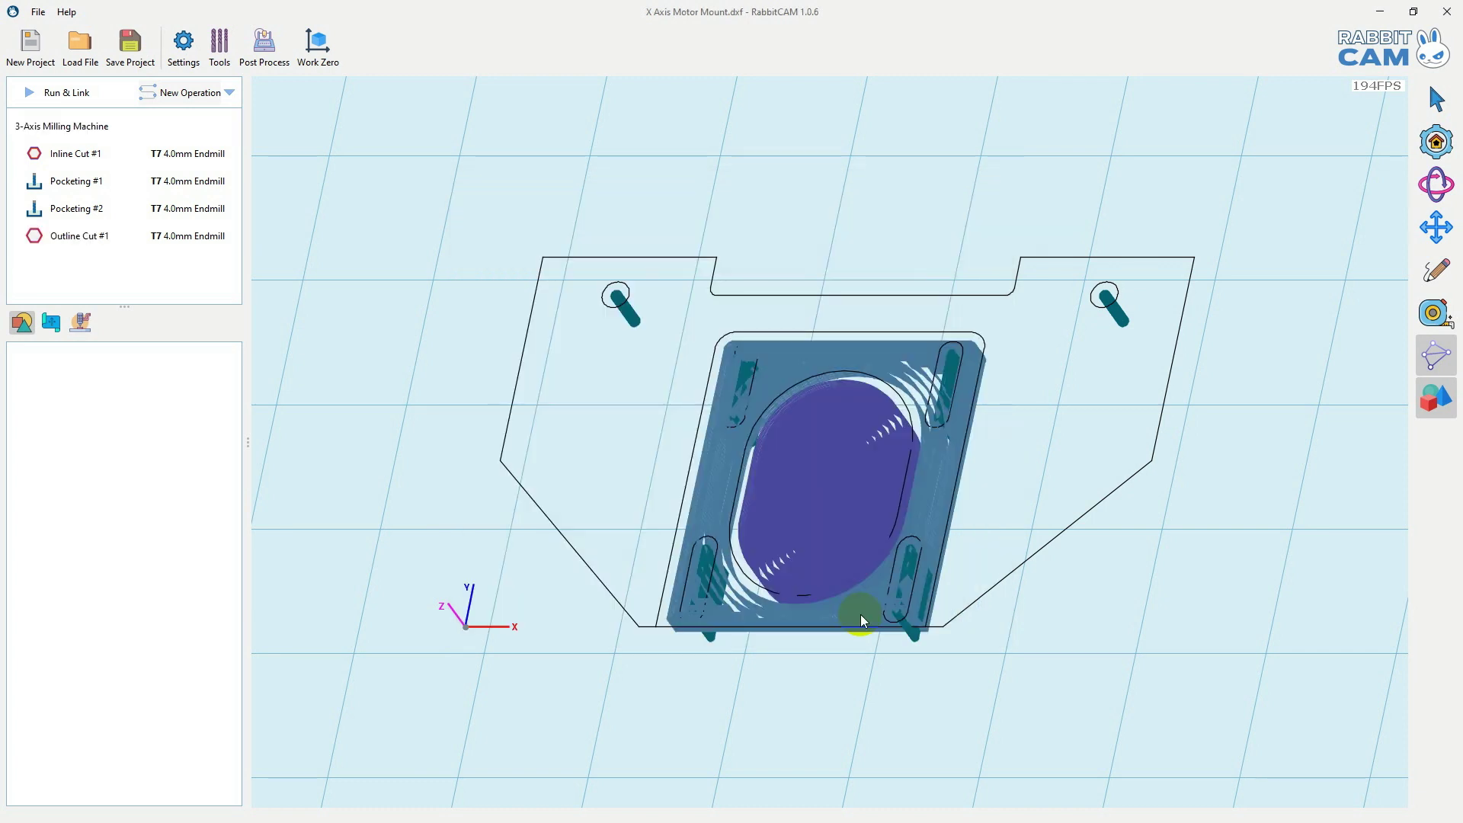
- Assign the motor mount's outer contour to the outline cut operation as a shape chain
click(132, 241)
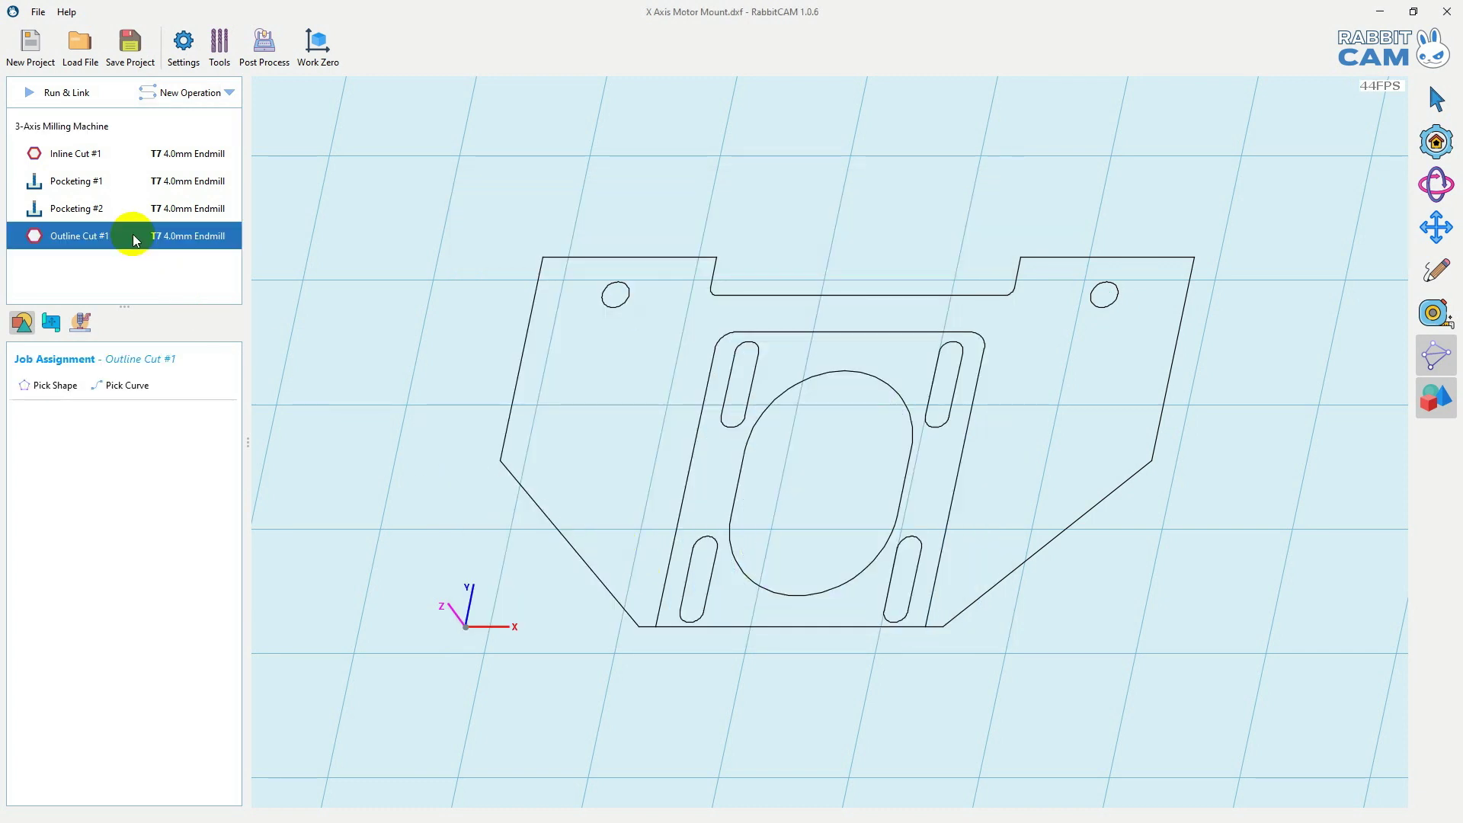
click(54, 386)
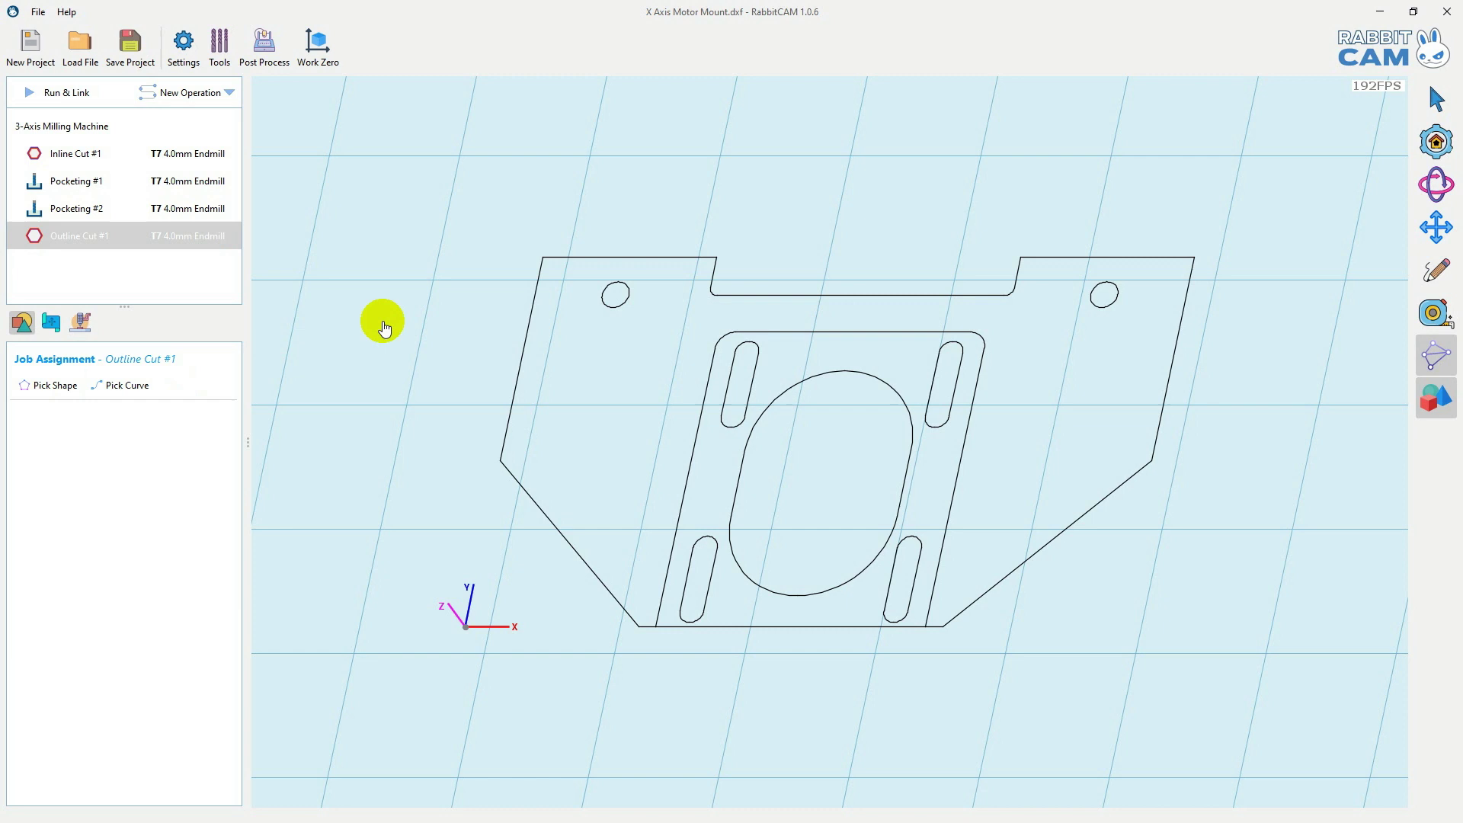
click(578, 257)
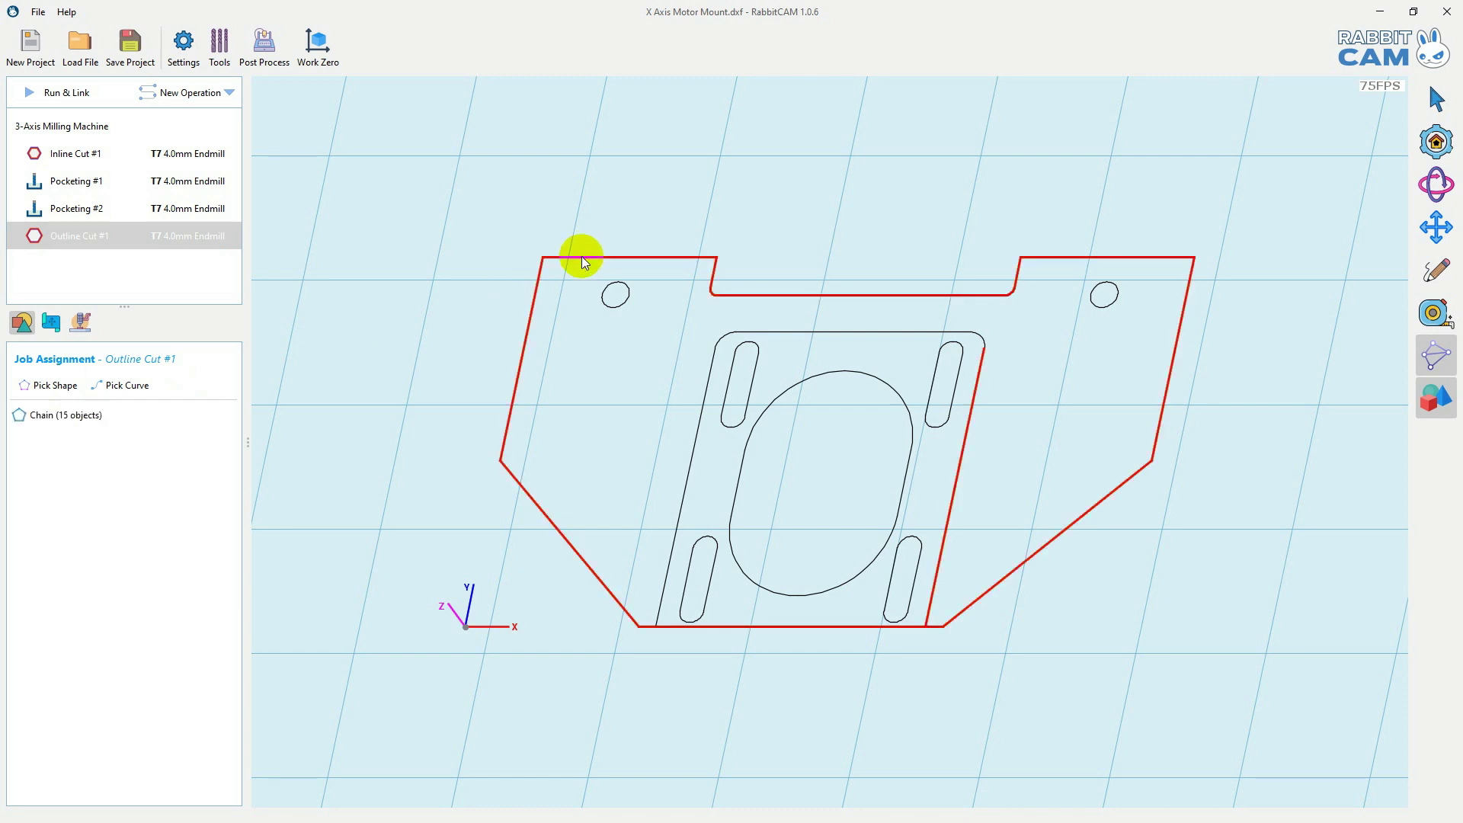
- Set the outline cut's bottom level to -11.95 mm and feed rate to 3200 mm/min, and generate its toolpath
click(50, 323)
click(107, 464)
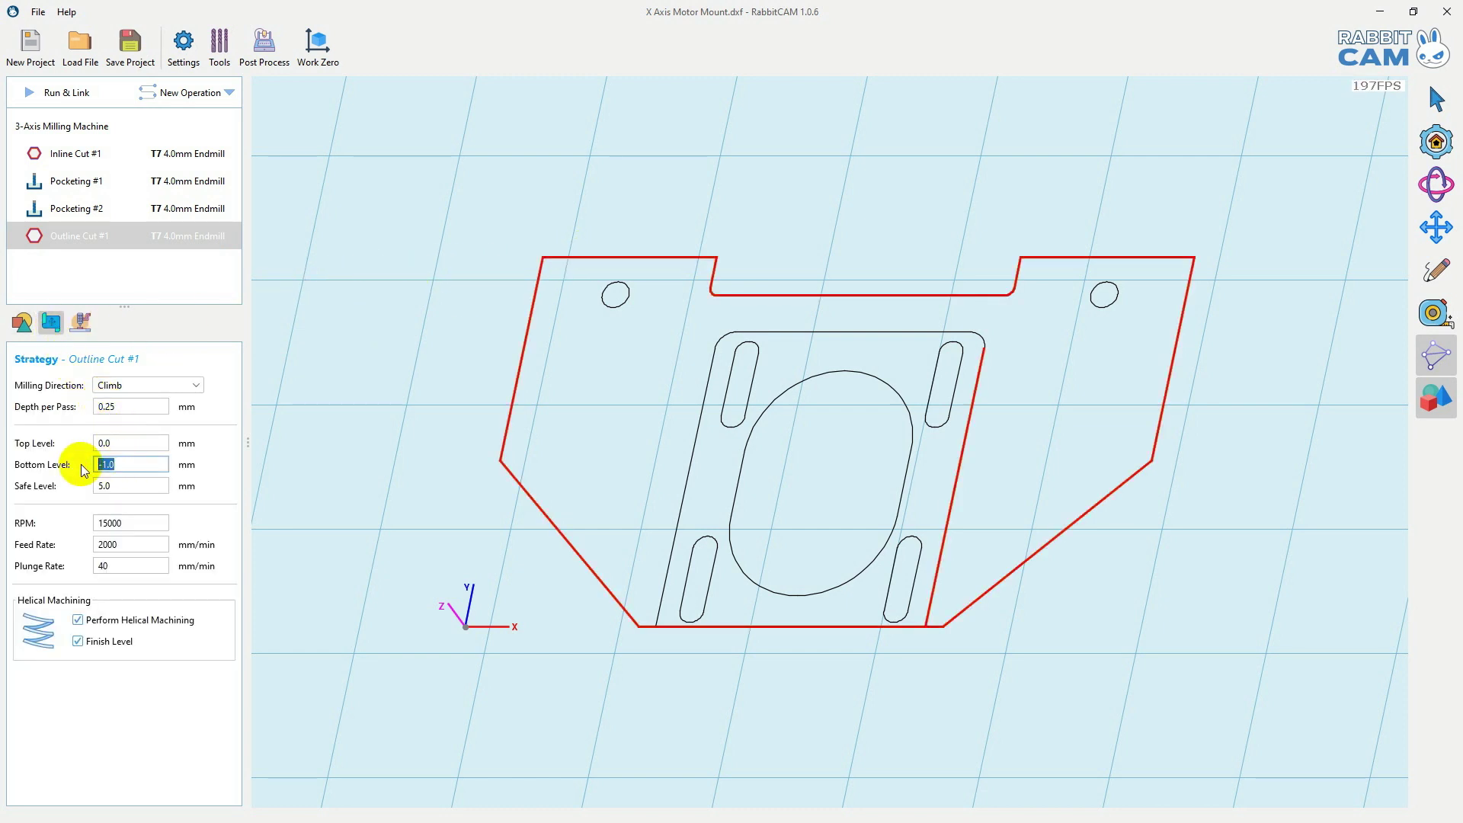
text(-)
click(116, 545)
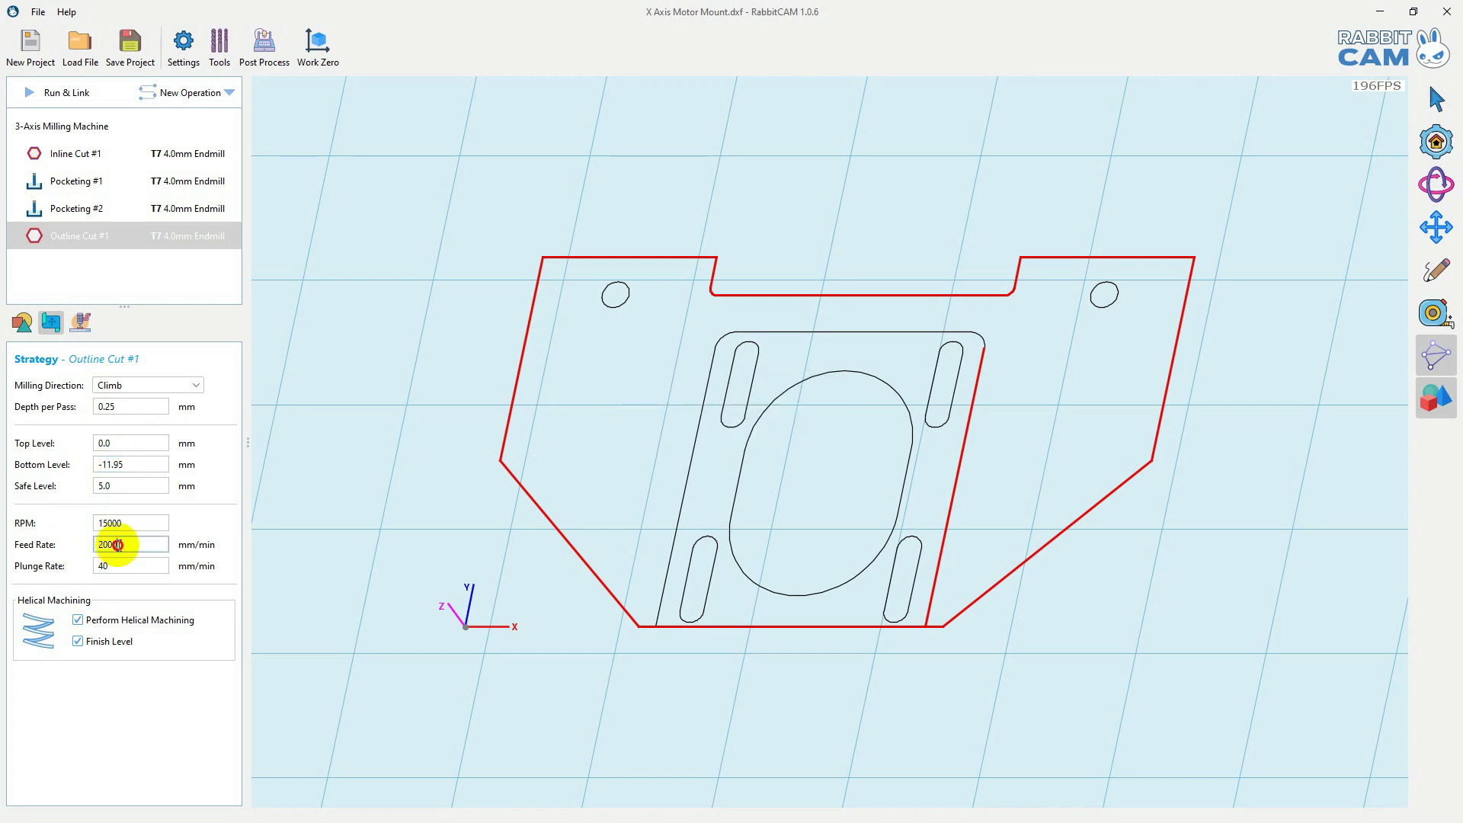
double_click(116, 545)
text(3200)
key(Return)
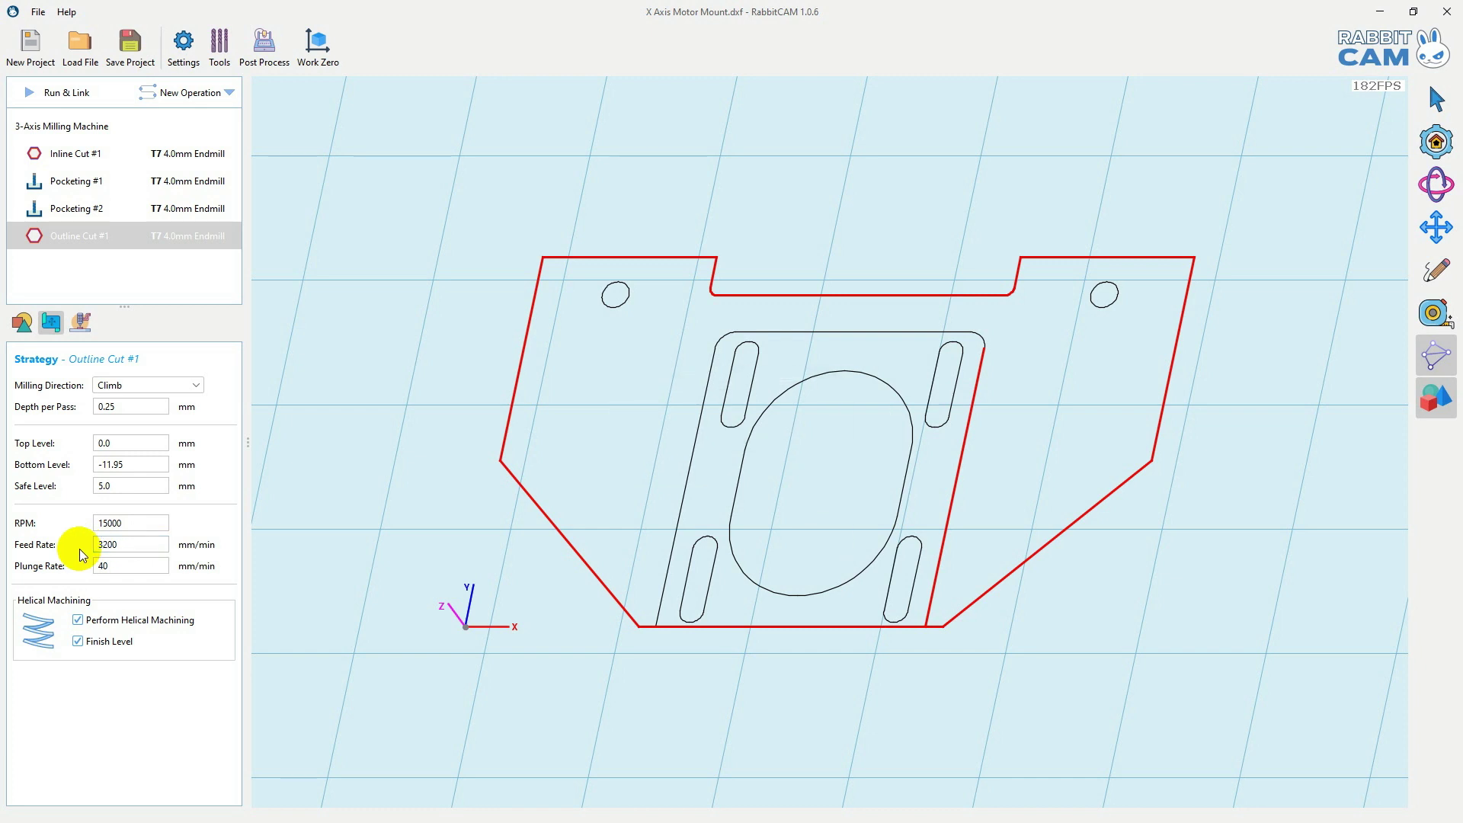
click(59, 92)
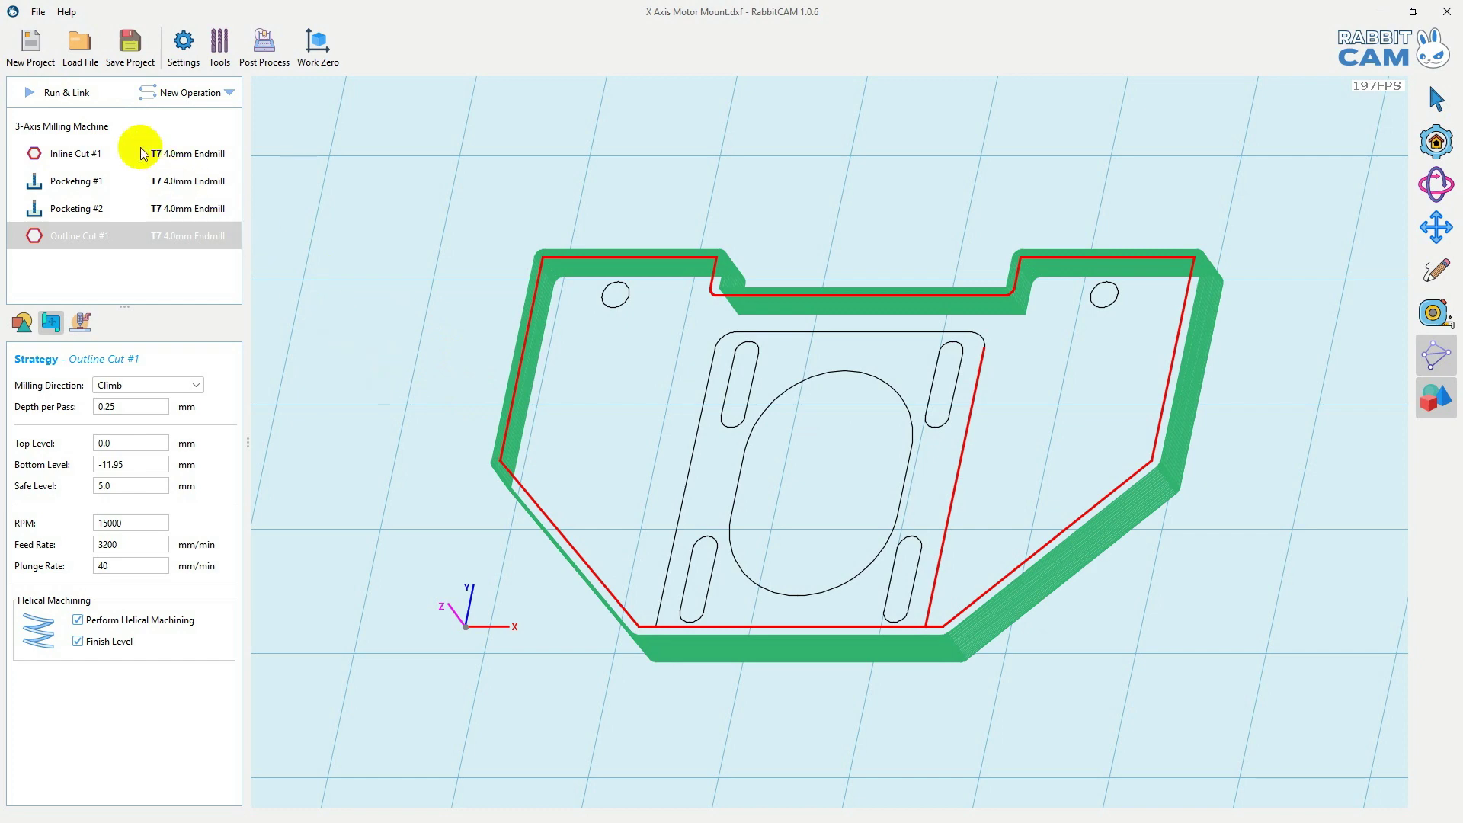
- Review the toolpaths of the inline cut, both pockets and the outline cut individually, and all of them together in 3D
click(108, 125)
drag(416, 381, 442, 422)
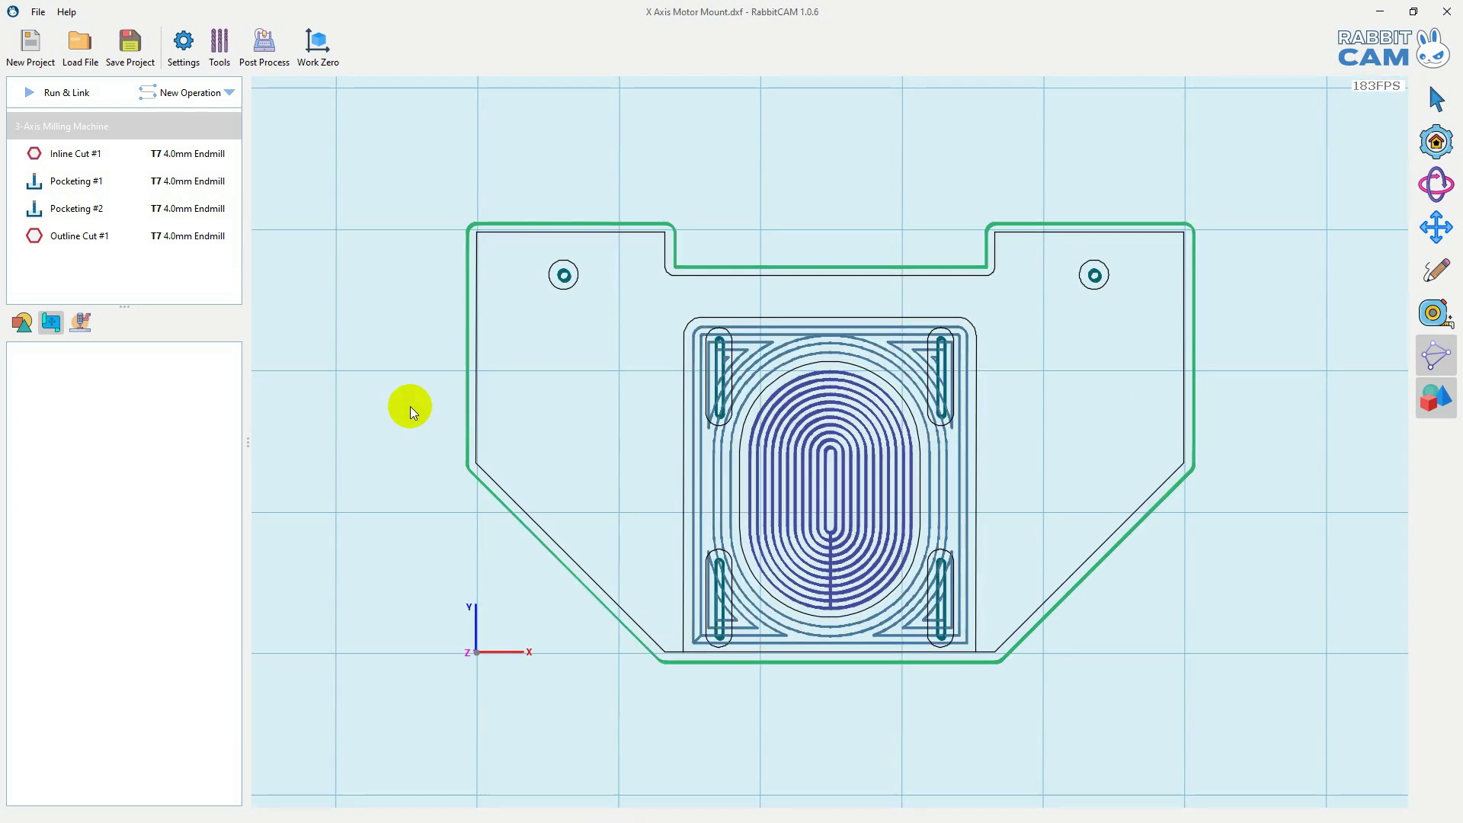
click(107, 159)
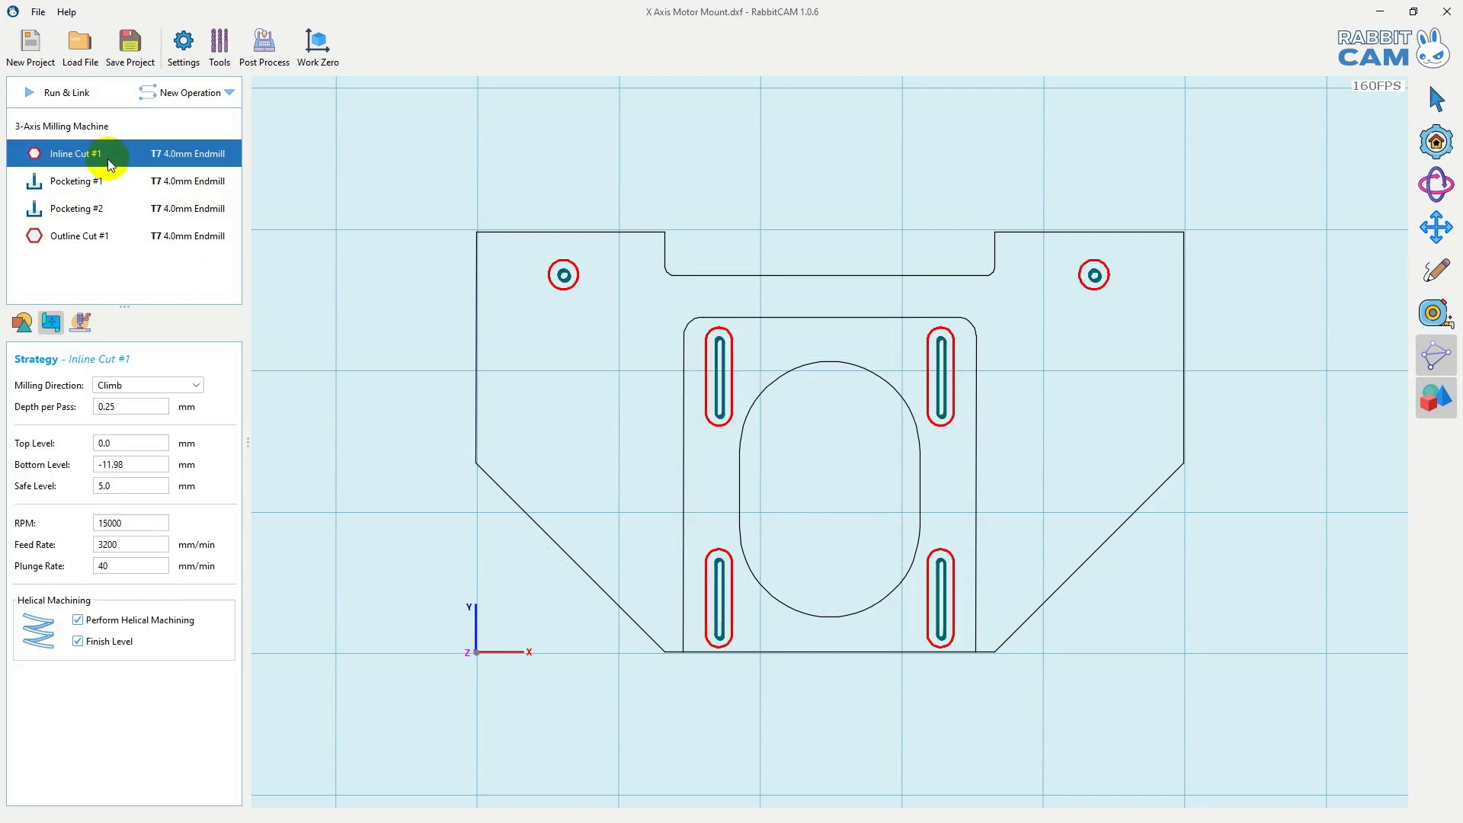
click(107, 184)
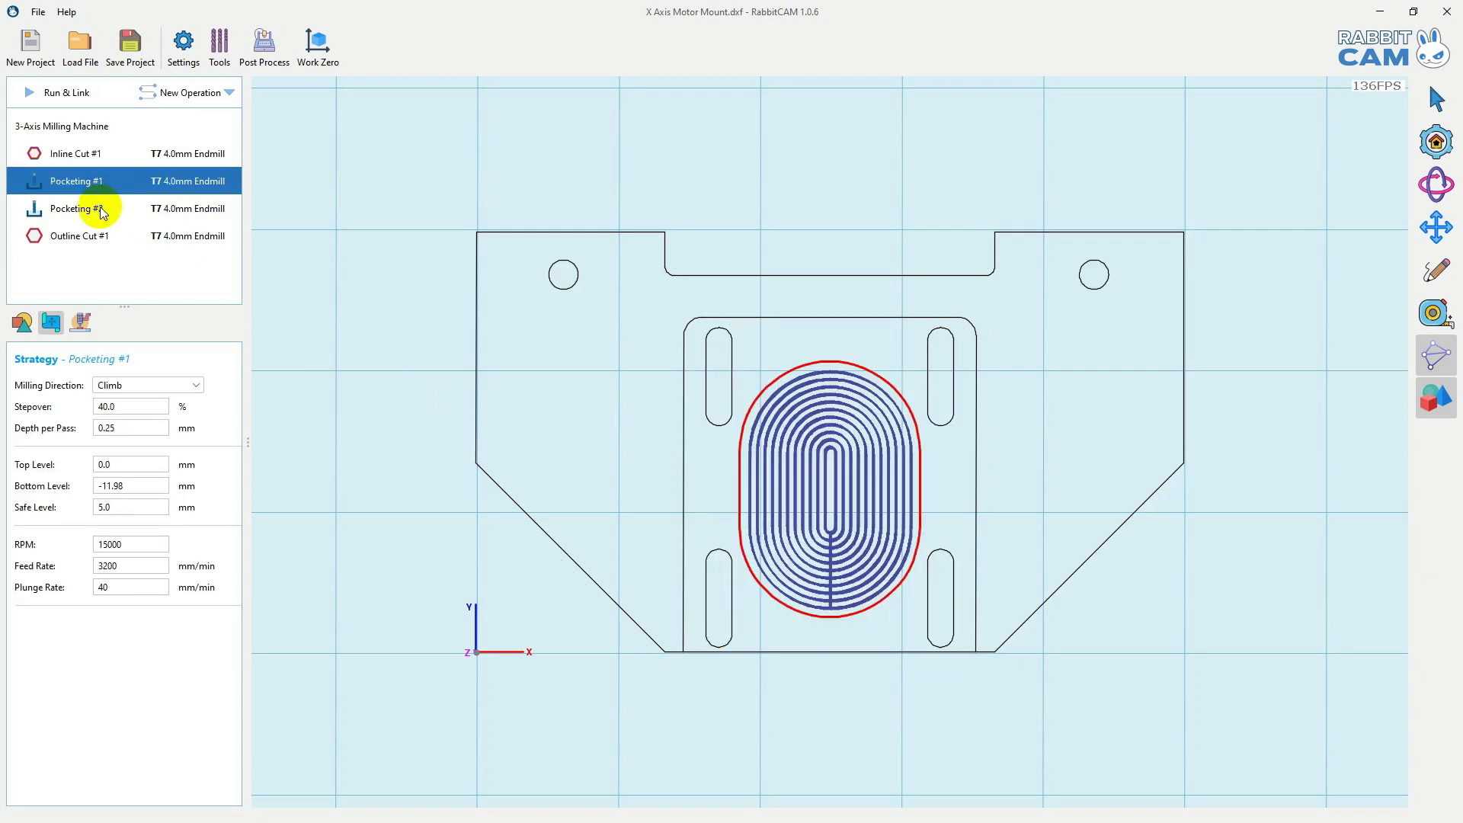
click(100, 210)
click(102, 241)
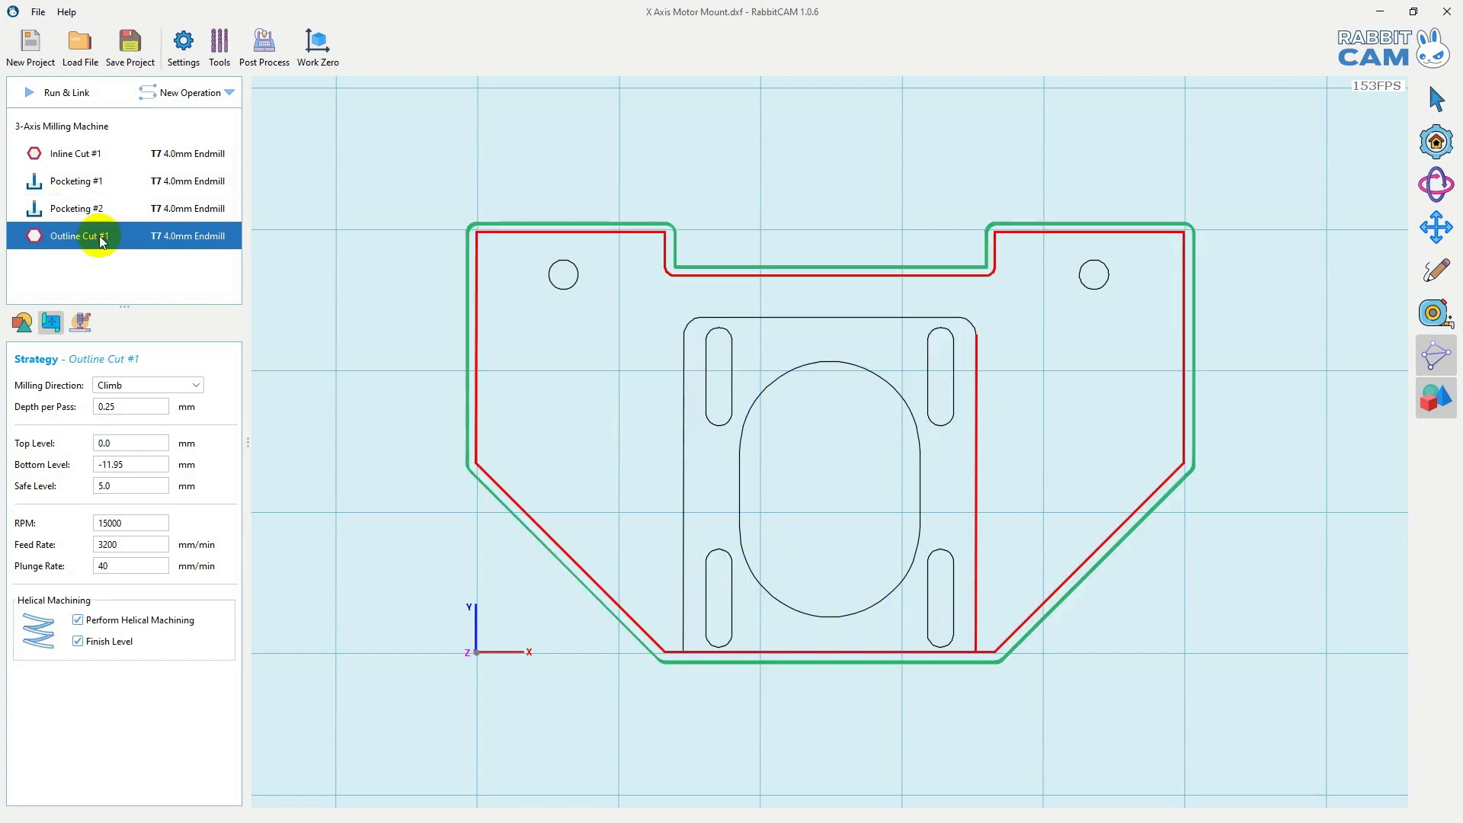
click(94, 133)
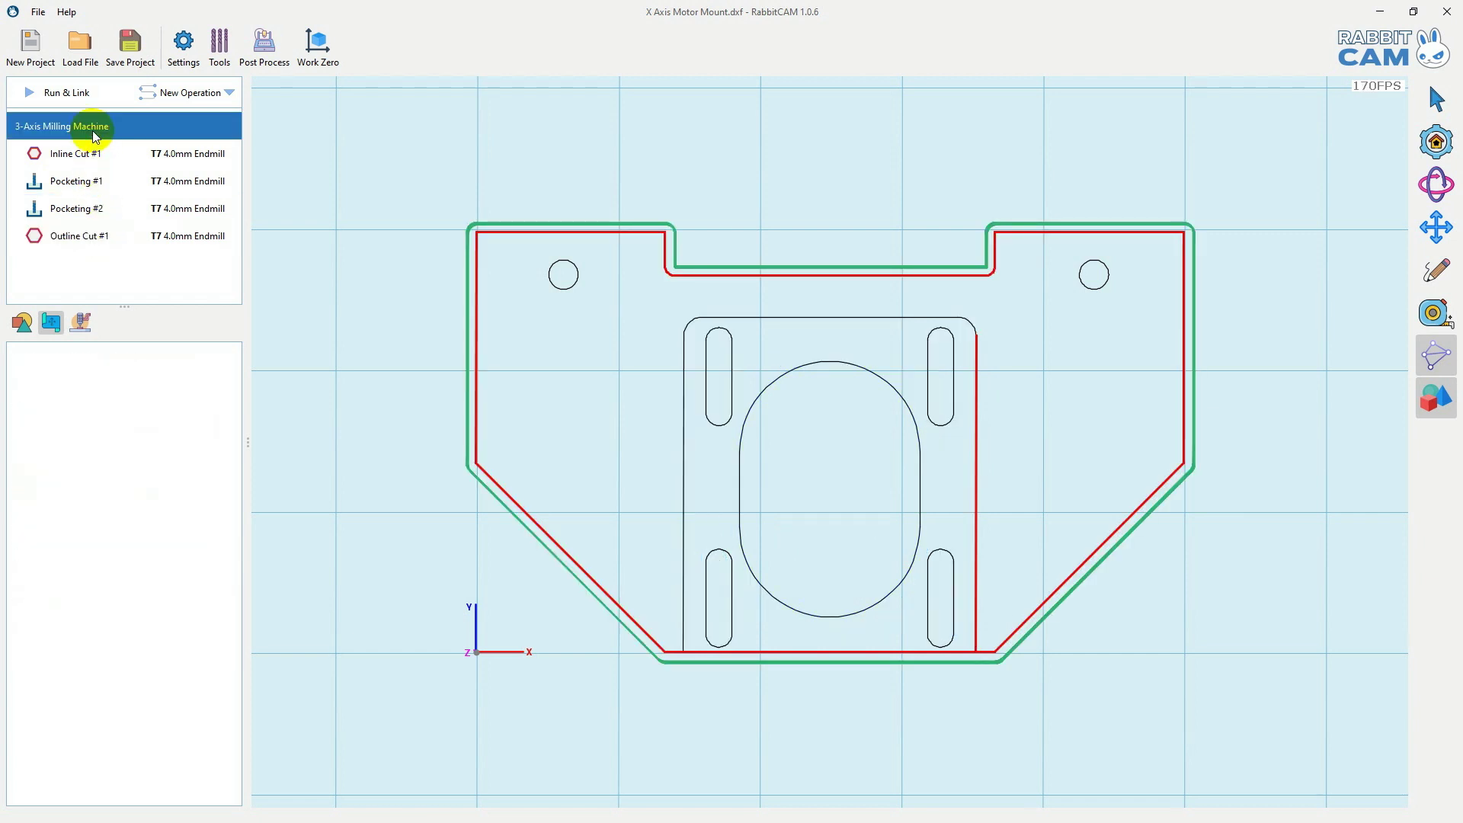
middle_drag(409, 474, 381, 403)
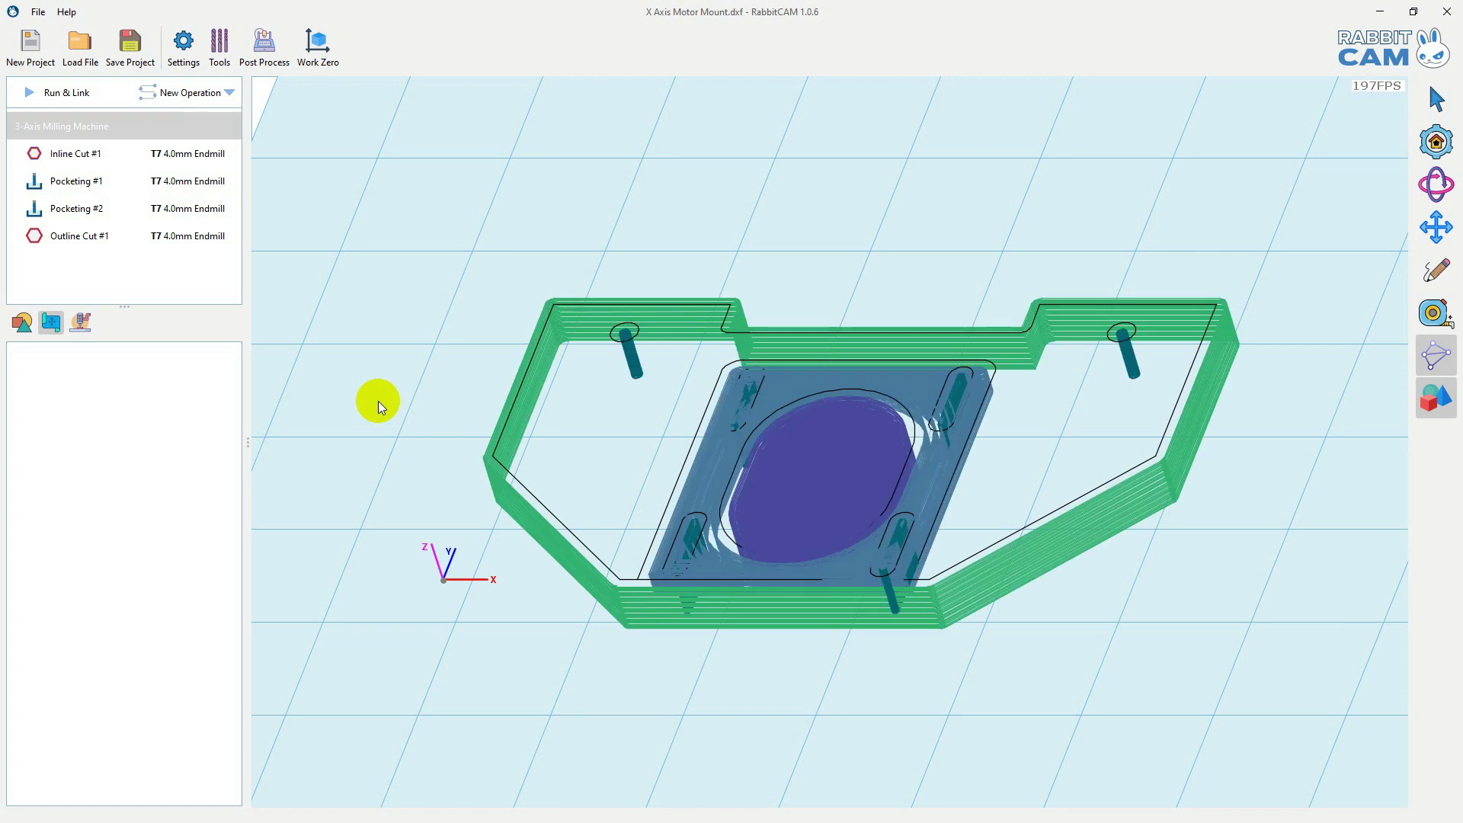
- Generate the NC program for all operations with the GRBL post processor and look over the code
click(263, 61)
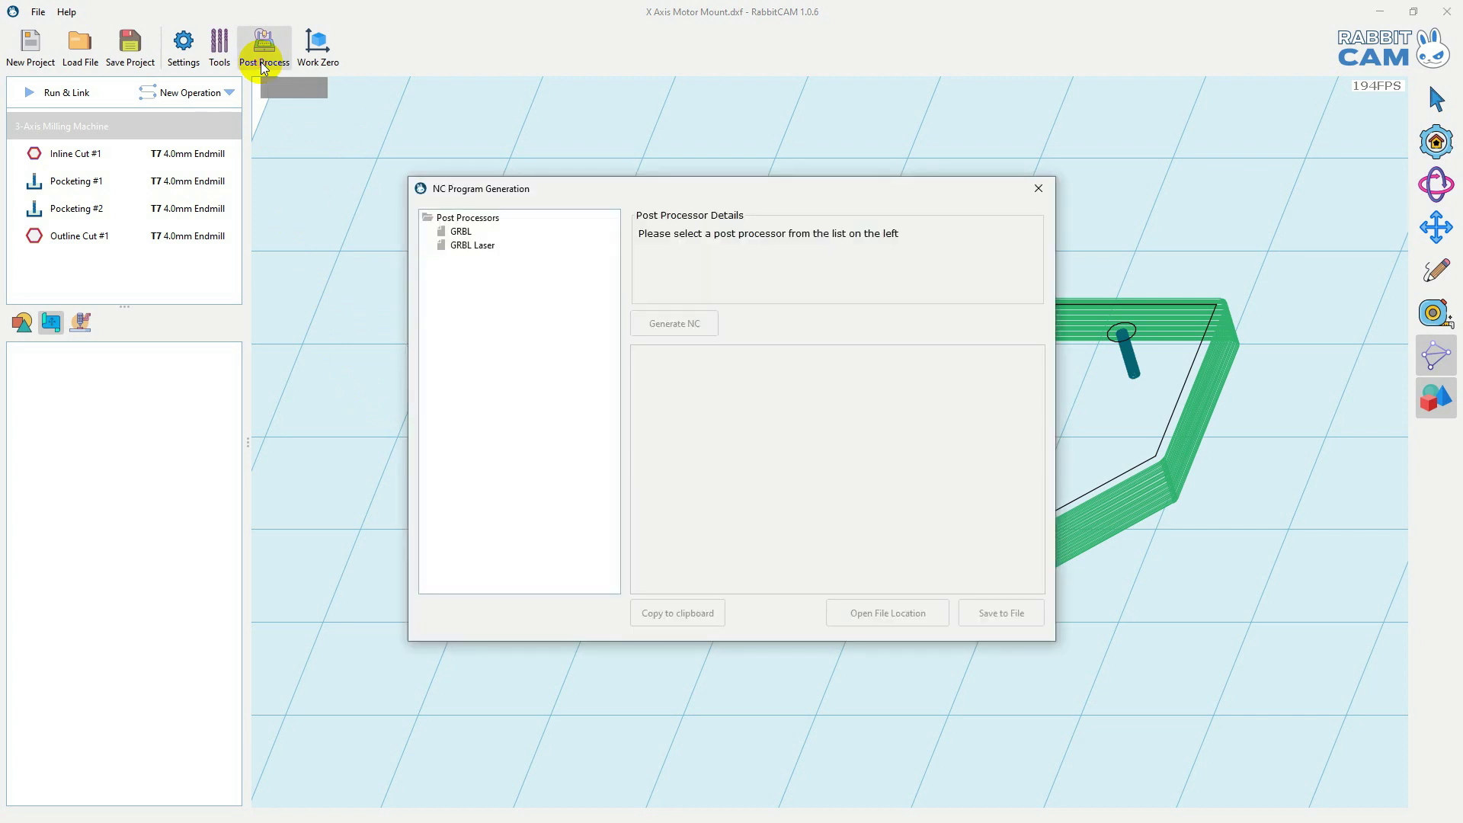
click(459, 230)
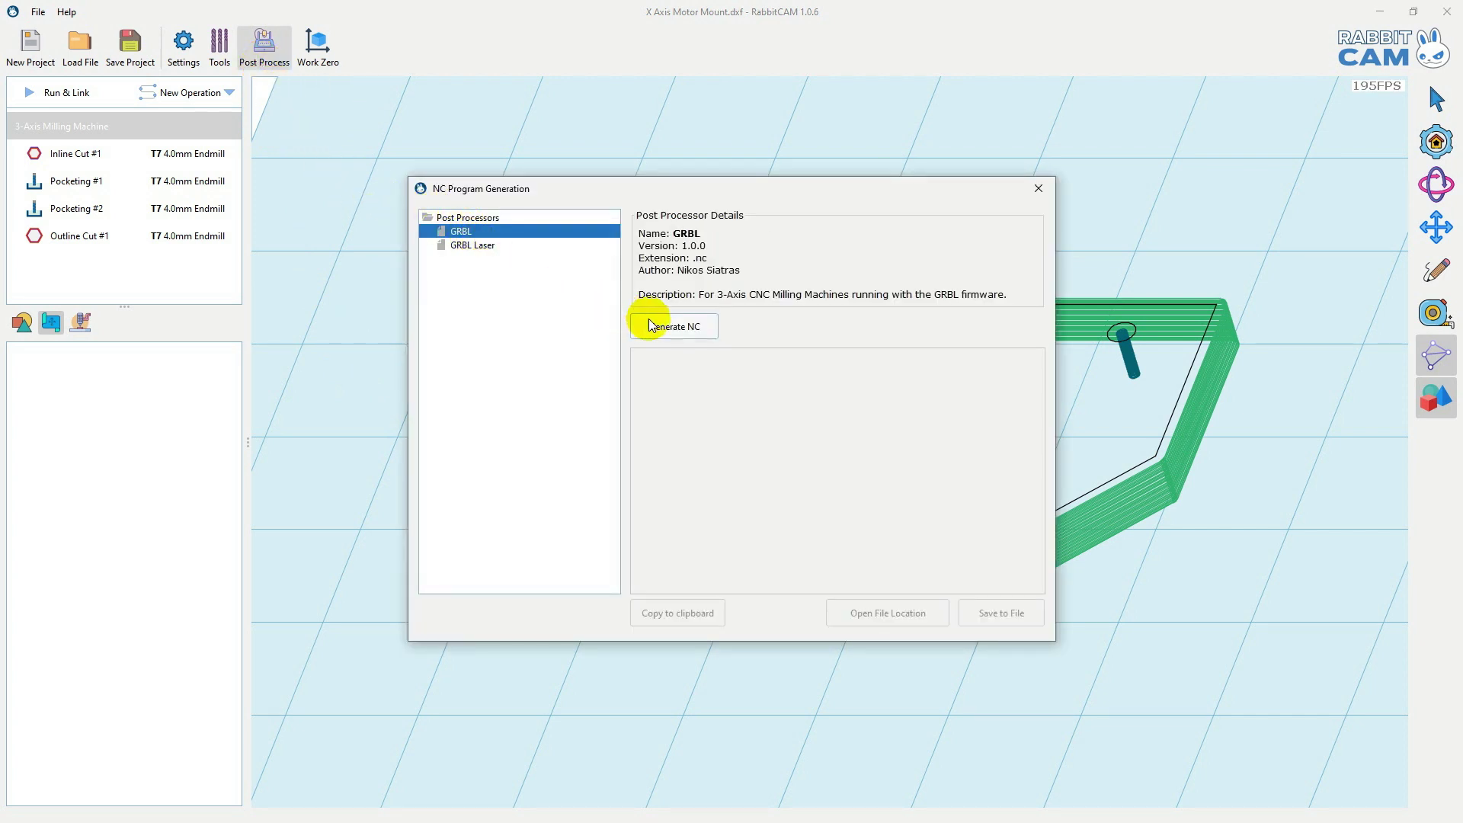
click(678, 333)
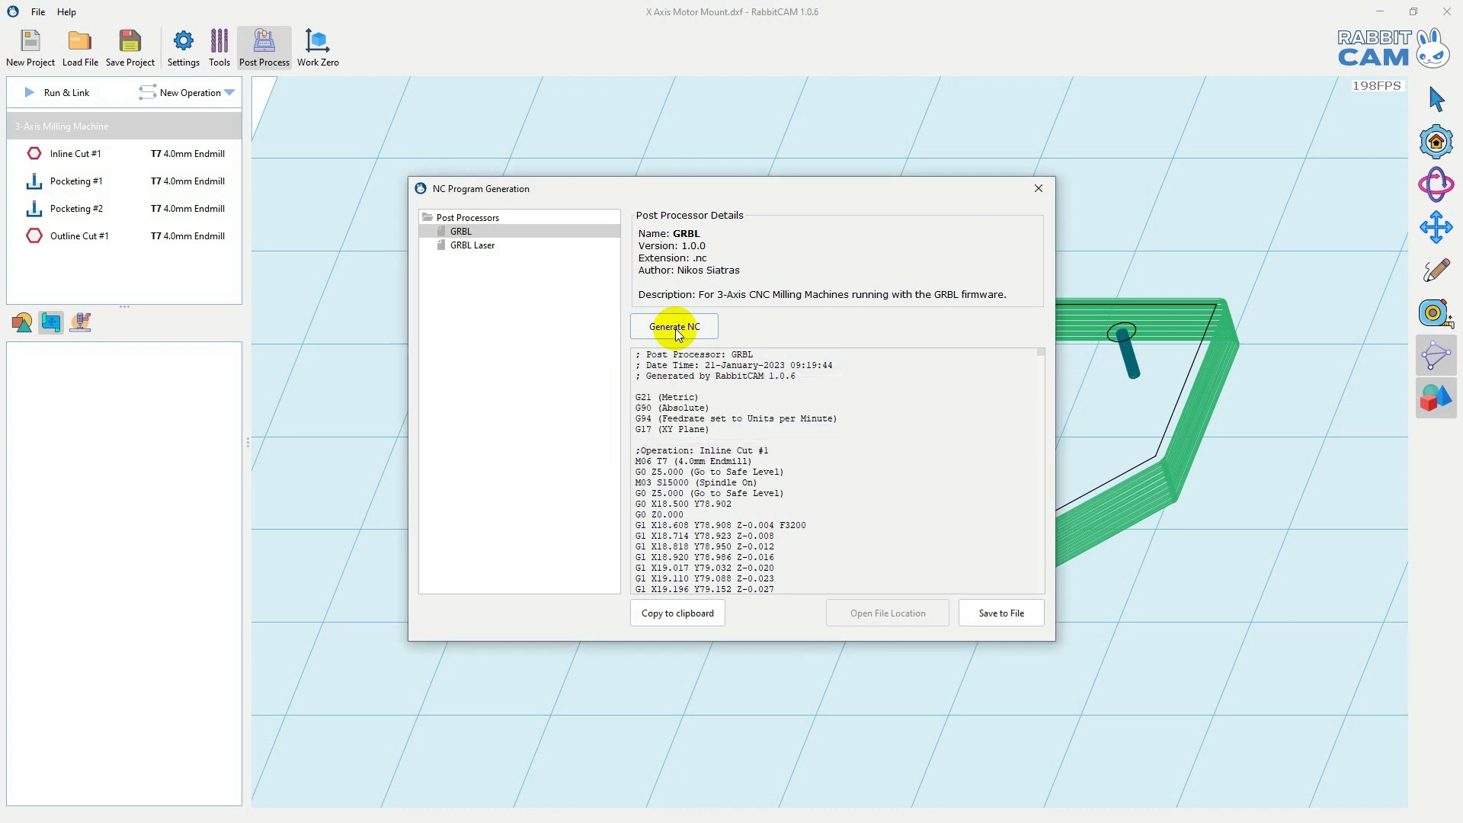
drag(1041, 352, 1042, 324)
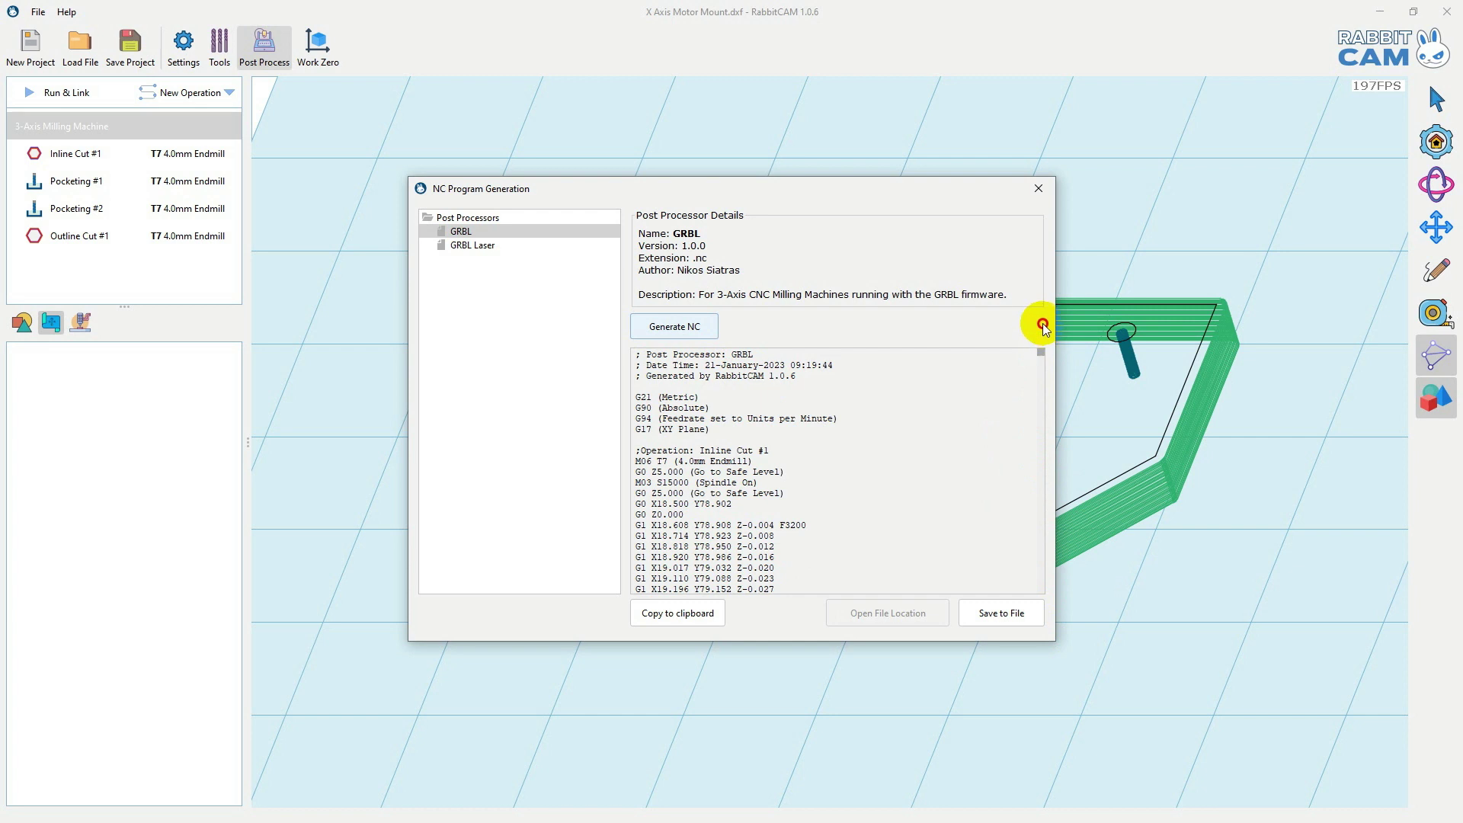
- Save the generated G-code to the Desktop as X Axis Motor Mount.nc
click(1018, 614)
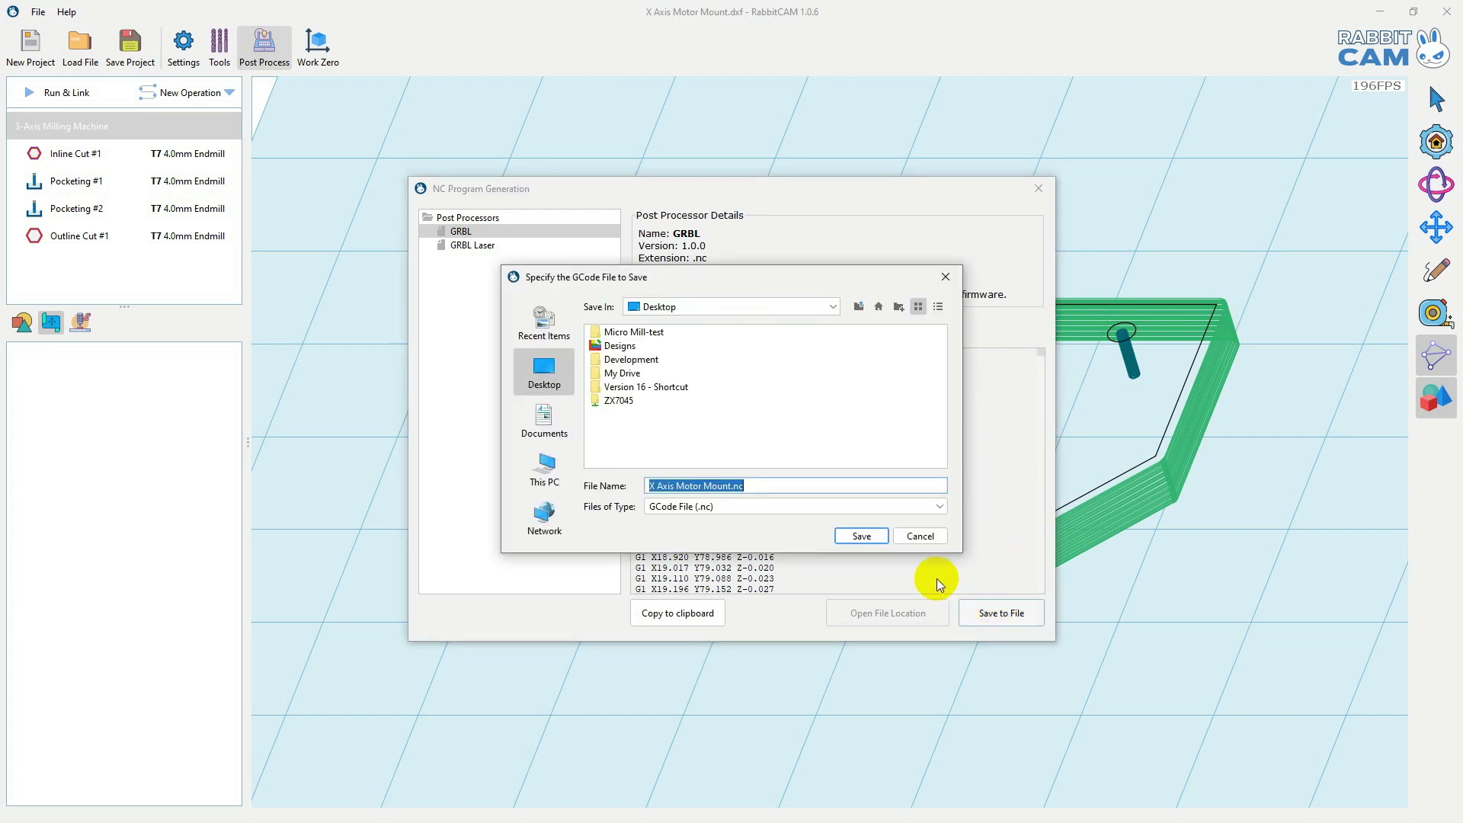
click(862, 536)
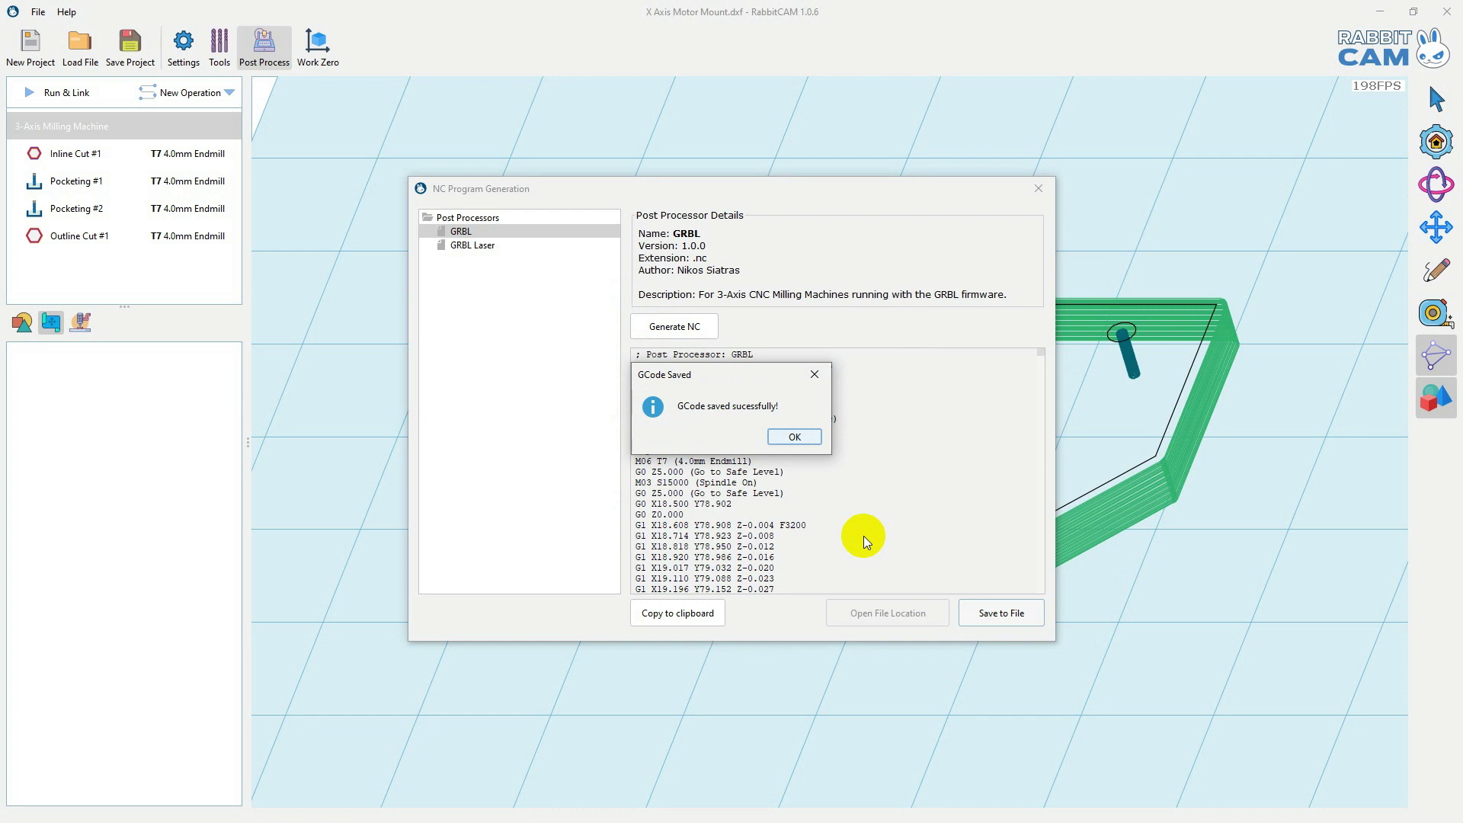
click(795, 437)
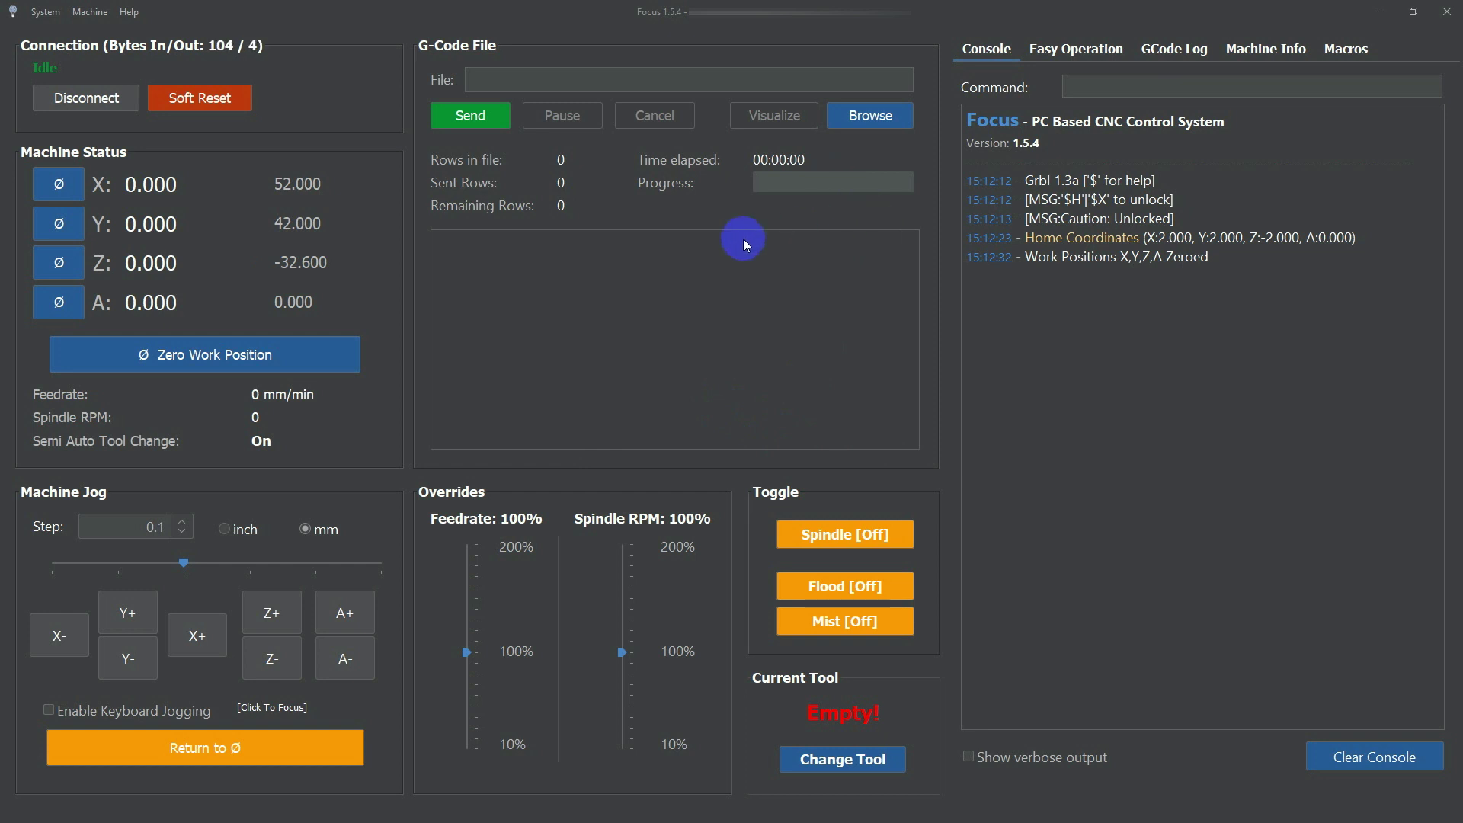
- Switch to Focus, load X Axis Motor Mount.nc from the Desktop and start sending it to the CNC machine
click(884, 122)
click(686, 415)
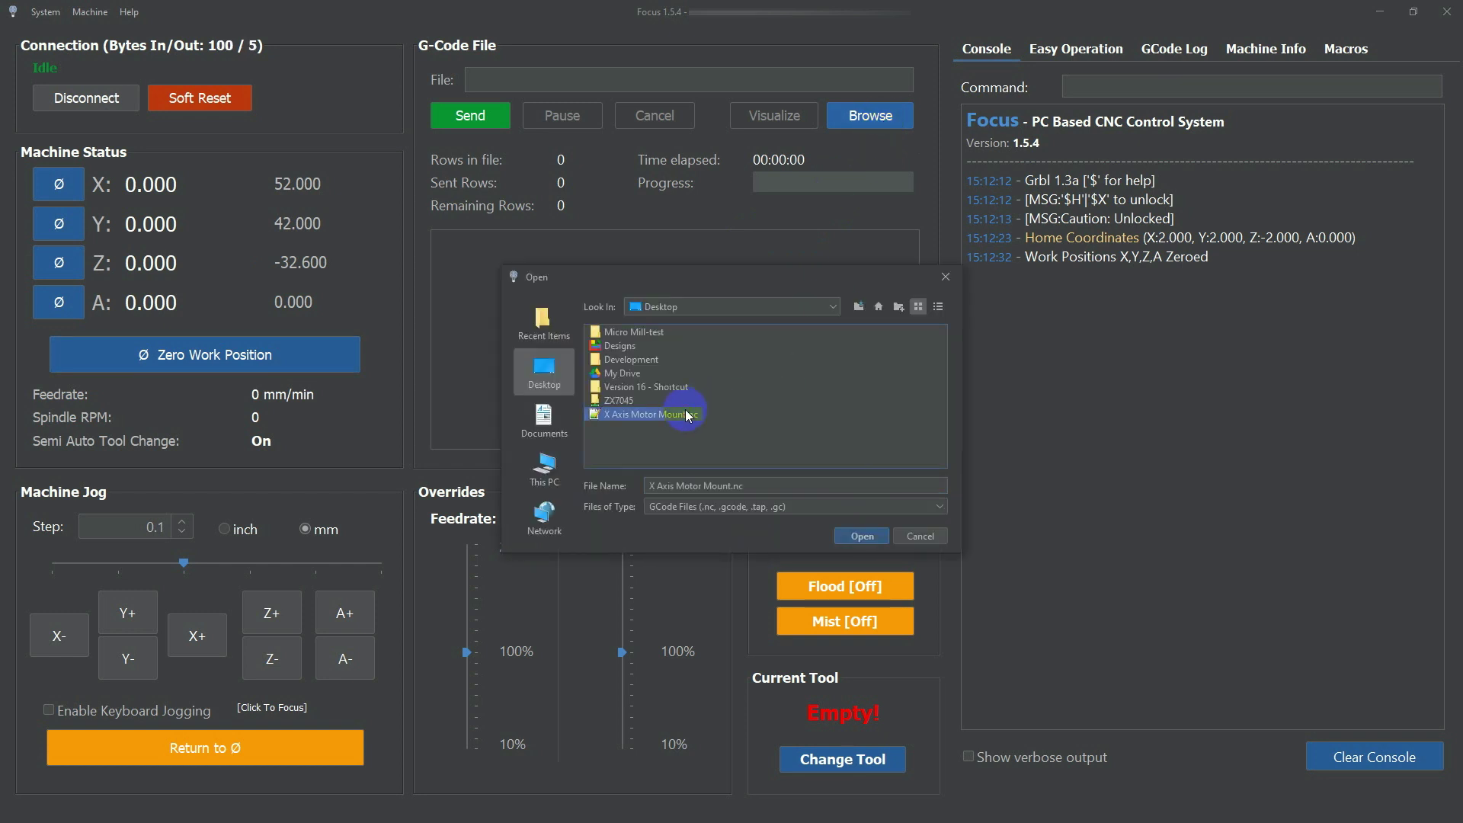
click(862, 536)
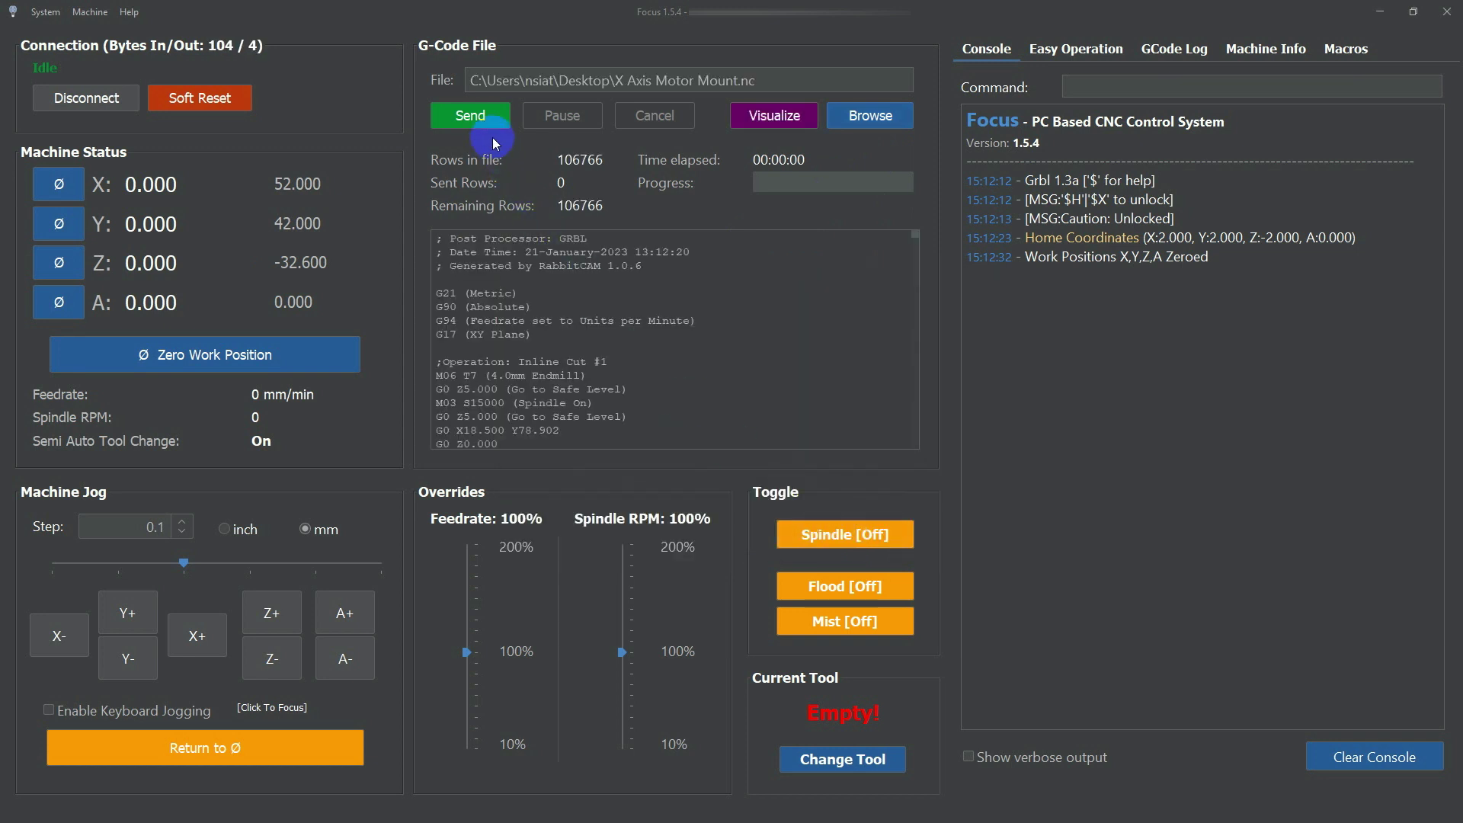
click(482, 117)
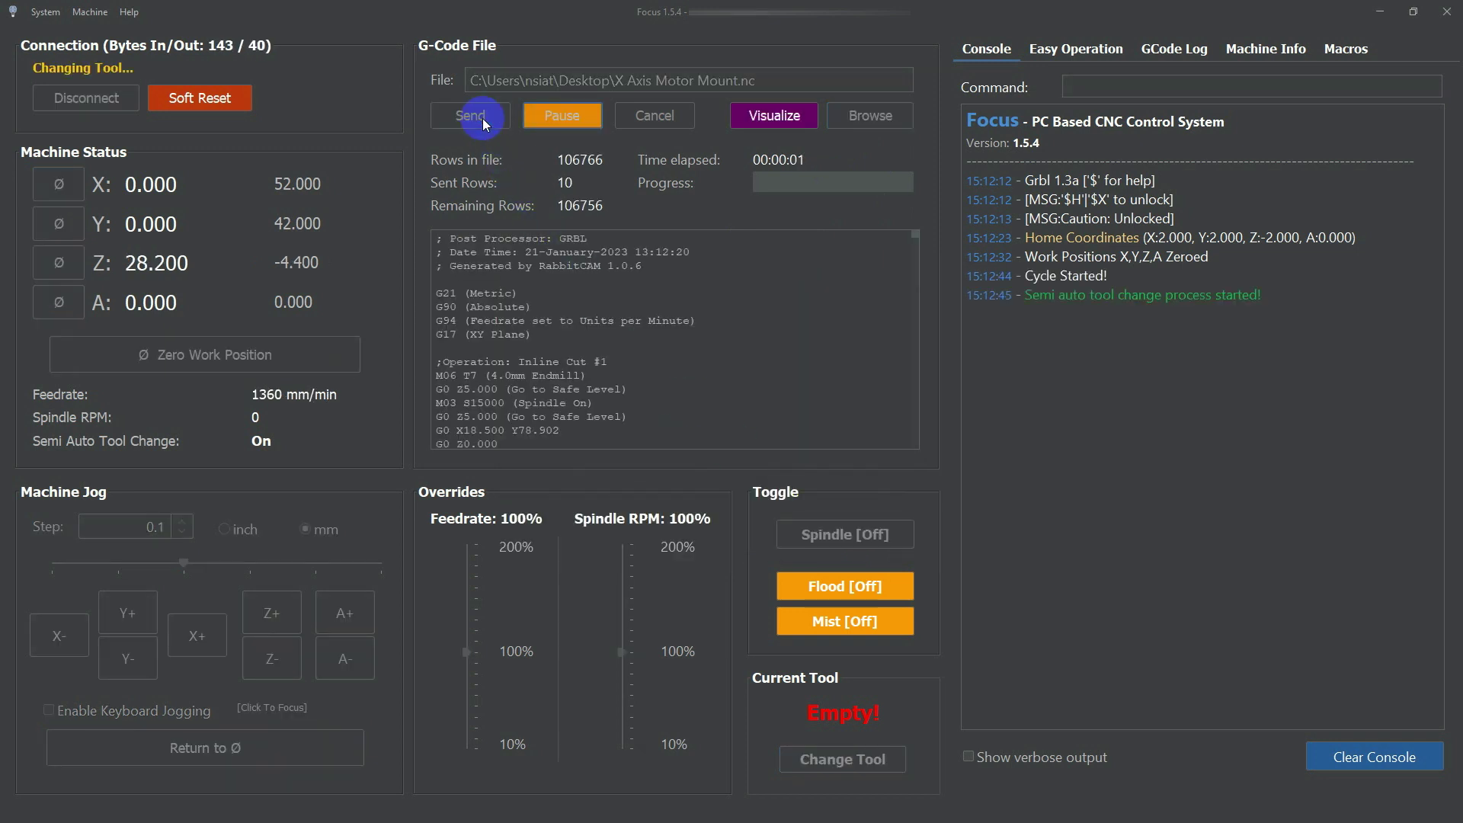
click(542, 120)
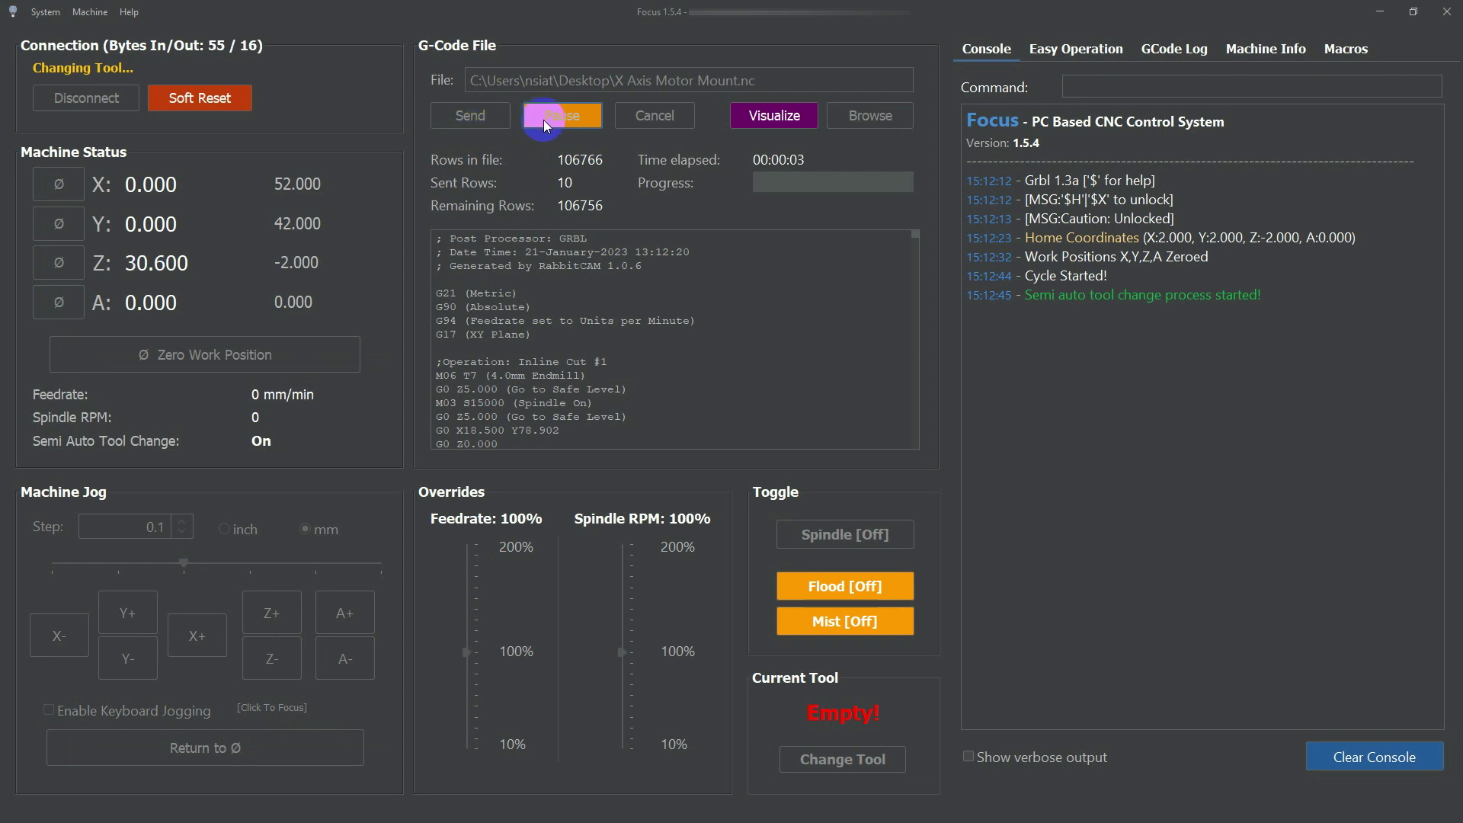